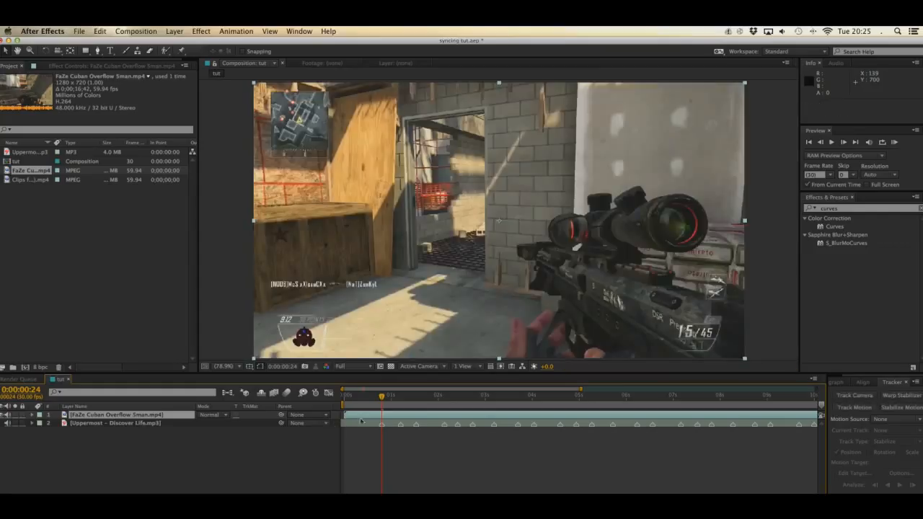
# Step: Set the composition preview resolution to Half and save the project
pyautogui.click(355, 369)
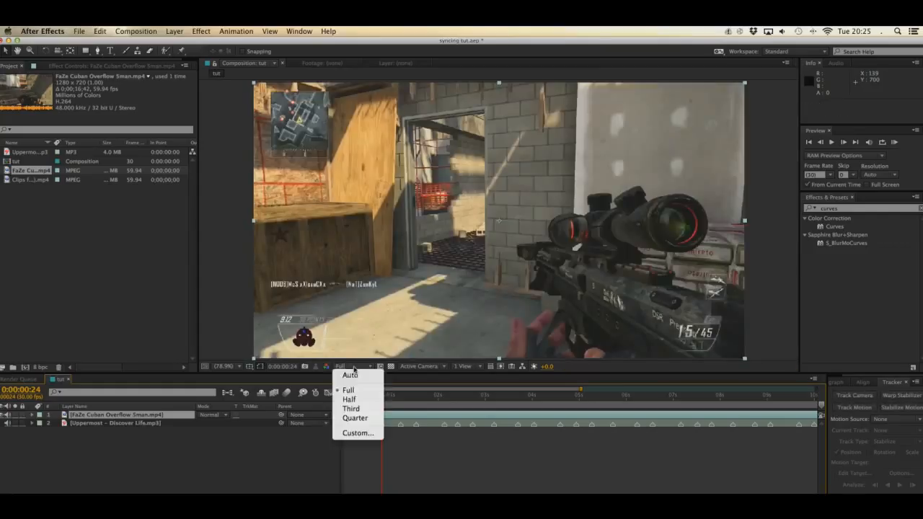
pyautogui.click(355, 405)
pyautogui.click(134, 323)
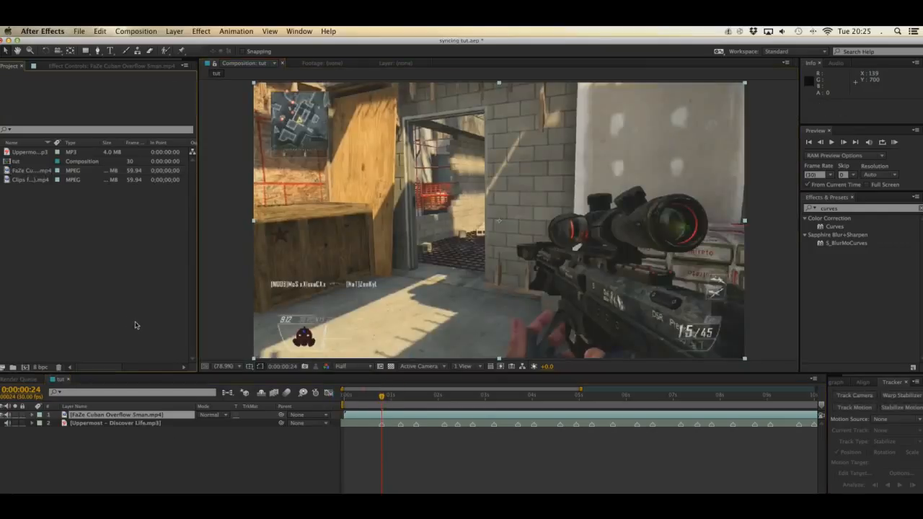
pyautogui.press('super+s')
# Step: Show the effect controls of the FaZe Cuban Overflow clip and scrub through its footage to 0:00:01:17
pyautogui.click(162, 420)
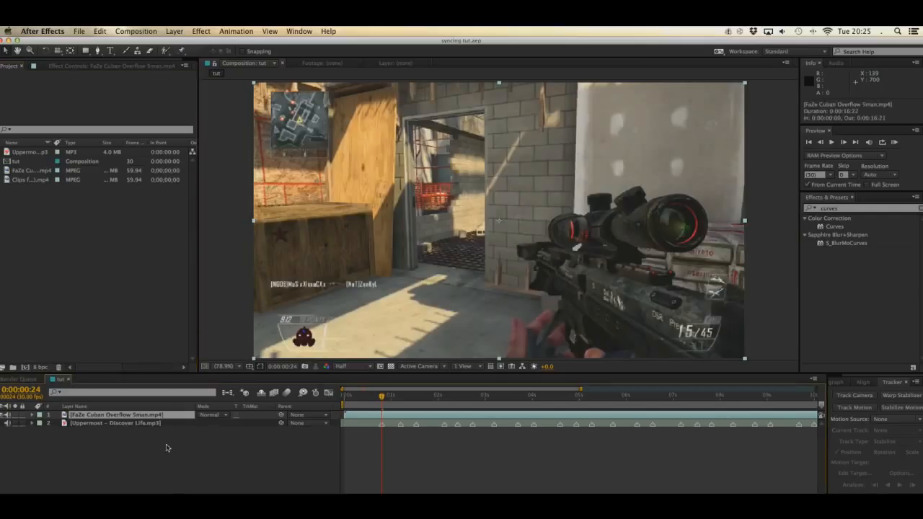
pyautogui.click(113, 65)
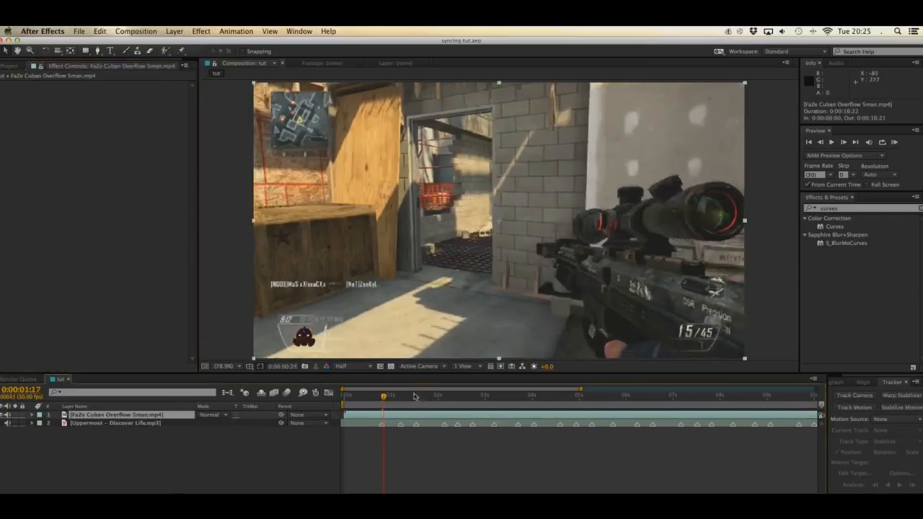
pyautogui.moveTo(383, 399); pyautogui.dragTo(419, 401)
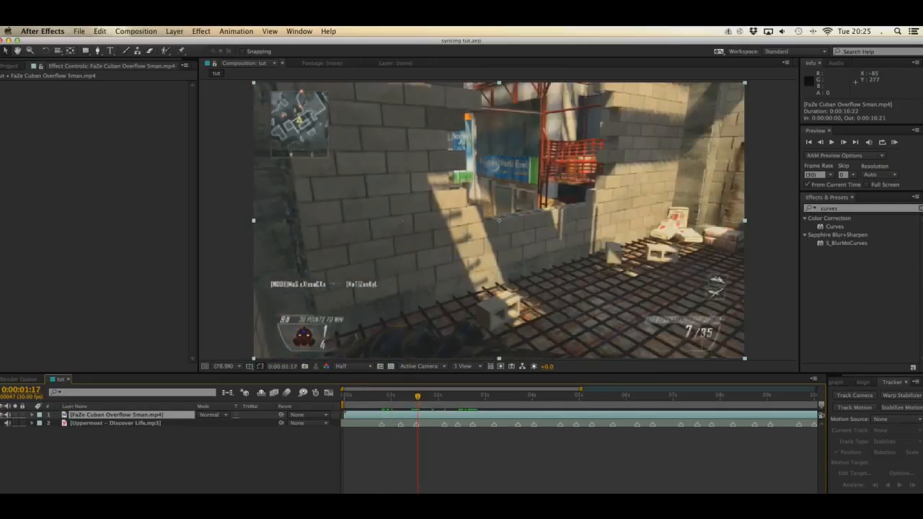
# Step: Solo the Uppermost - Discover Life music layer, and switch the gameplay clip's visibility off and back on
pyautogui.click(15, 423)
pyautogui.click(4, 416)
pyautogui.click(372, 441)
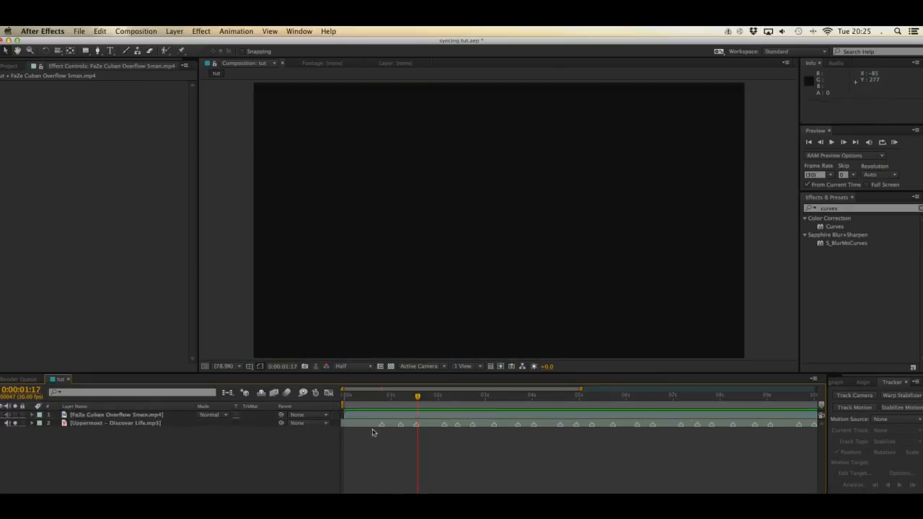
pyautogui.click(369, 416)
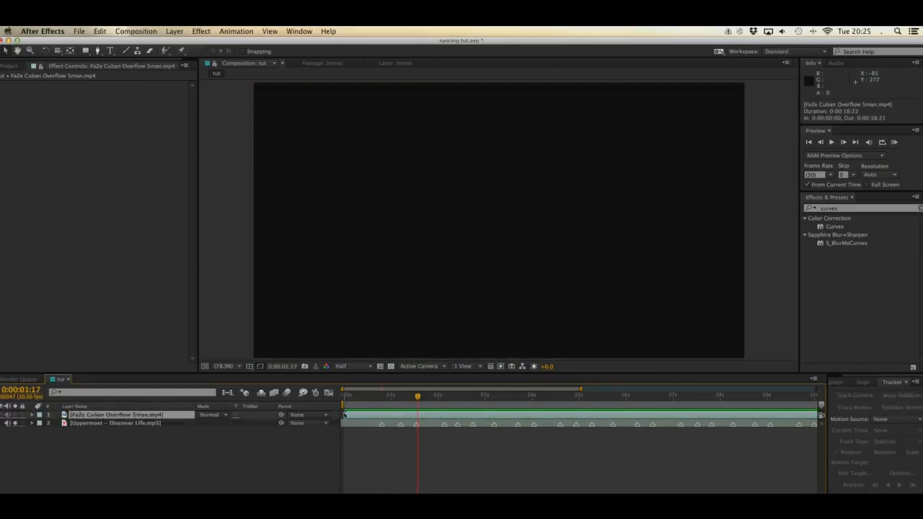
pyautogui.click(4, 416)
pyautogui.click(75, 423)
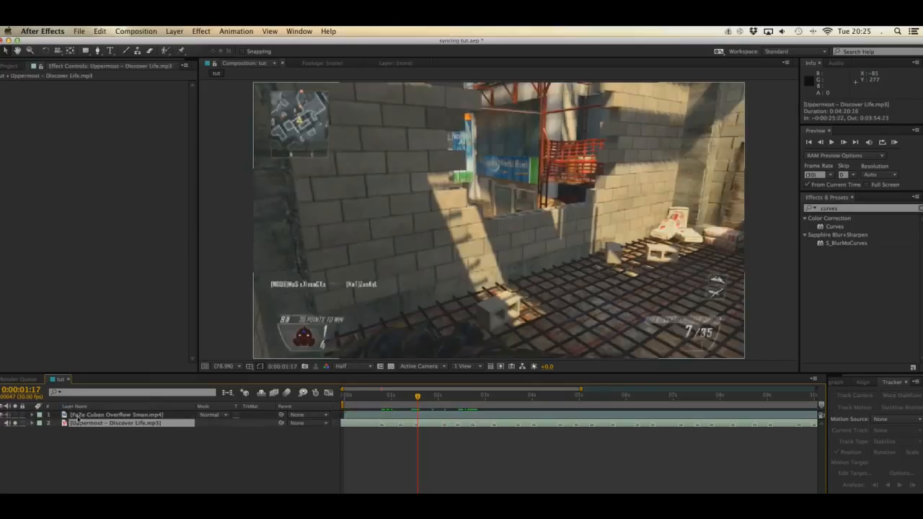
pyautogui.click(352, 409)
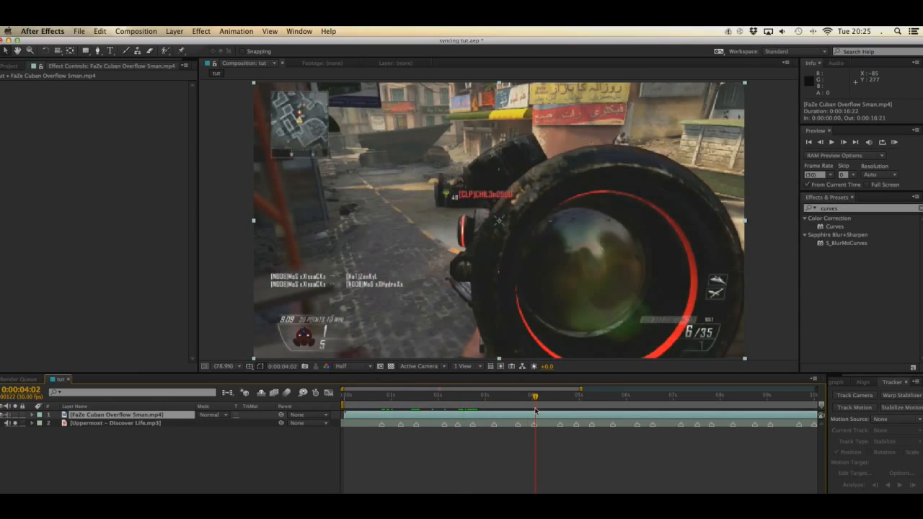
pyautogui.moveTo(534, 412)
pyautogui.mouseDown()
pyautogui.moveTo(485, 412)
pyautogui.moveTo(526, 411)
pyautogui.mouseUp()
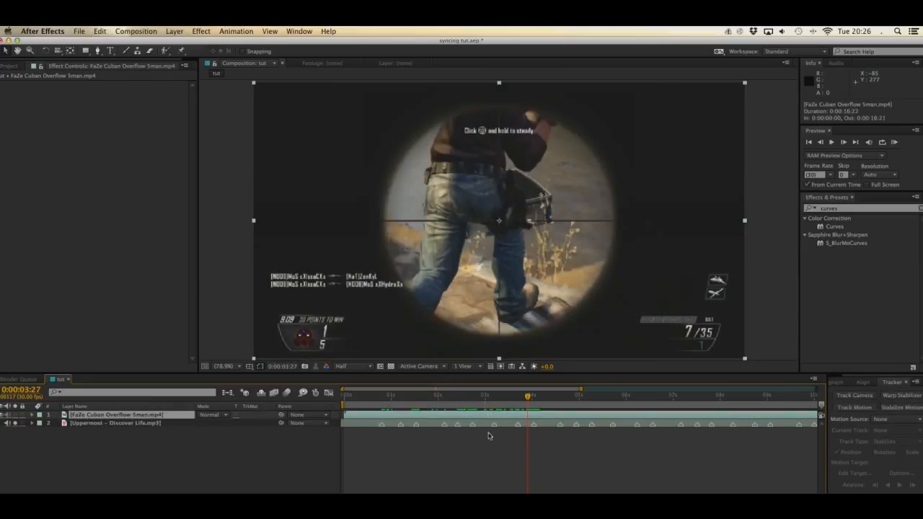
pyautogui.press('super+shift+d')
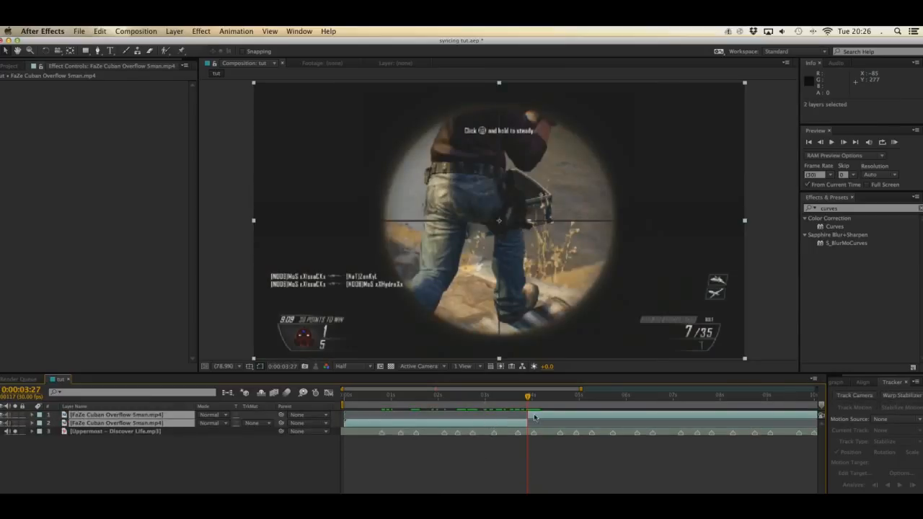
pyautogui.moveTo(535, 417); pyautogui.dragTo(534, 398)
pyautogui.press('super+z')
pyautogui.press('super+z')
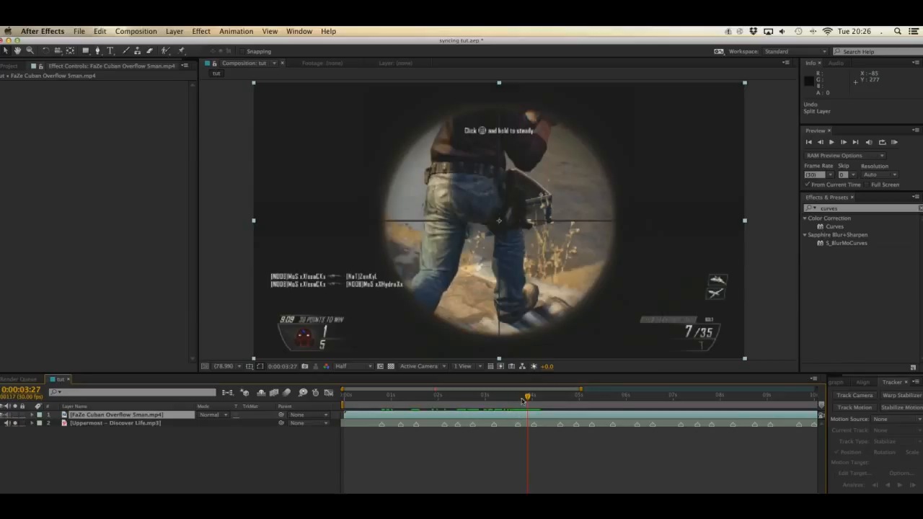
pyautogui.click(3, 66)
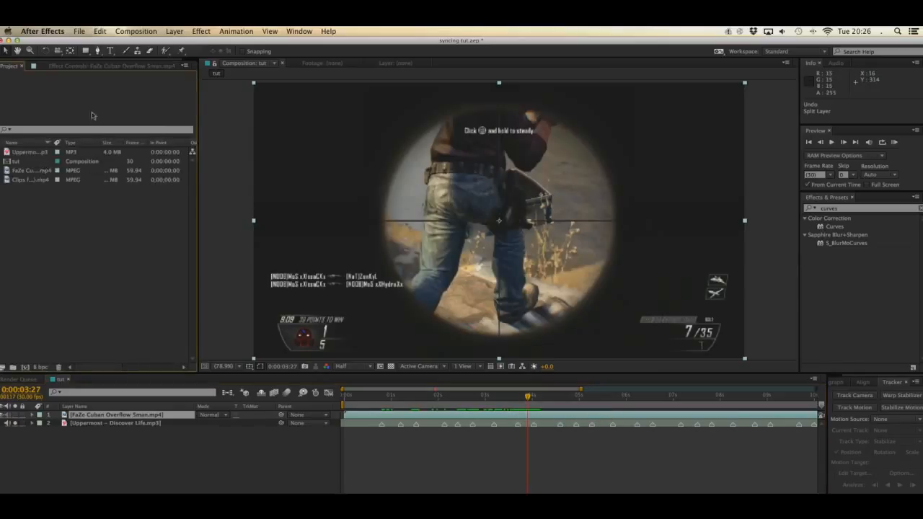
pyautogui.click(111, 68)
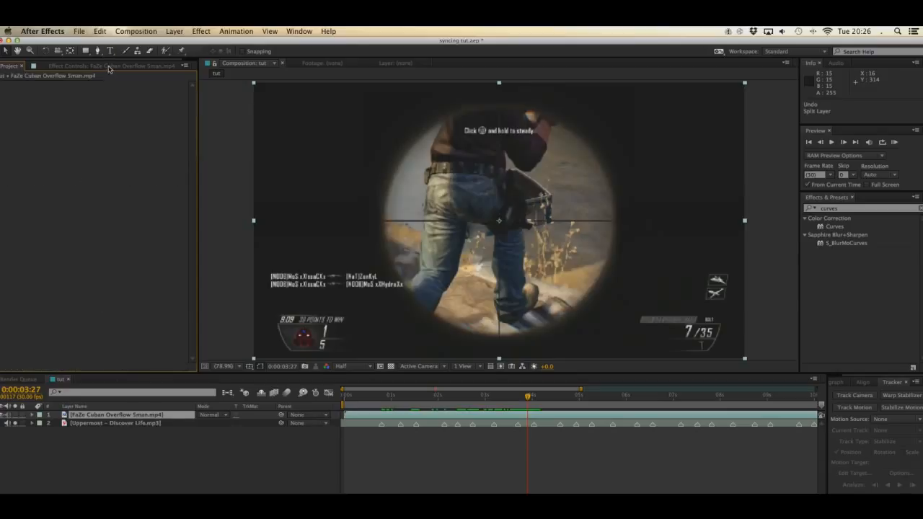
pyautogui.click(137, 415)
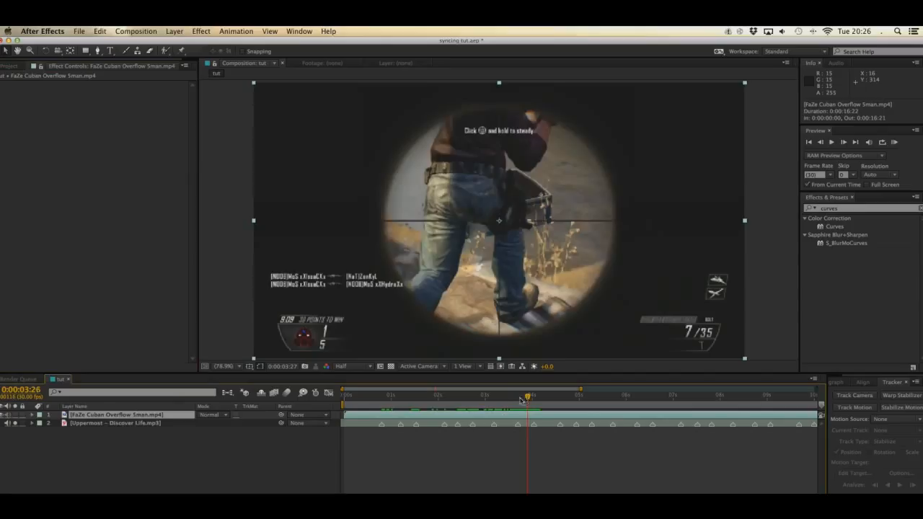
# Step: Slide the gameplay clip earlier so the scoped shot meets the beat marker at 0:00:04:01, and split the clip there
pyautogui.moveTo(525, 399)
pyautogui.mouseDown()
pyautogui.moveTo(513, 400)
pyautogui.moveTo(530, 401)
pyautogui.mouseUp()
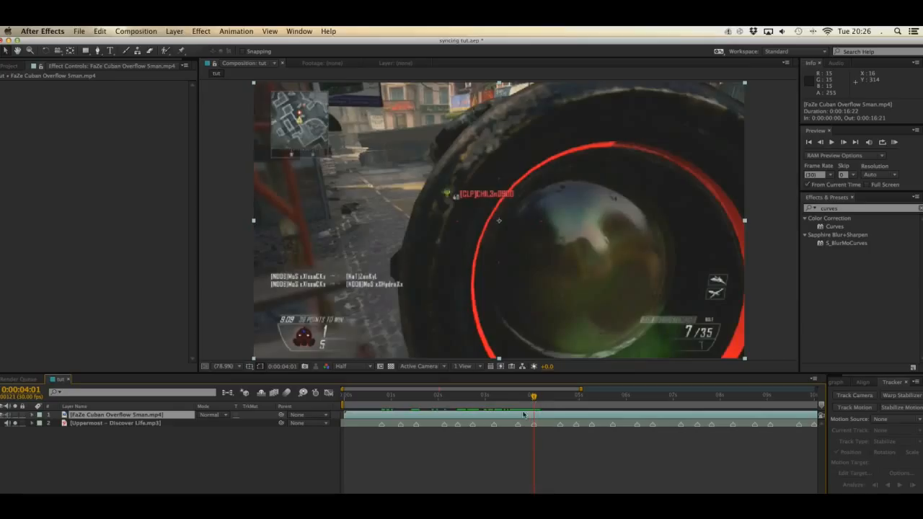
pyautogui.moveTo(534, 416); pyautogui.dragTo(505, 420)
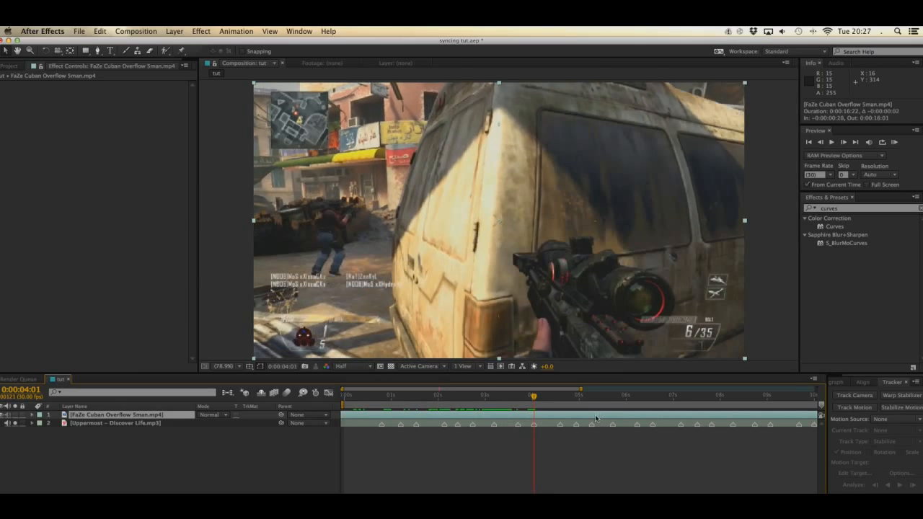
pyautogui.moveTo(596, 418); pyautogui.dragTo(571, 415)
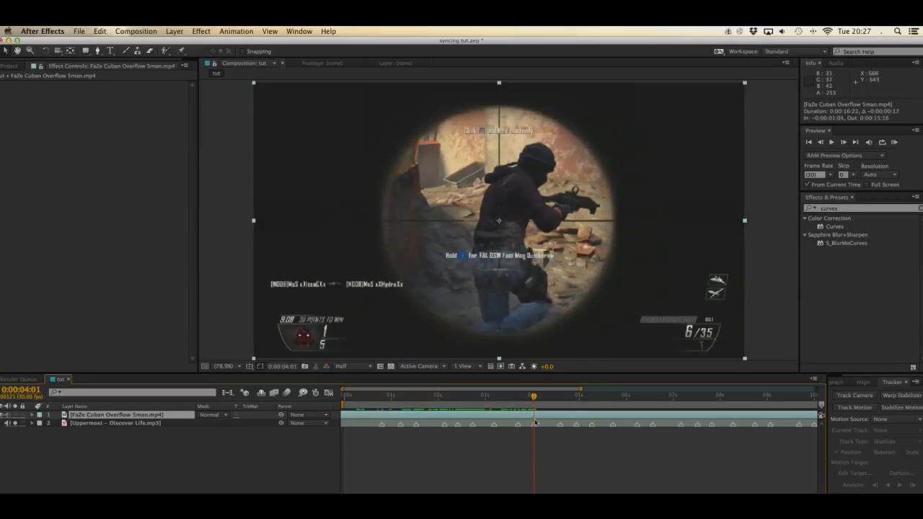
pyautogui.press('super+shift+d')
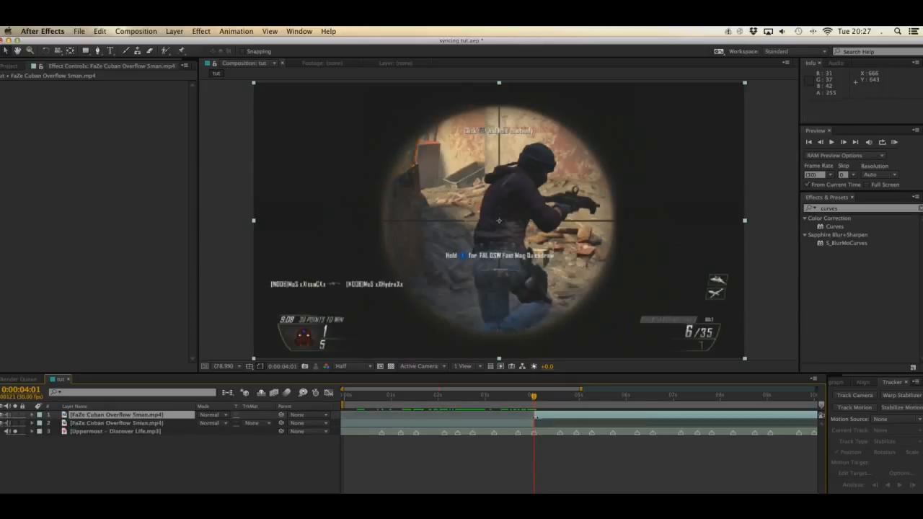
pyautogui.click(537, 416)
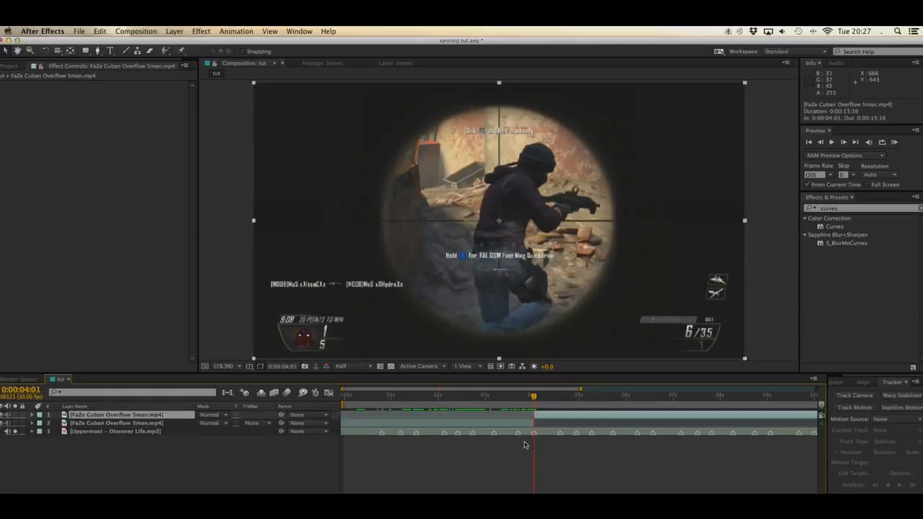
pyautogui.click(524, 445)
# Step: Nudge the first gameplay section 3 frames later and trim its start to the beat marker at 0:00:03:06
pyautogui.press('pageup')
pyautogui.press('pageup')
pyautogui.press('pageup')
pyautogui.press('pageup')
pyautogui.press('pageup')
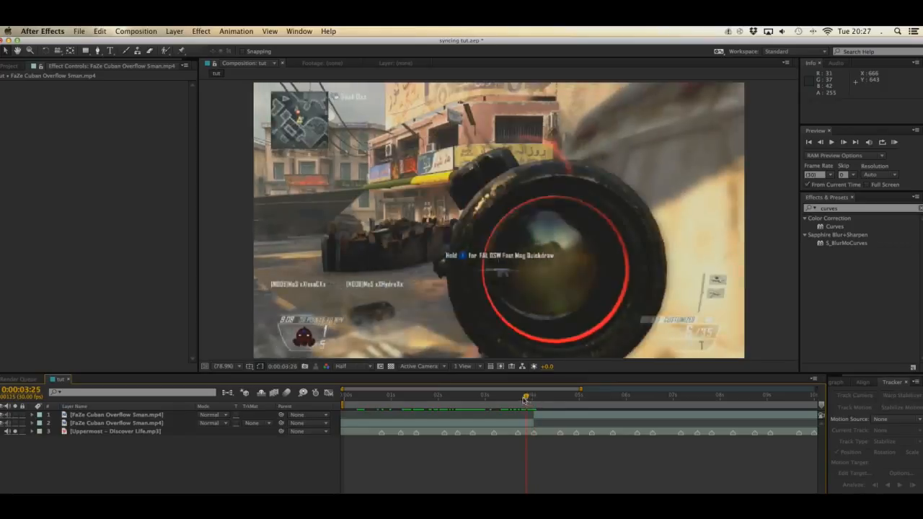
pyautogui.moveTo(530, 399); pyautogui.dragTo(493, 397)
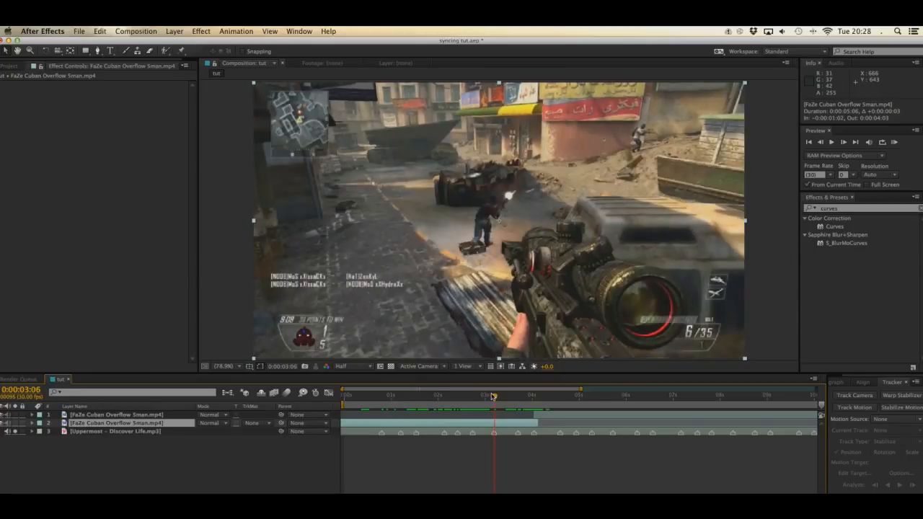
pyautogui.press('super+[')
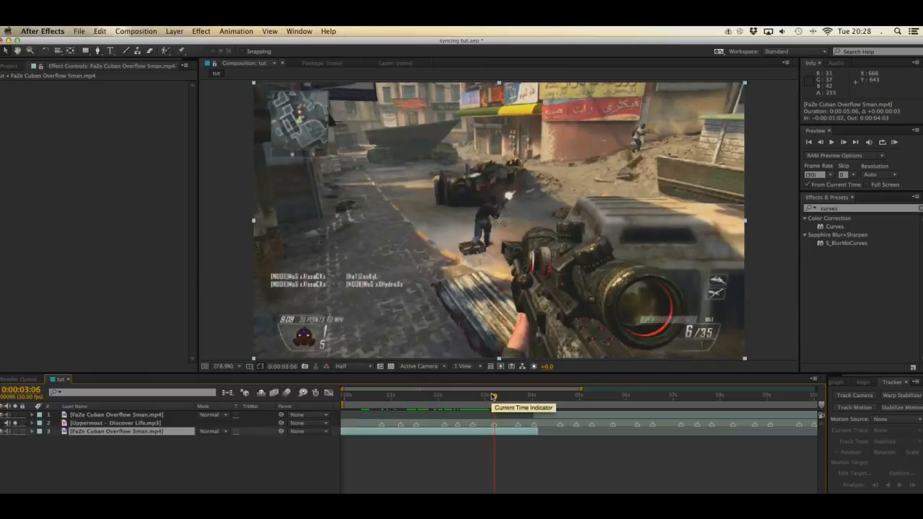
pyautogui.press('super+z')
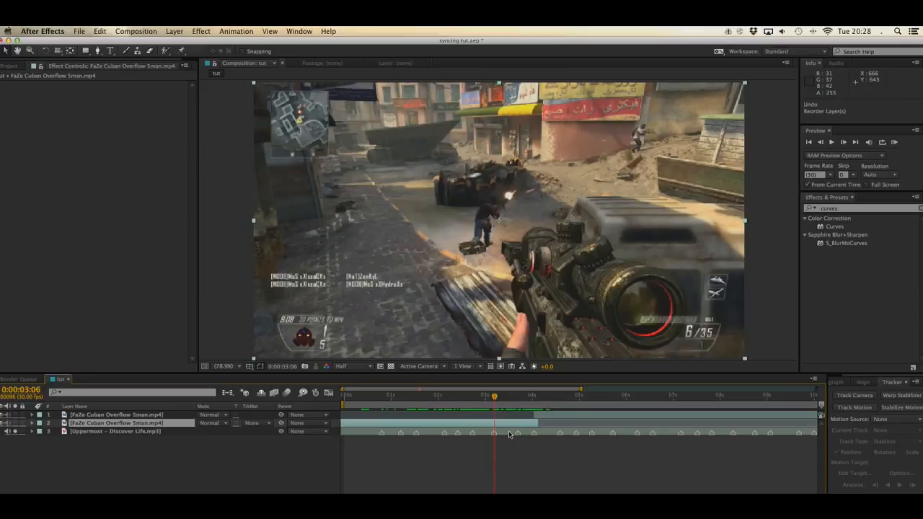
pyautogui.hotkey('alt', '[')
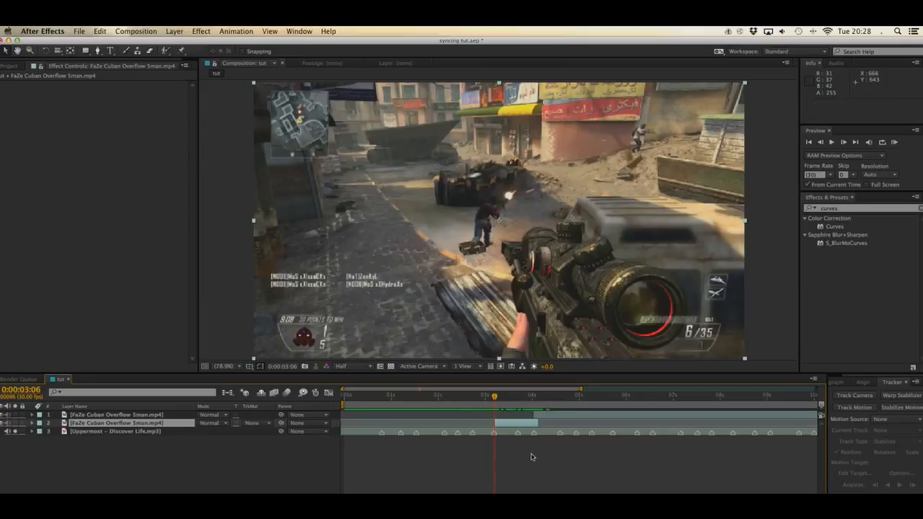
pyautogui.click(533, 457)
pyautogui.click(510, 424)
# Step: Split the second gameplay section at the next scoped shot, at 0:00:06:01
pyautogui.moveTo(494, 399); pyautogui.dragTo(622, 401)
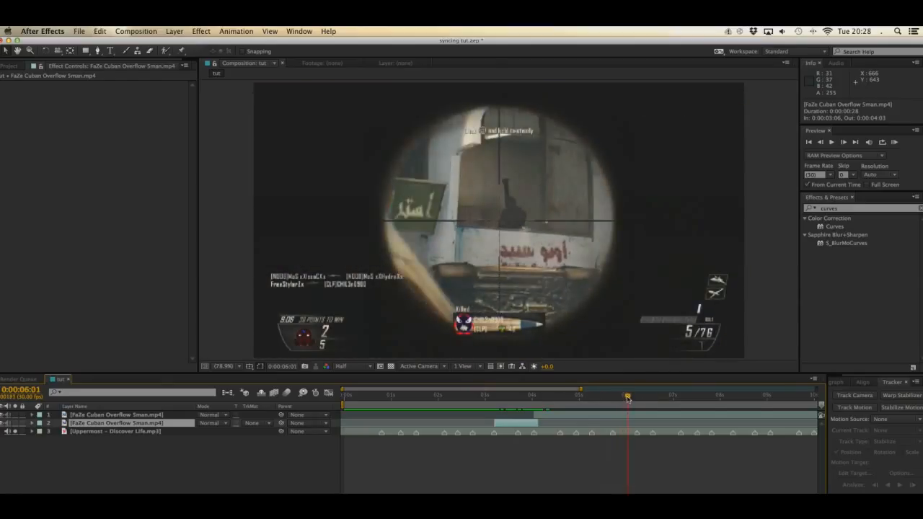
pyautogui.click(615, 415)
pyautogui.hotkey('ctrl', 'shift', 'd')
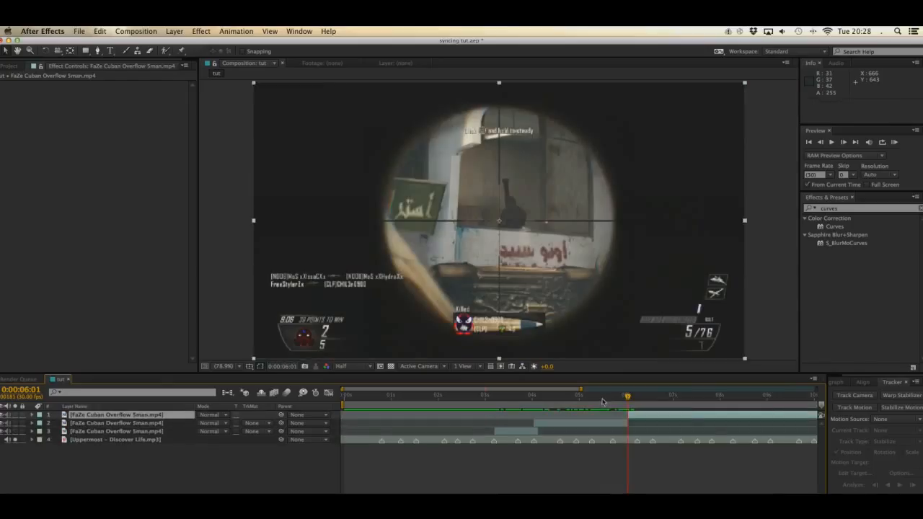
# Step: Shift the last gameplay section to the beat marker at 0:00:06:16 with the preceding section extended to meet it, and save the project
pyautogui.moveTo(606, 402); pyautogui.dragTo(591, 404)
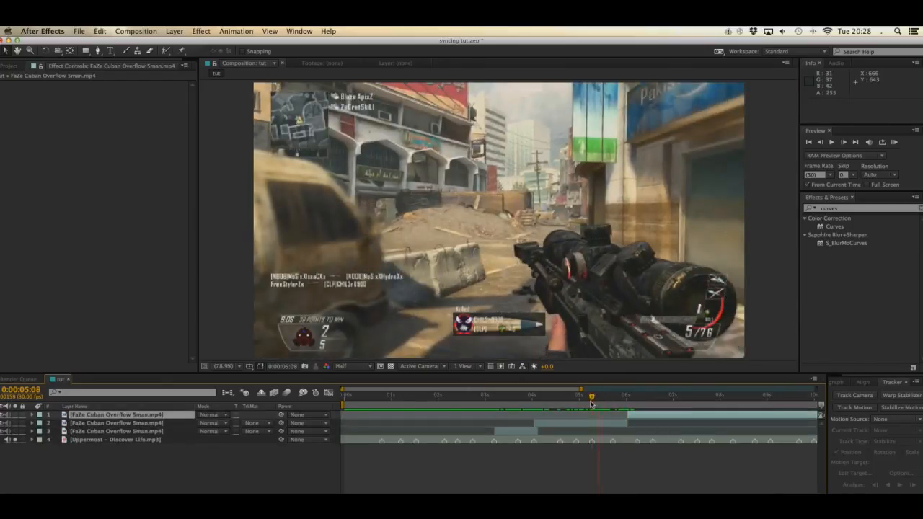
pyautogui.moveTo(592, 399)
pyautogui.mouseDown()
pyautogui.moveTo(610, 400)
pyautogui.moveTo(571, 401)
pyautogui.moveTo(590, 400)
pyautogui.mouseUp()
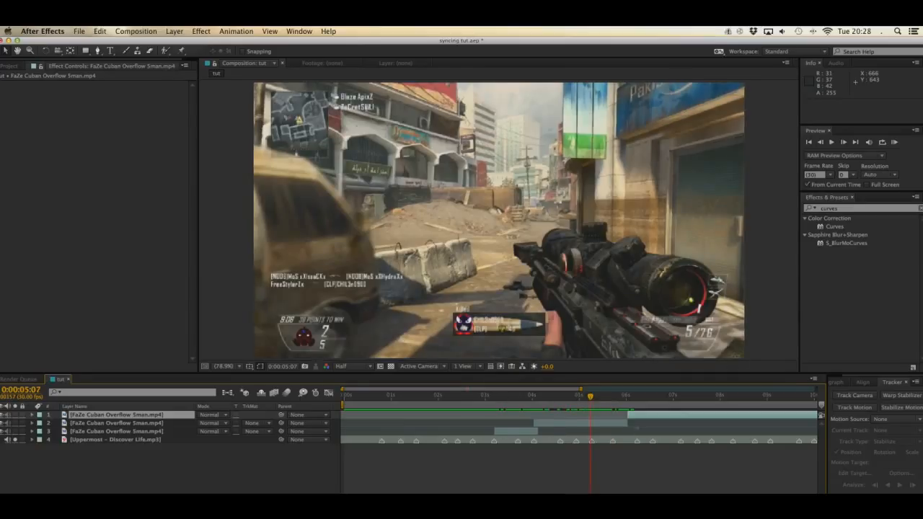
pyautogui.moveTo(610, 399); pyautogui.dragTo(653, 409)
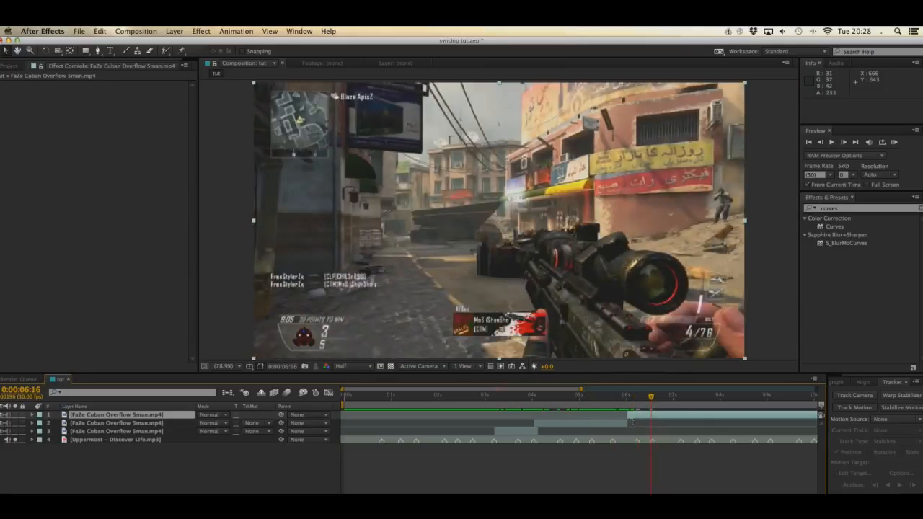
pyautogui.moveTo(638, 419)
pyautogui.mouseDown()
pyautogui.moveTo(658, 420)
pyautogui.moveTo(646, 426)
pyautogui.mouseUp()
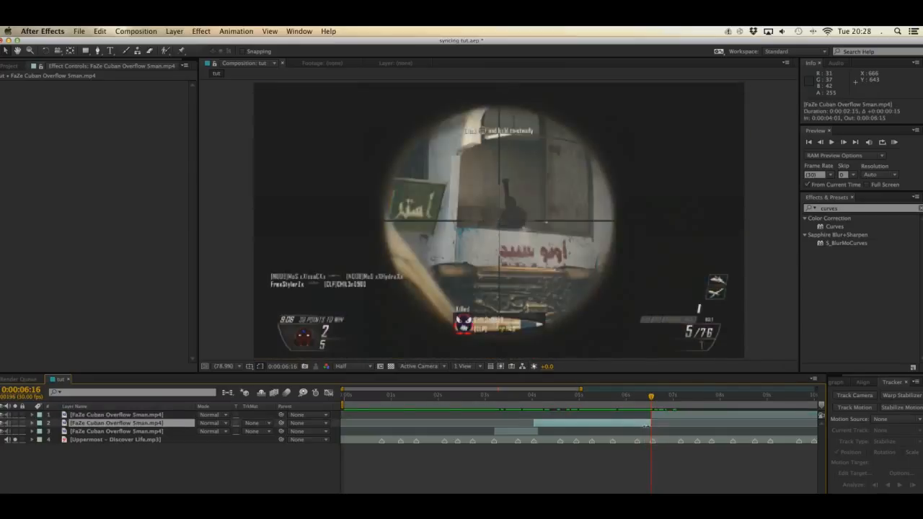
pyautogui.click(624, 458)
pyautogui.press('super+s')
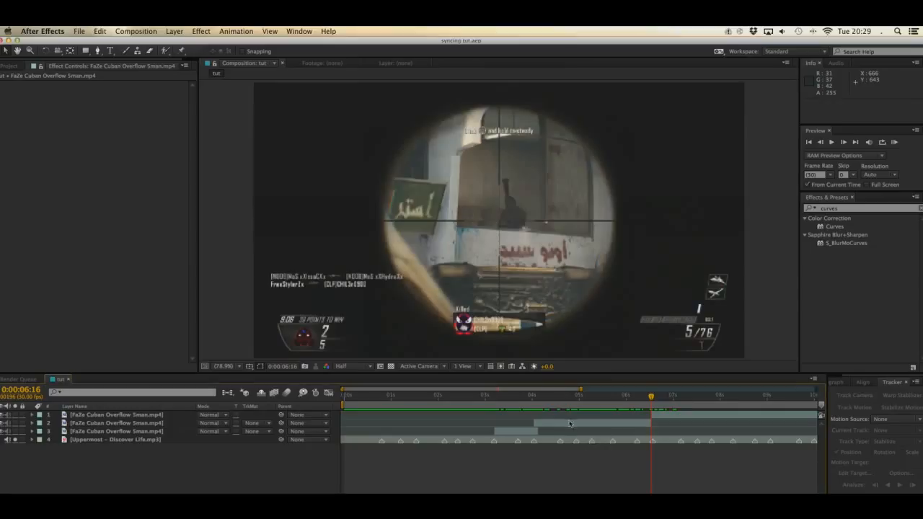
# Step: Split the last gameplay section at the following scoped shot, at 0:00:07:24
pyautogui.click(658, 414)
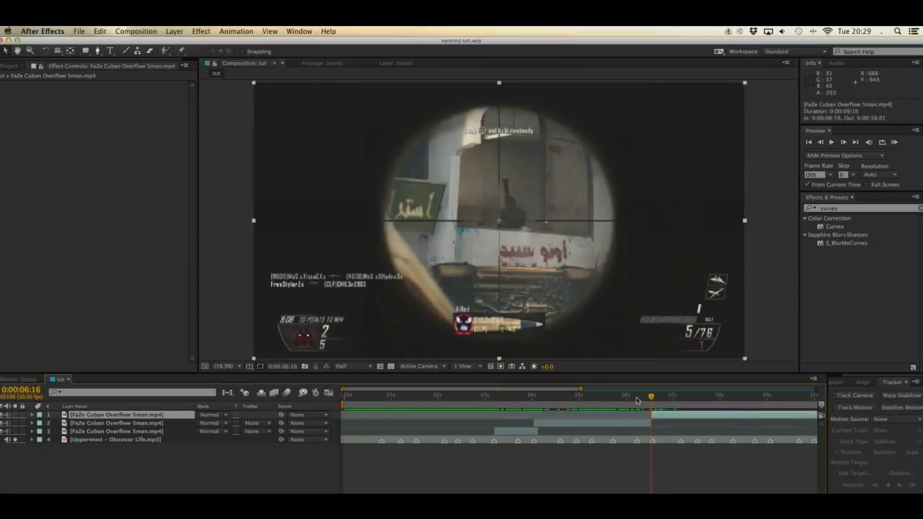
pyautogui.moveTo(636, 400); pyautogui.dragTo(664, 406)
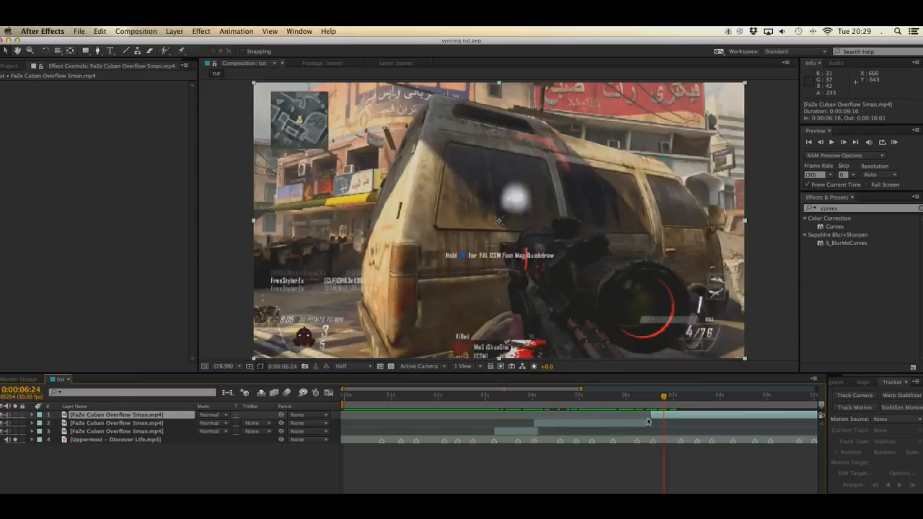
pyautogui.moveTo(655, 401); pyautogui.dragTo(710, 399)
pyautogui.press('super+shift+d')
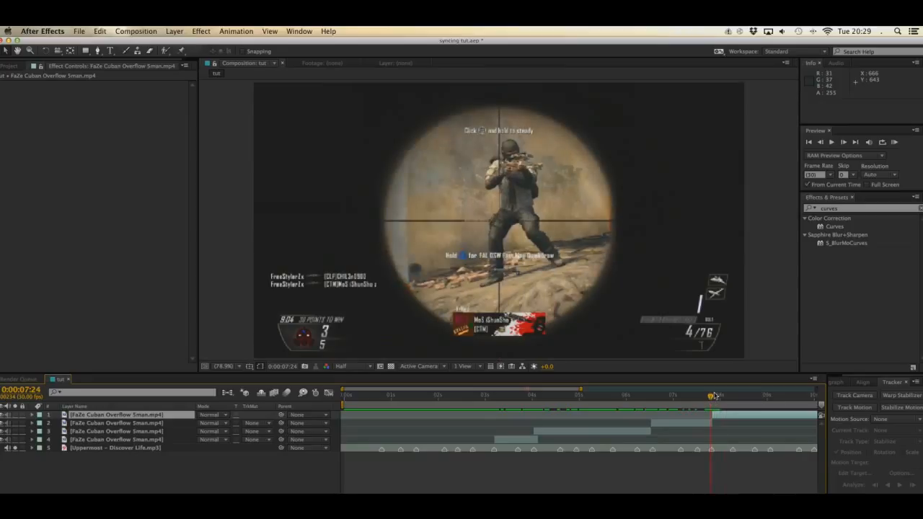
# Step: Check the cut at the 0:00:07:24 beat marker and split the last gameplay section at the next scoped shot, just past 0:00:09:00
pyautogui.click(710, 398)
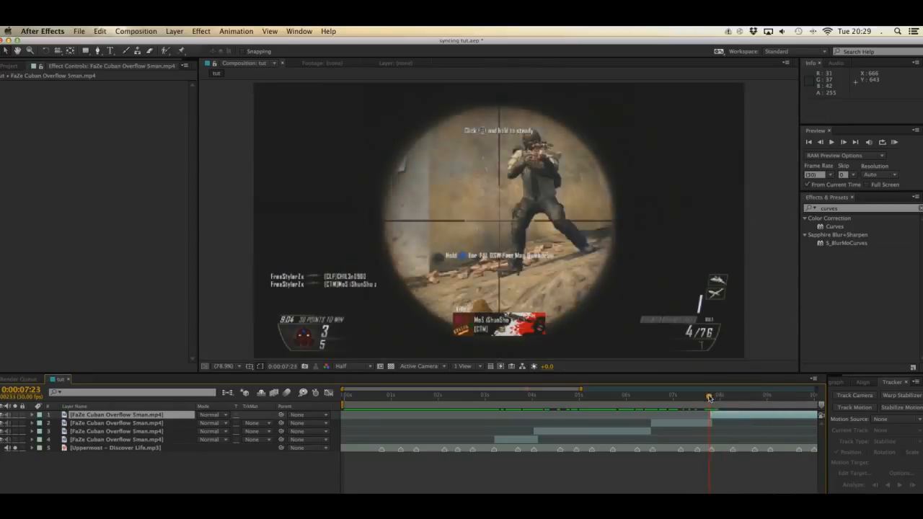
pyautogui.moveTo(709, 398)
pyautogui.mouseDown()
pyautogui.moveTo(701, 399)
pyautogui.moveTo(711, 399)
pyautogui.mouseUp()
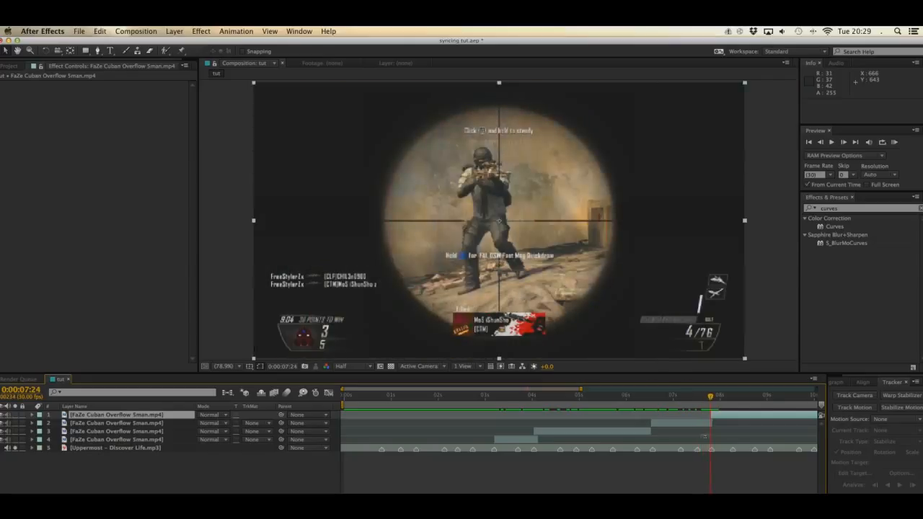
pyautogui.click(682, 472)
pyautogui.click(694, 397)
pyautogui.moveTo(694, 397); pyautogui.dragTo(768, 397)
pyautogui.click(770, 416)
pyautogui.press('super+shift+d')
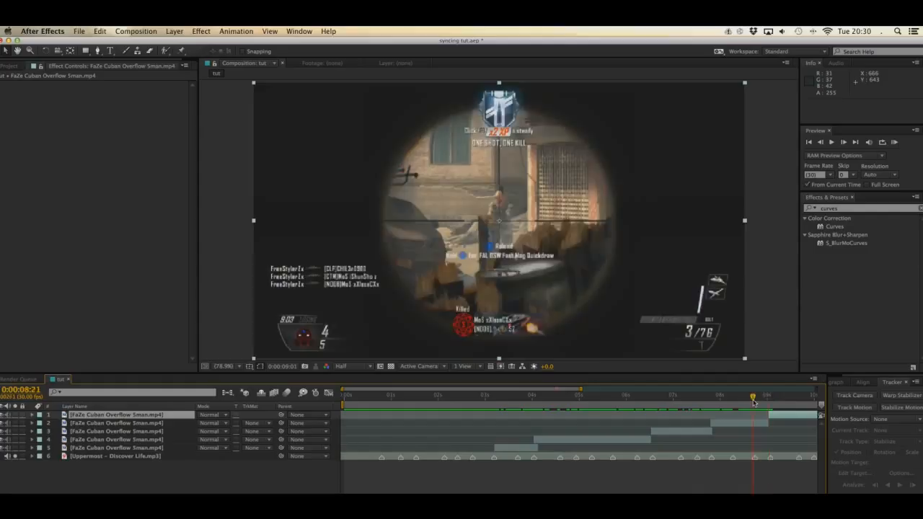
# Step: Split the last gameplay section at the following scoped shot, at 0:00:11:12
pyautogui.moveTo(754, 401); pyautogui.dragTo(784, 397)
pyautogui.hscroll(10, 600, 430)
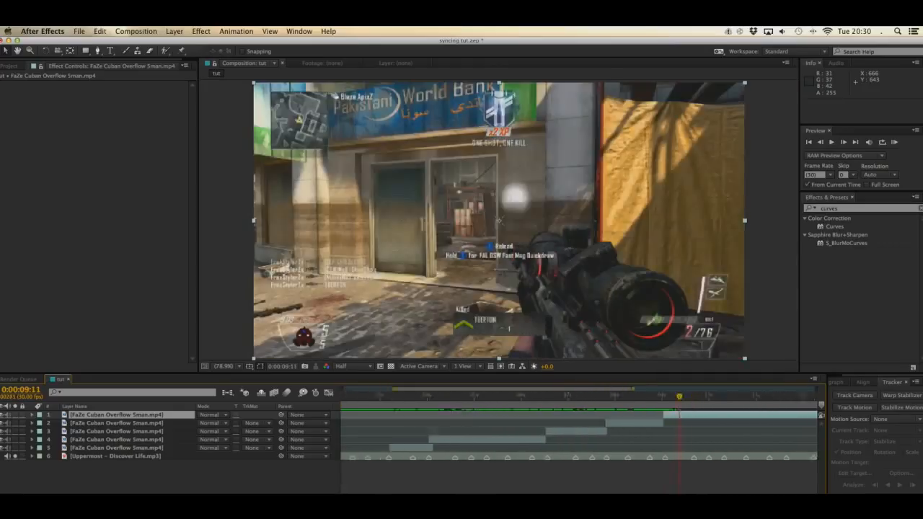
pyautogui.moveTo(562, 397); pyautogui.dragTo(657, 410)
pyautogui.press('pagedown')
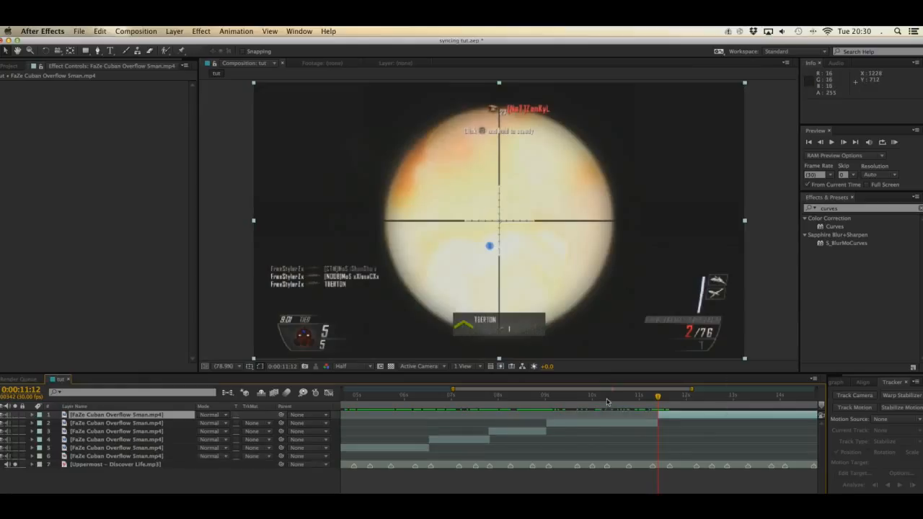
pyautogui.press('super+shift+d')
# Step: Shift the last gameplay section to the beat marker at 0:00:11:18, extend the preceding section to meet it, and save the project
pyautogui.click(629, 397)
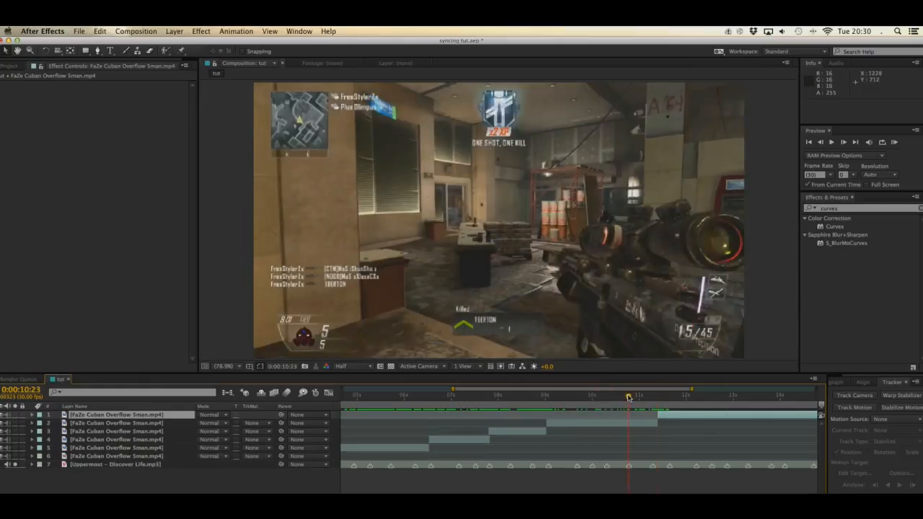
pyautogui.moveTo(629, 397); pyautogui.dragTo(667, 403)
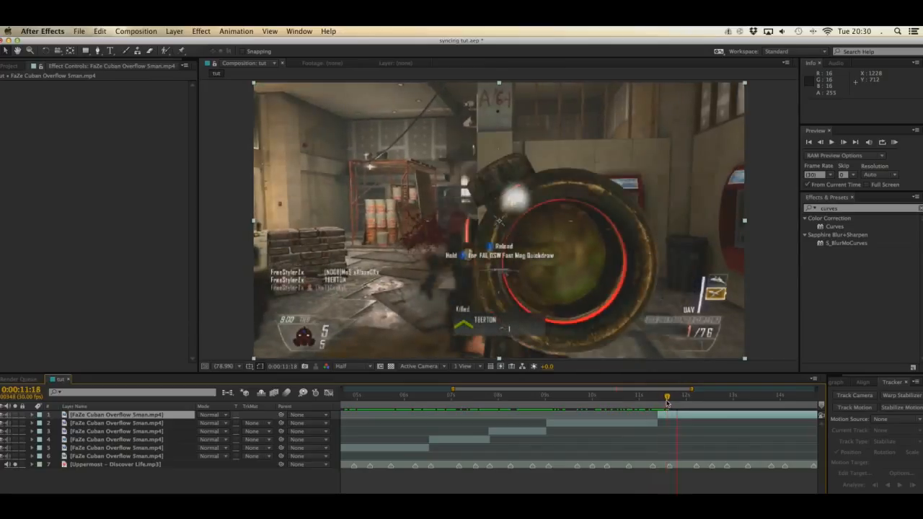
pyautogui.press('[')
pyautogui.moveTo(656, 422); pyautogui.dragTo(712, 399)
pyautogui.press('super+s')
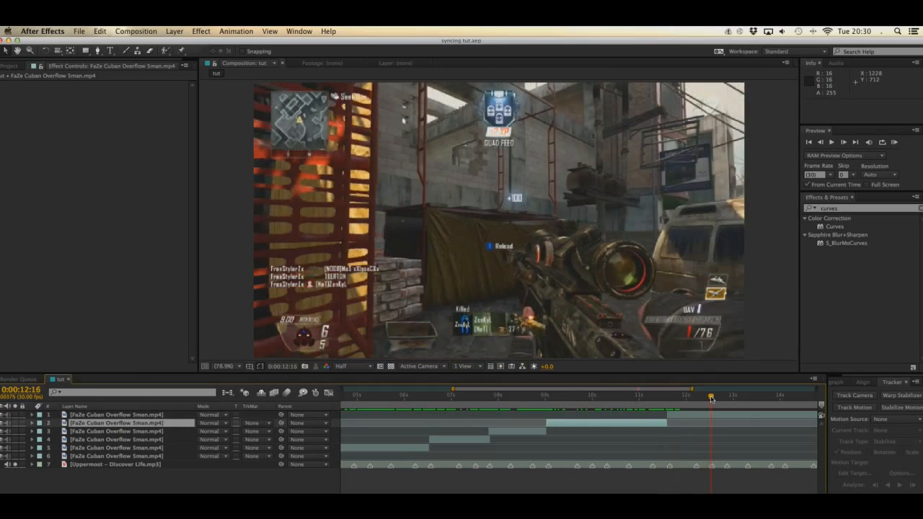
# Step: Trim the end of the last gameplay section to the beat marker at 0:00:12:16 and save the project
pyautogui.click(716, 416)
pyautogui.hotkey('alt', ']')
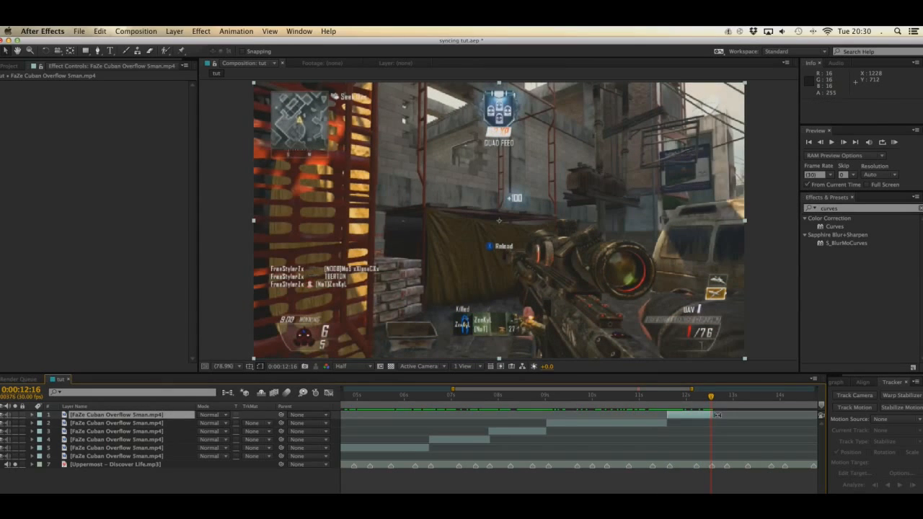
pyautogui.press('super+s')
# Step: Check the source gameplay clip's frame rate and apply the Twixtor Pro effect to the first gameplay section
pyautogui.moveTo(674, 496); pyautogui.dragTo(621, 496)
pyautogui.click(387, 397)
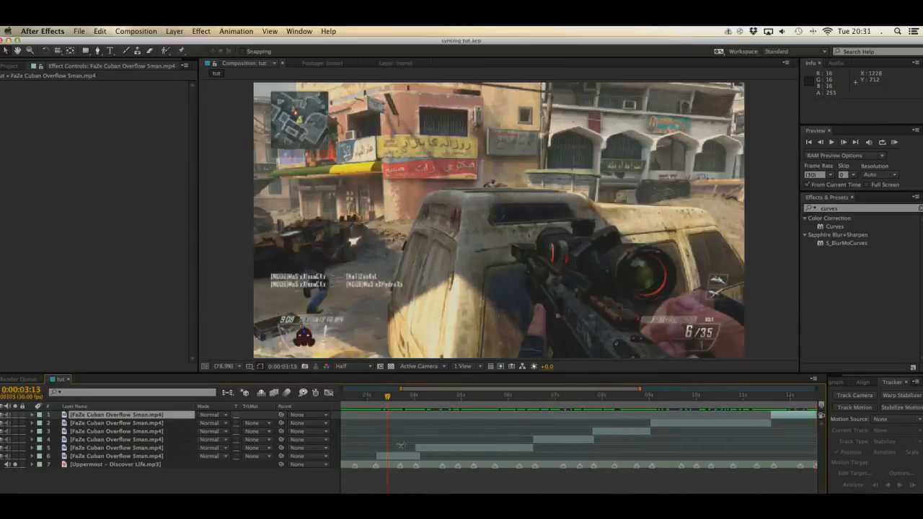
pyautogui.click(401, 455)
pyautogui.click(11, 65)
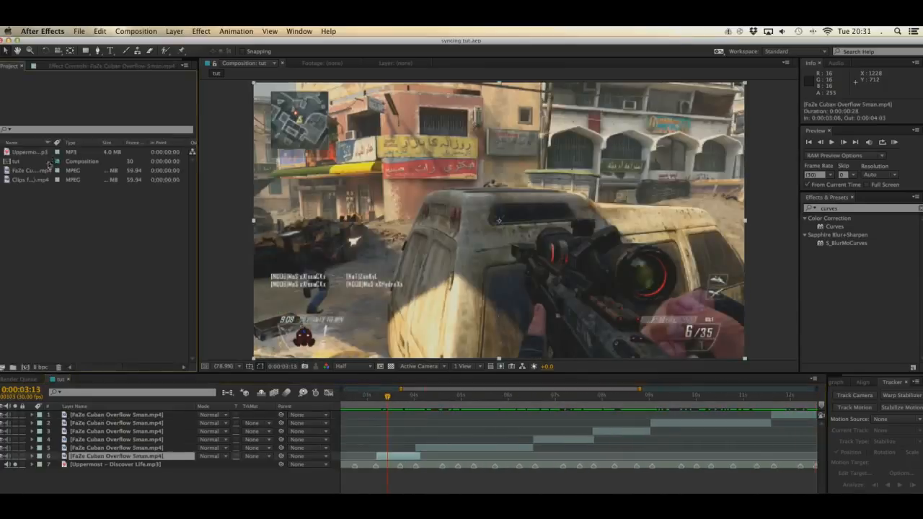
pyautogui.click(113, 172)
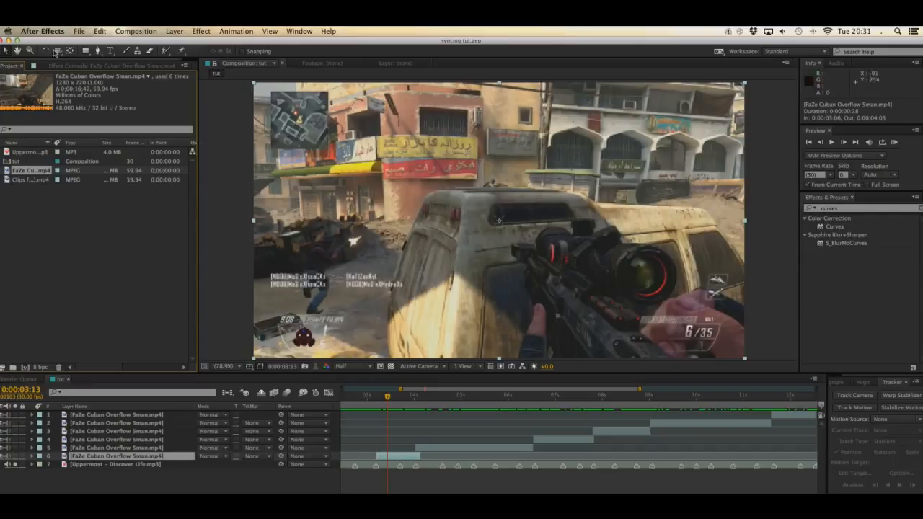
pyautogui.click(98, 67)
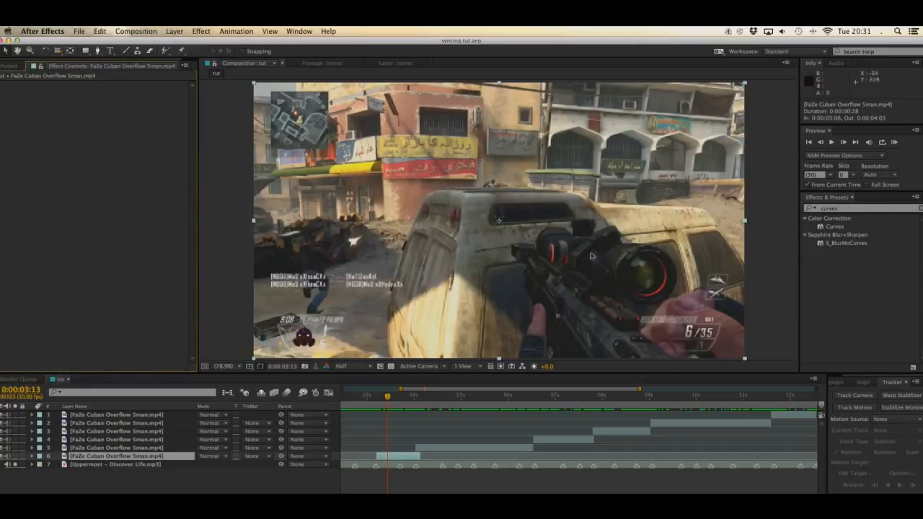
pyautogui.click(856, 208)
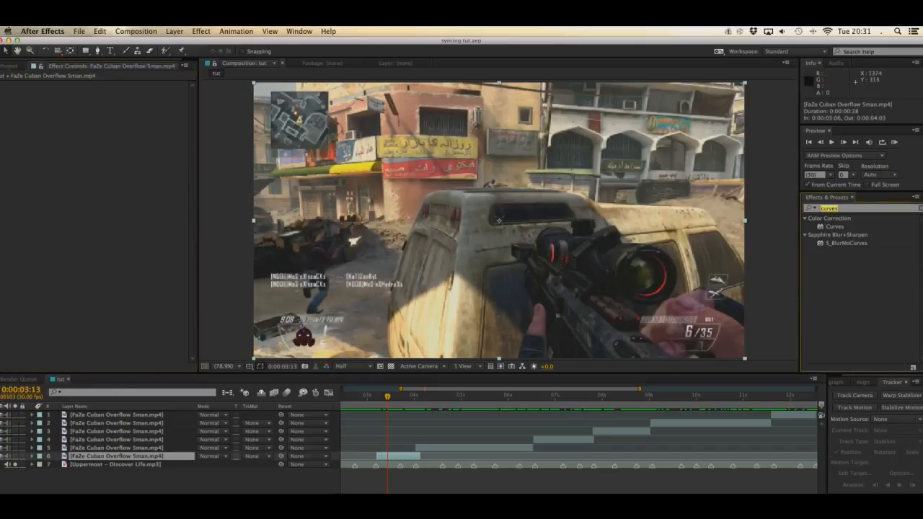
pyautogui.write('twixtor')
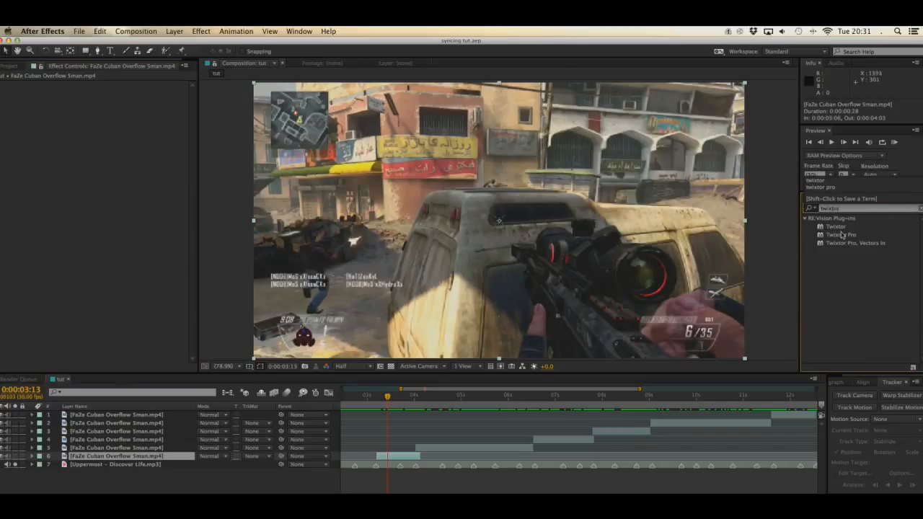
pyautogui.moveTo(841, 235); pyautogui.dragTo(162, 165)
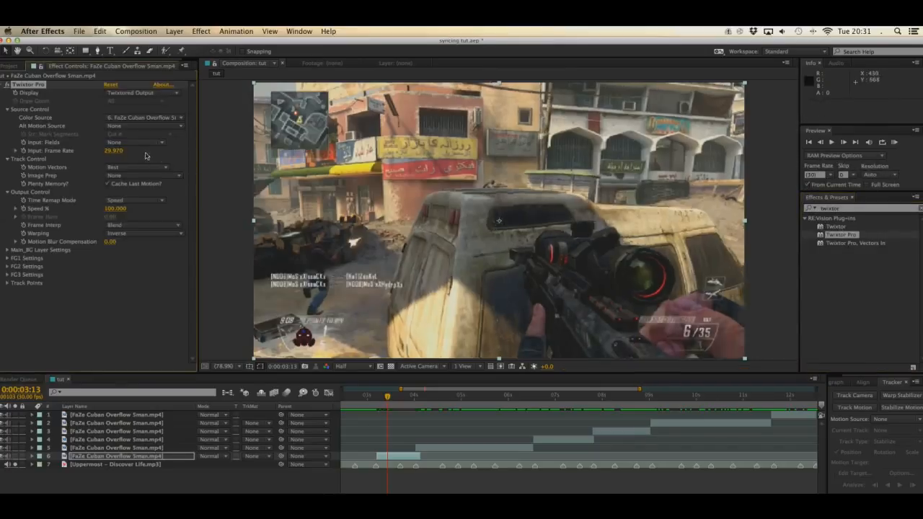
# Step: Set Twixtor Pro's input frame rate to 59.940, Motion Vectors to No Motion Vectors and Frame Interp to Nearest
pyautogui.click(120, 152)
pyautogui.write('30')
pyautogui.press('Return')
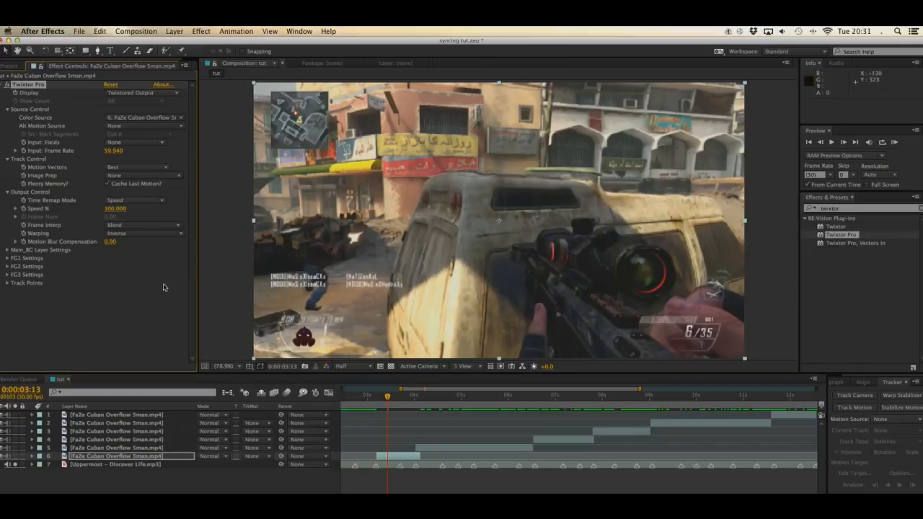
pyautogui.click(141, 168)
pyautogui.click(131, 171)
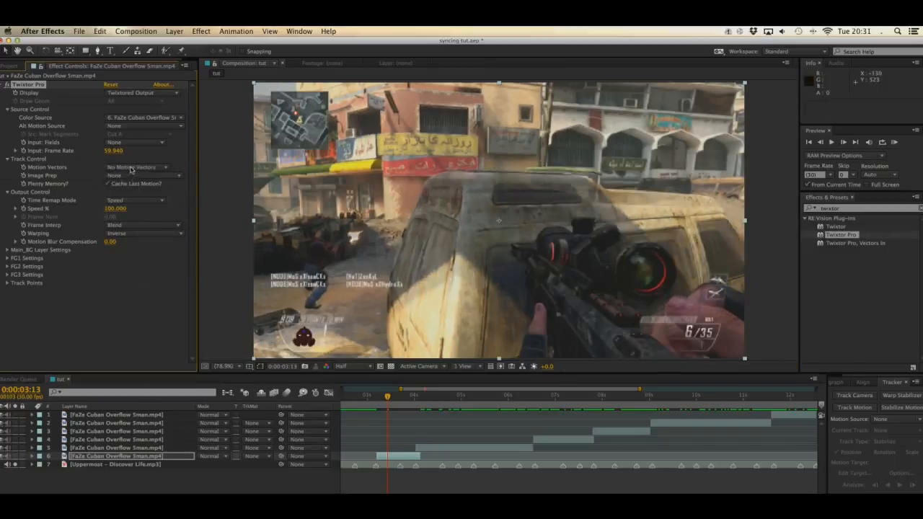
pyautogui.click(152, 226)
pyautogui.click(146, 231)
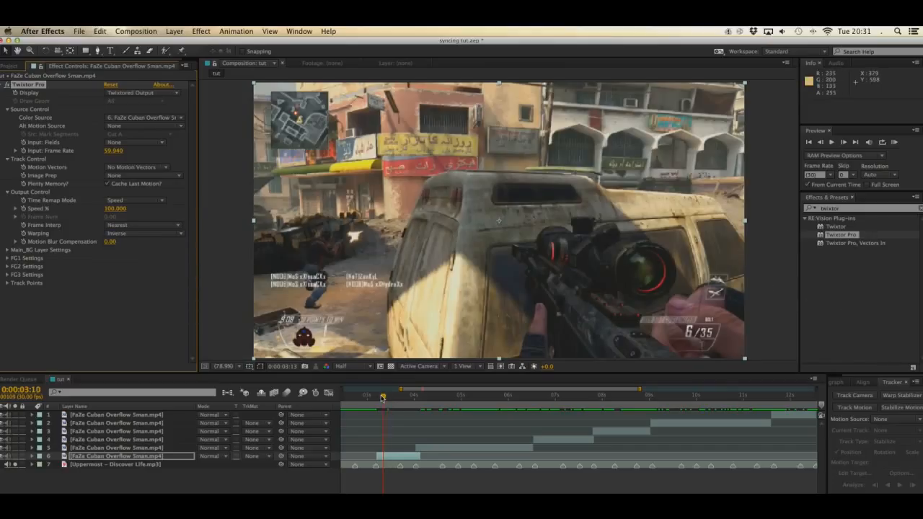
# Step: Keyframe Twixtor's Speed % at 100 on the section's first frame, 0:00:03:06, and at 300 one frame later
pyautogui.moveTo(382, 397); pyautogui.dragTo(377, 398)
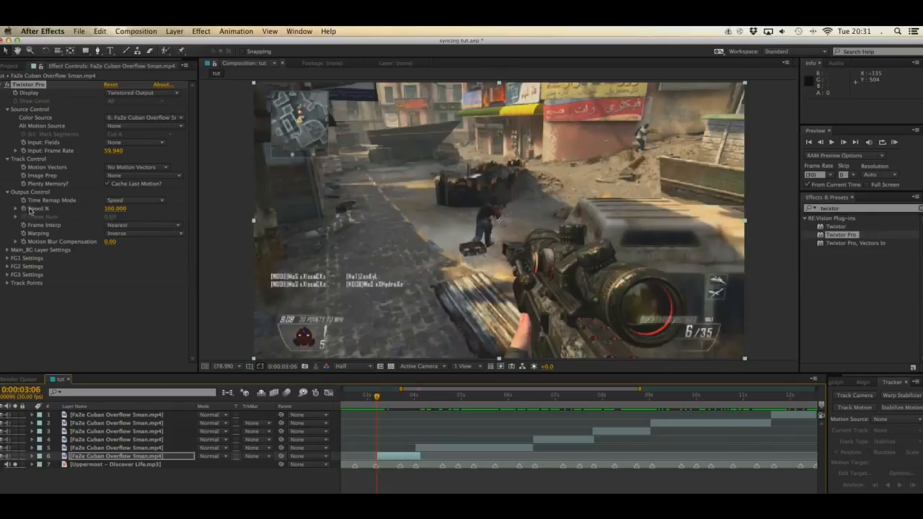
pyautogui.click(123, 291)
pyautogui.click(108, 309)
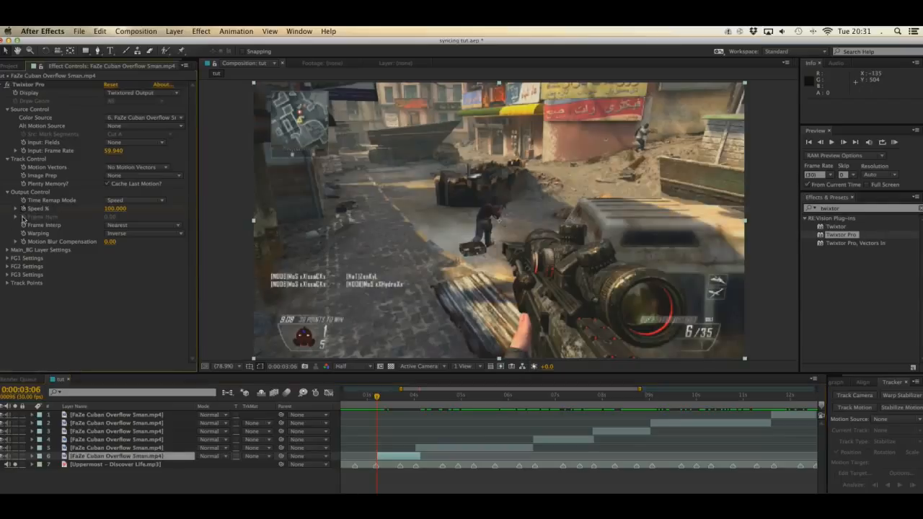
pyautogui.click(107, 454)
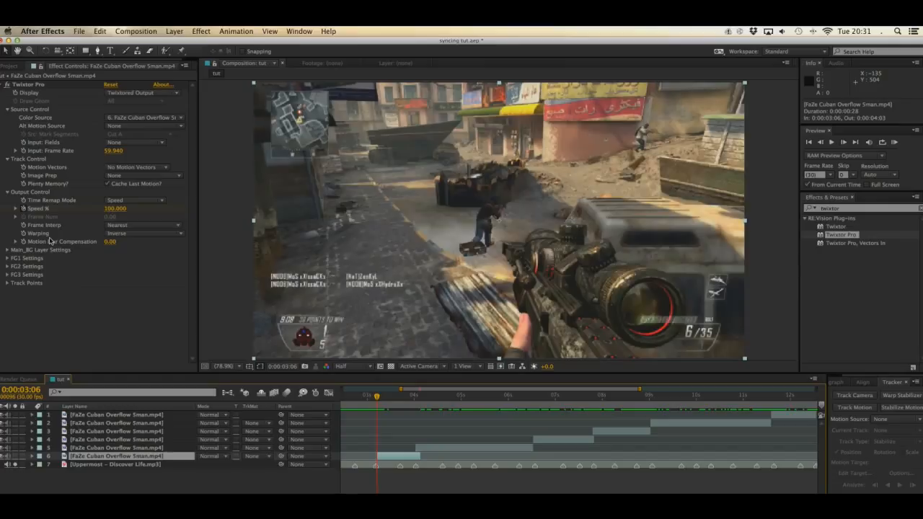
pyautogui.press('pagedown')
pyautogui.click(115, 209)
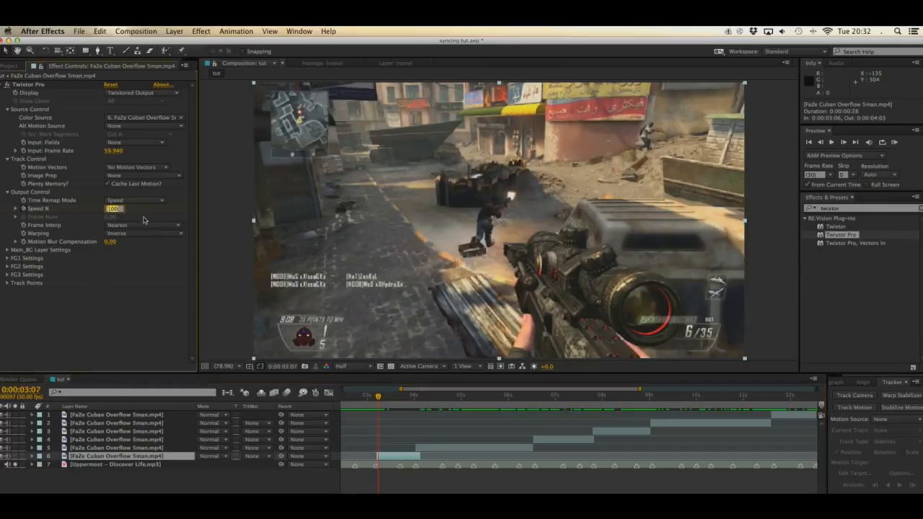
pyautogui.write('300')
pyautogui.press('Return')
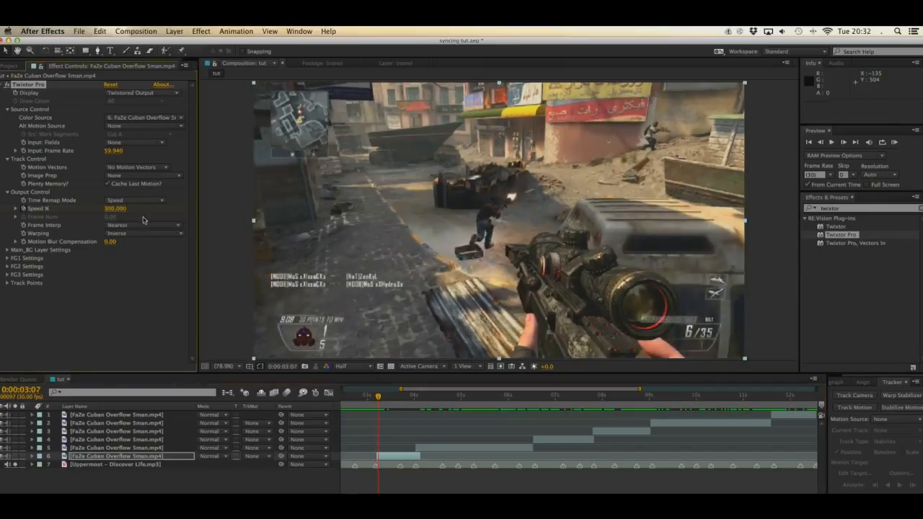
# Step: Reveal the first section's keyframes and set a Speed % keyframe of 50 at 0:00:03:14
pyautogui.press('u')
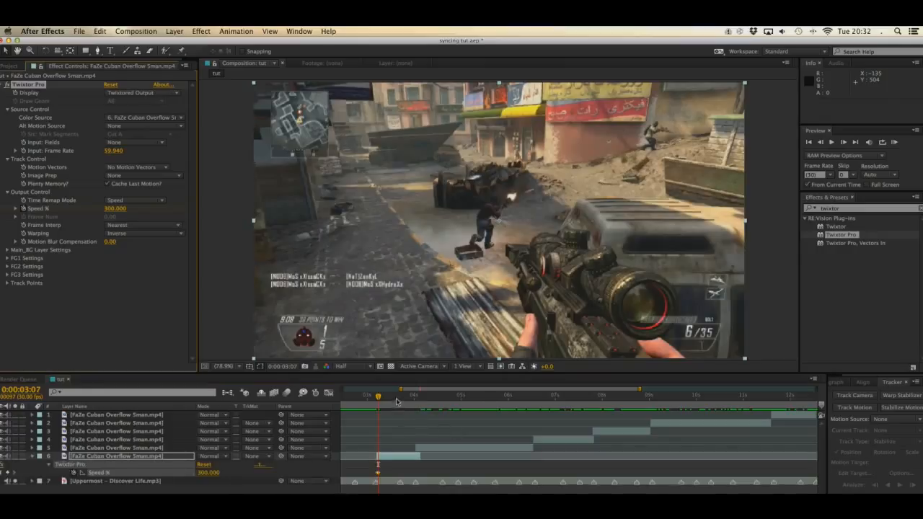
pyautogui.scroll(2, 391, 478)
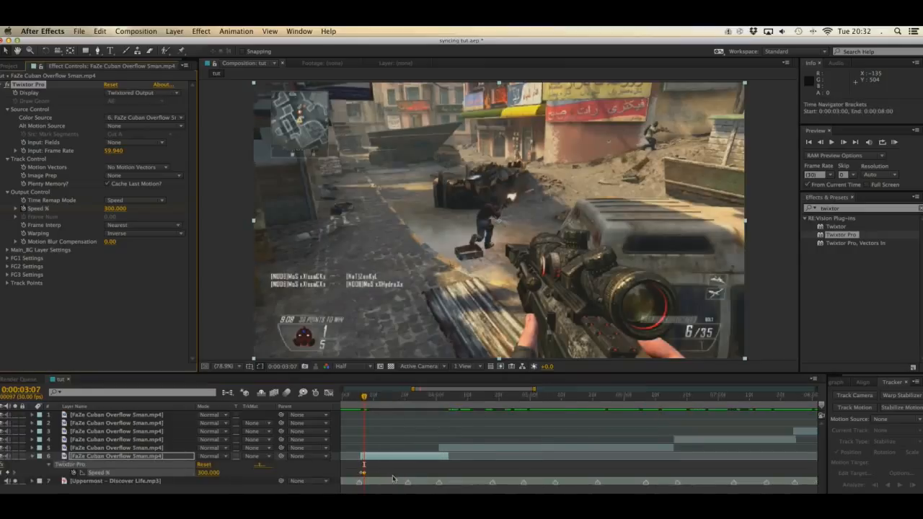
pyautogui.scroll(3, 393, 478)
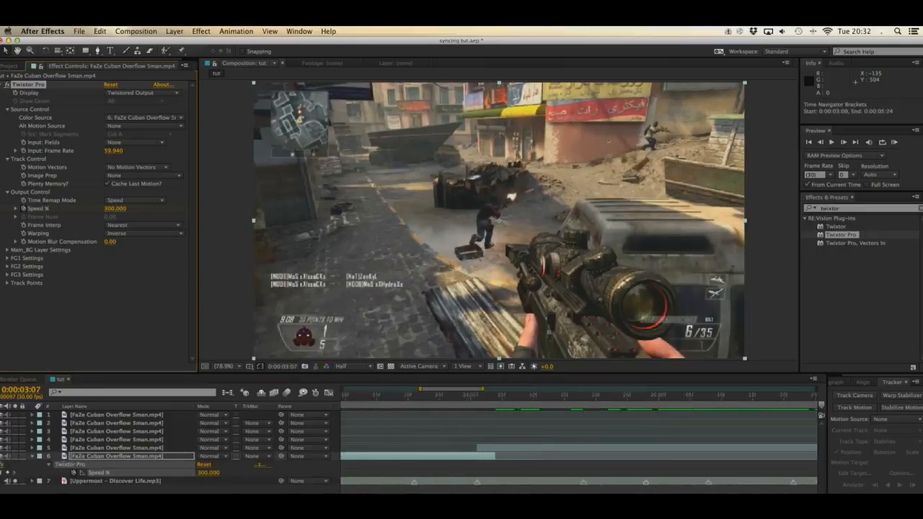
pyautogui.click(469, 396)
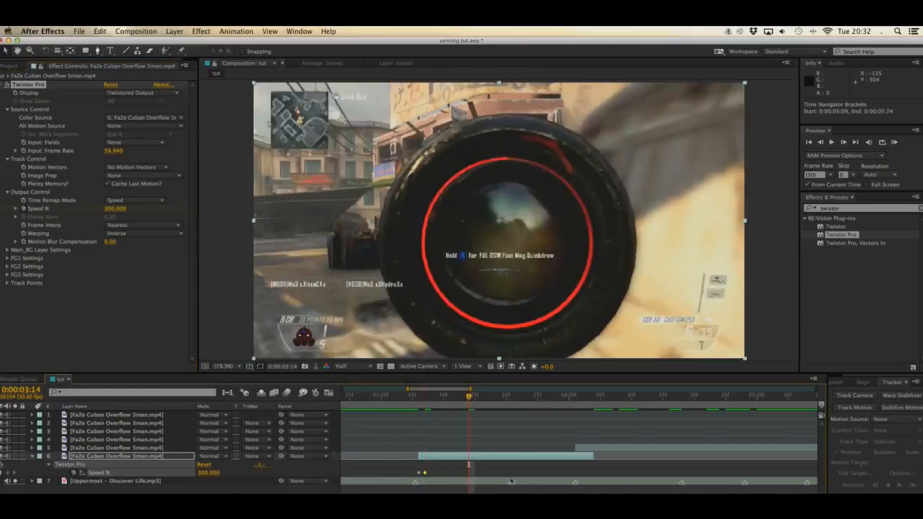
pyautogui.click(235, 474)
pyautogui.click(209, 473)
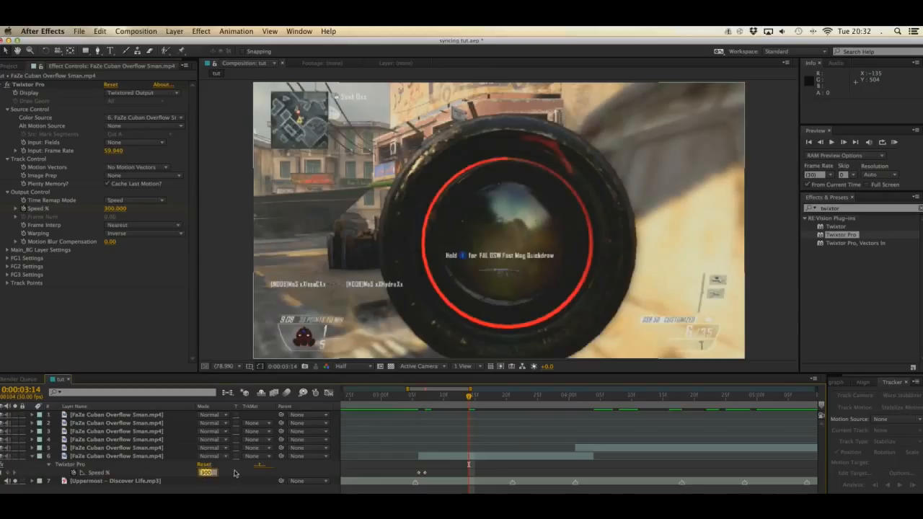
pyautogui.write('50')
pyautogui.press('Return')
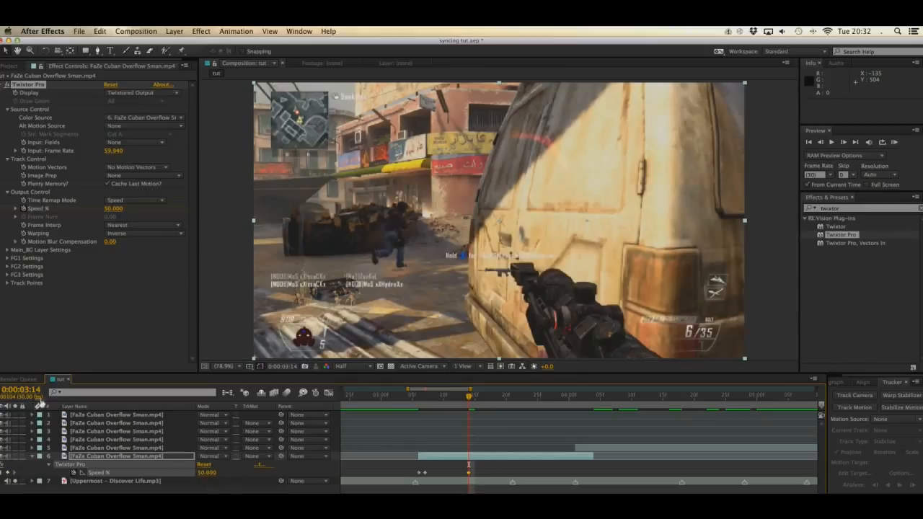
# Step: Review the source clip's frame rate against the Twixtor Pro settings
pyautogui.click(9, 66)
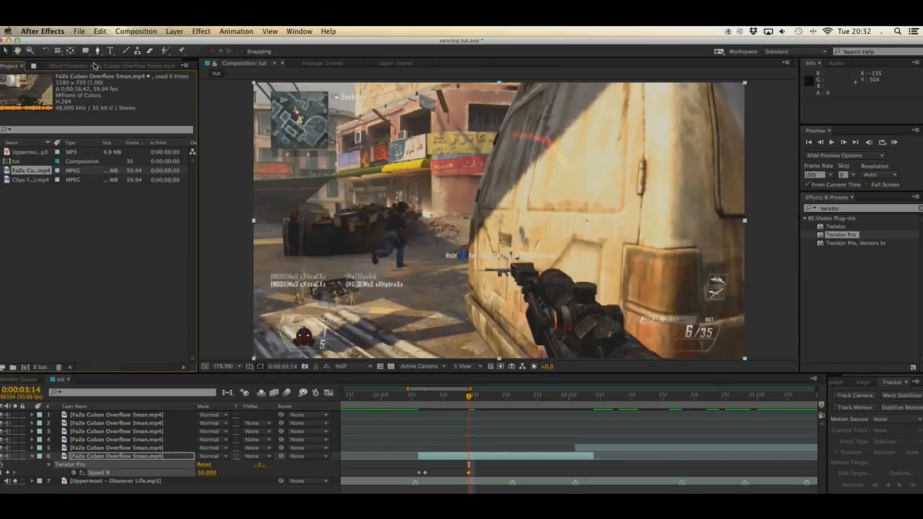
pyautogui.click(94, 66)
pyautogui.click(21, 66)
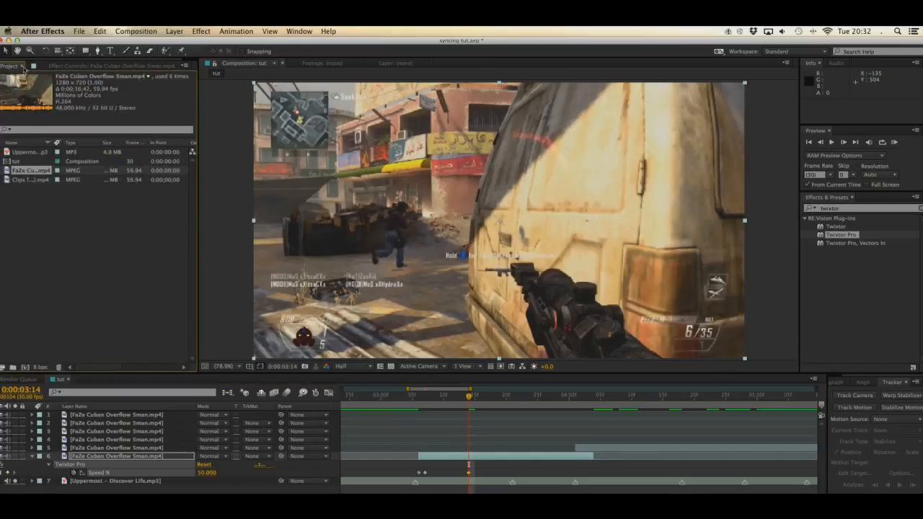
pyautogui.click(84, 67)
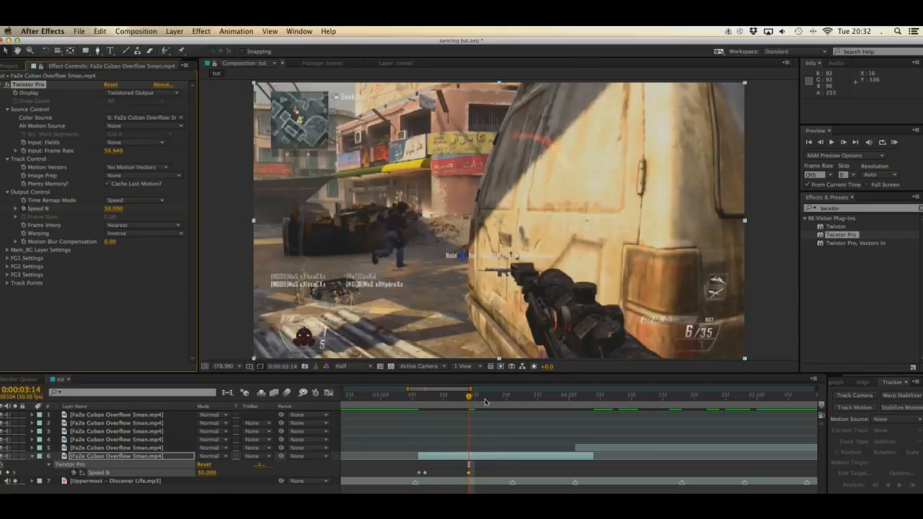
# Step: Add a Speed % keyframe of 300 to the first section at the beat marker at 0:00:03:21
pyautogui.moveTo(486, 402); pyautogui.dragTo(515, 404)
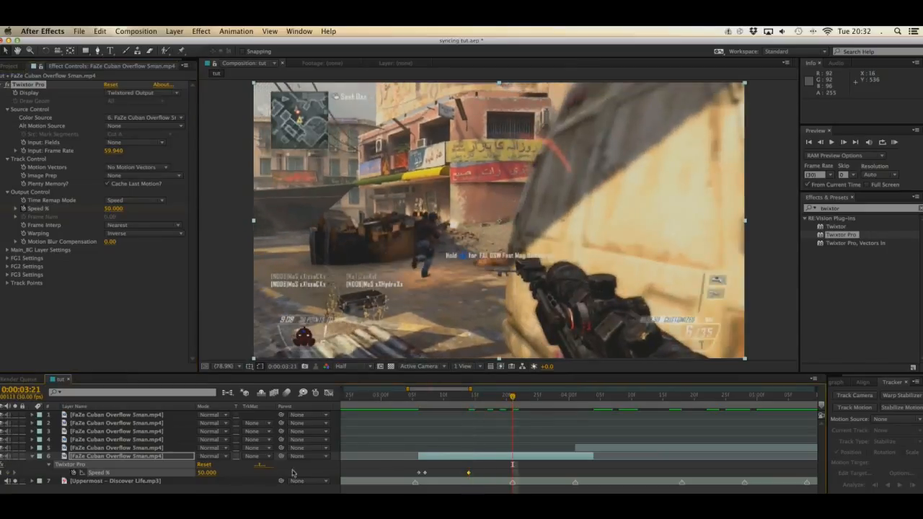
pyautogui.click(225, 473)
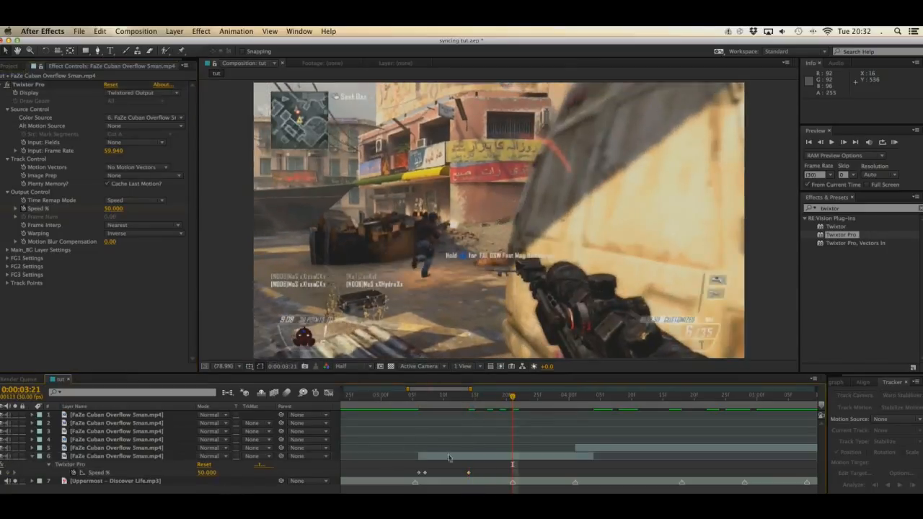
pyautogui.click(214, 473)
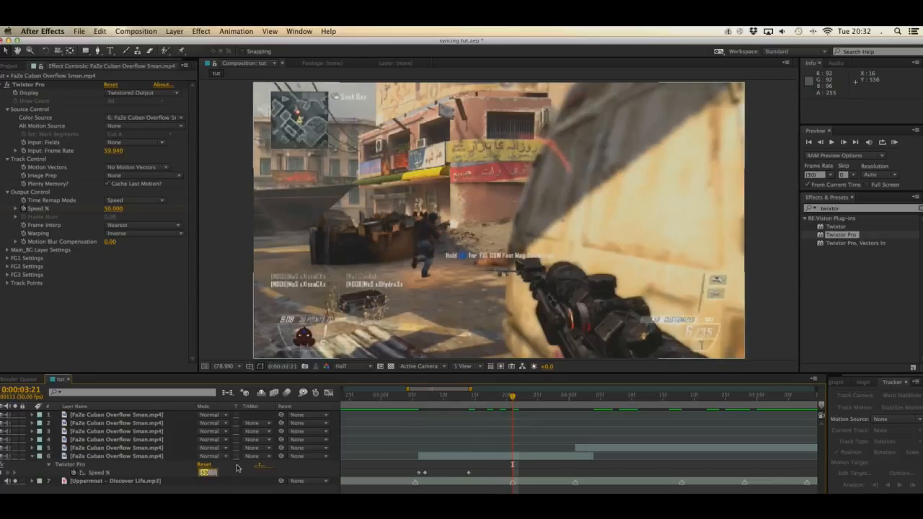
pyautogui.write('300')
pyautogui.press('Return')
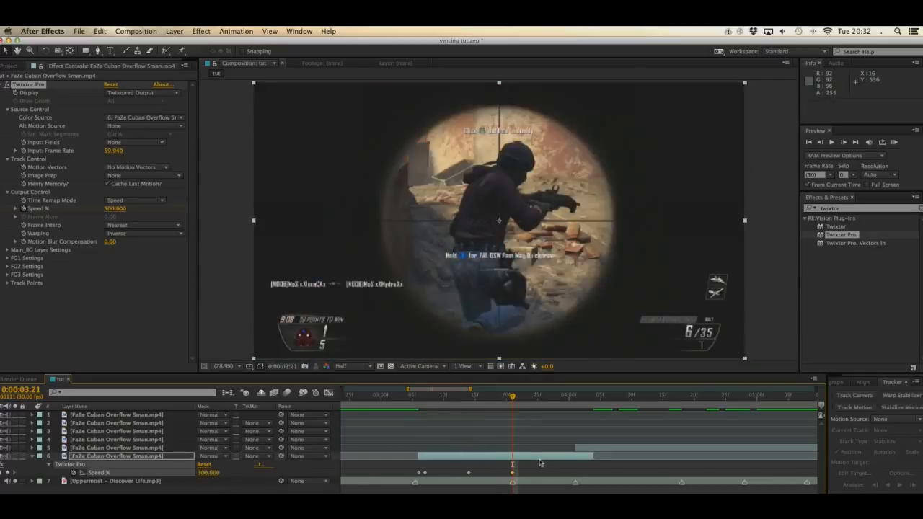
# Step: Show the first section's Speed % keyframes in the Graph Editor and apply Easy Ease to all of them
pyautogui.click(328, 394)
pyautogui.click(330, 396)
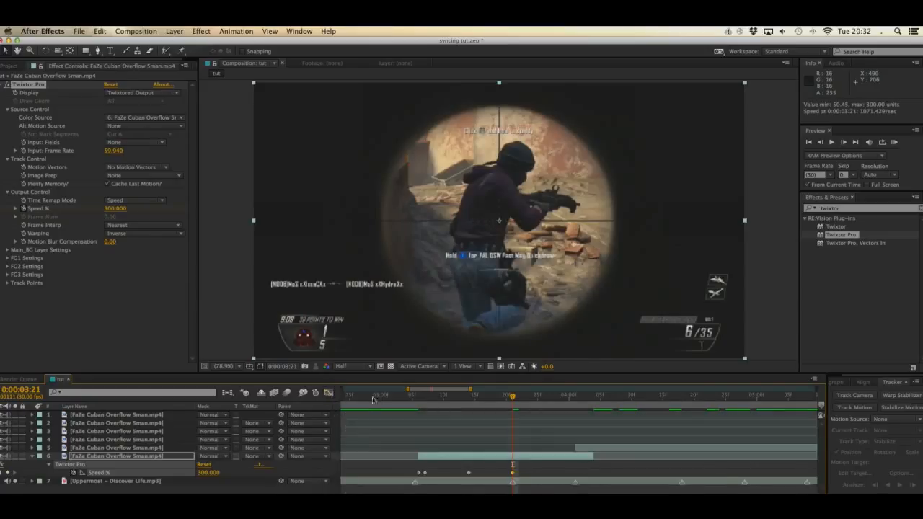
pyautogui.click(329, 394)
pyautogui.click(330, 395)
pyautogui.click(135, 473)
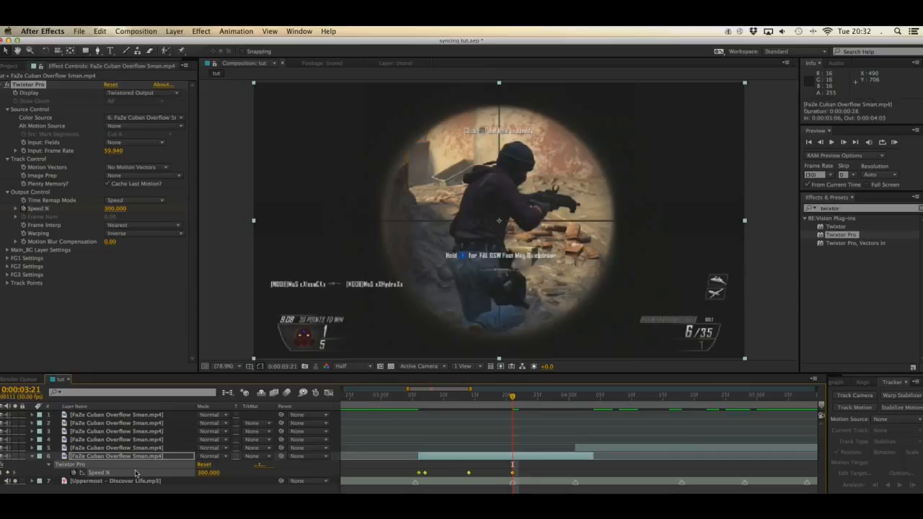
pyautogui.click(329, 395)
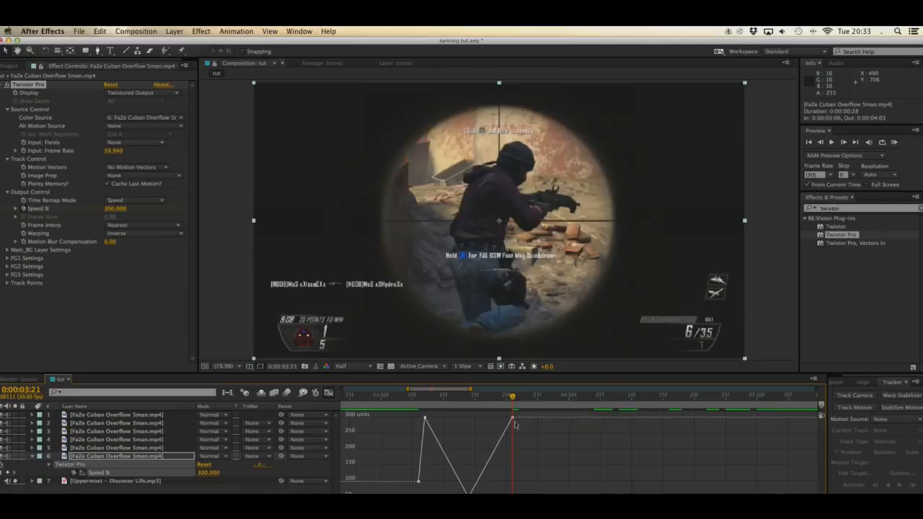
pyautogui.moveTo(526, 412); pyautogui.dragTo(422, 496)
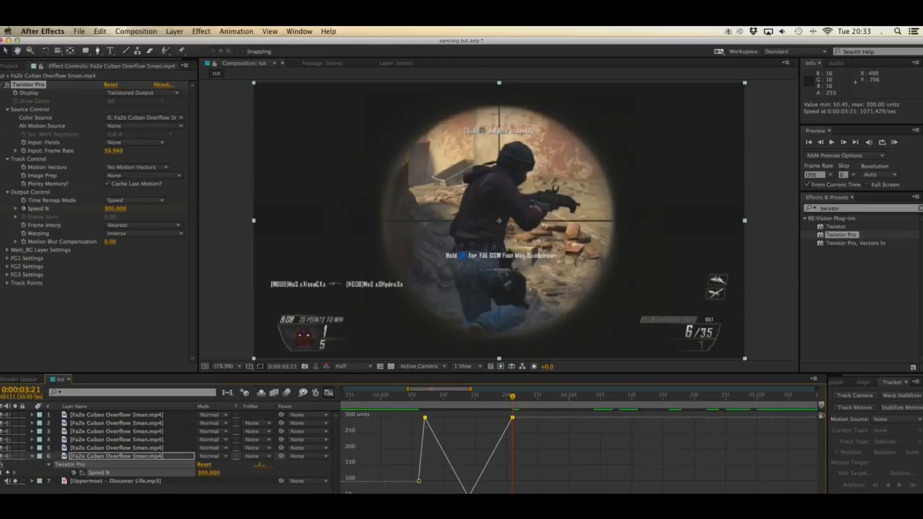
pyautogui.press('F9')
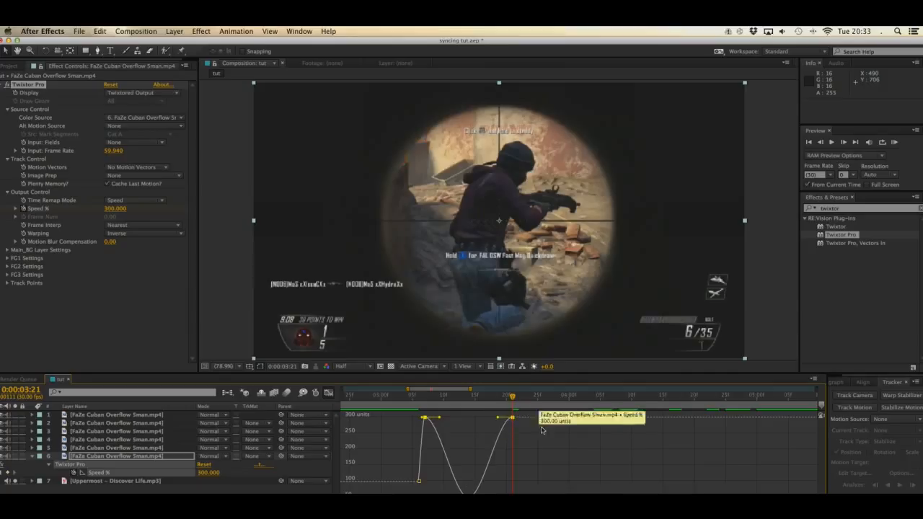
# Step: Shape the speed curve between the two 300 keyframes into a steep U by pulling their inner handles down
pyautogui.click(424, 417)
pyautogui.moveTo(438, 417); pyautogui.dragTo(427, 491)
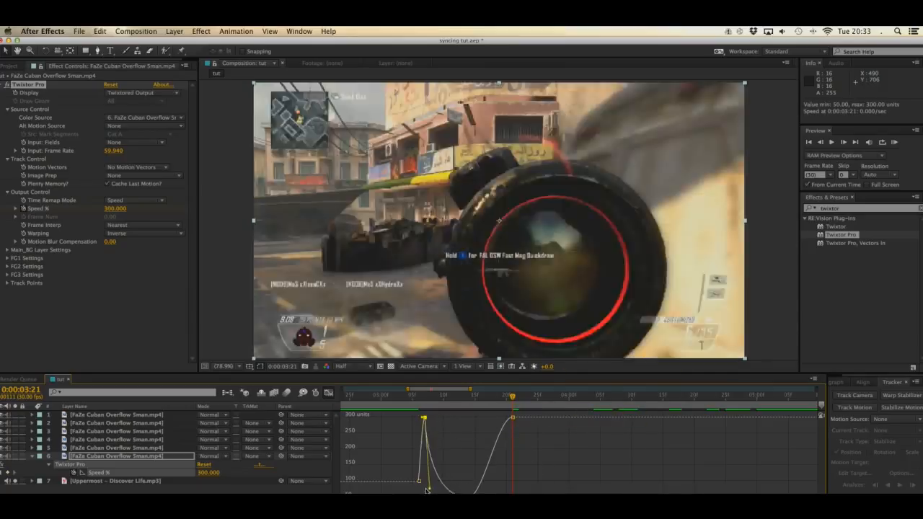
pyautogui.click(512, 417)
pyautogui.moveTo(498, 426); pyautogui.dragTo(519, 495)
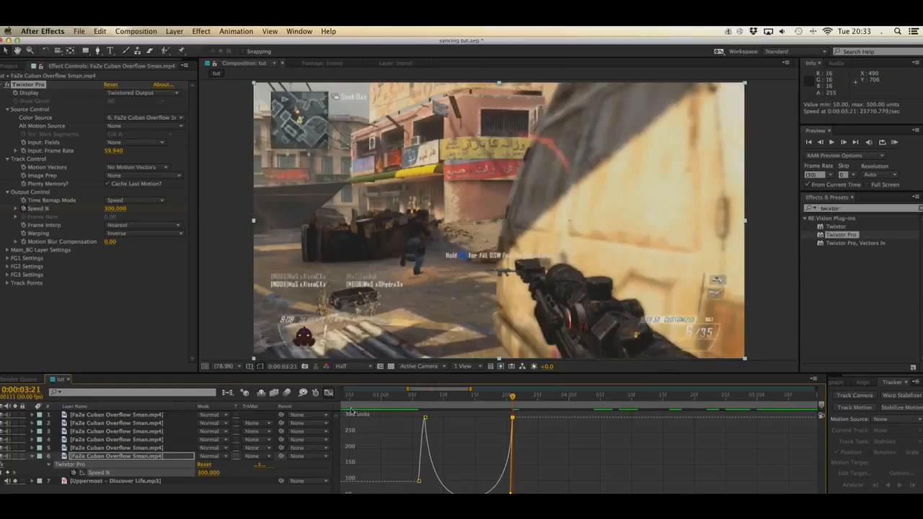
# Step: Copy the three eased Speed % keyframes of 300, 50 and 300, and close the Graph Editor
pyautogui.click(527, 414)
pyautogui.moveTo(517, 414); pyautogui.dragTo(421, 497)
pyautogui.press('super+c')
pyautogui.click(329, 393)
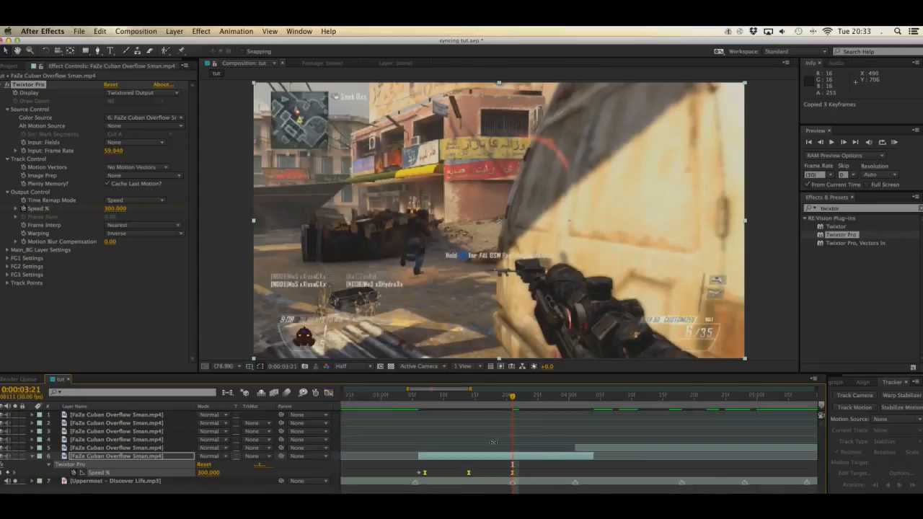
pyautogui.click(99, 31)
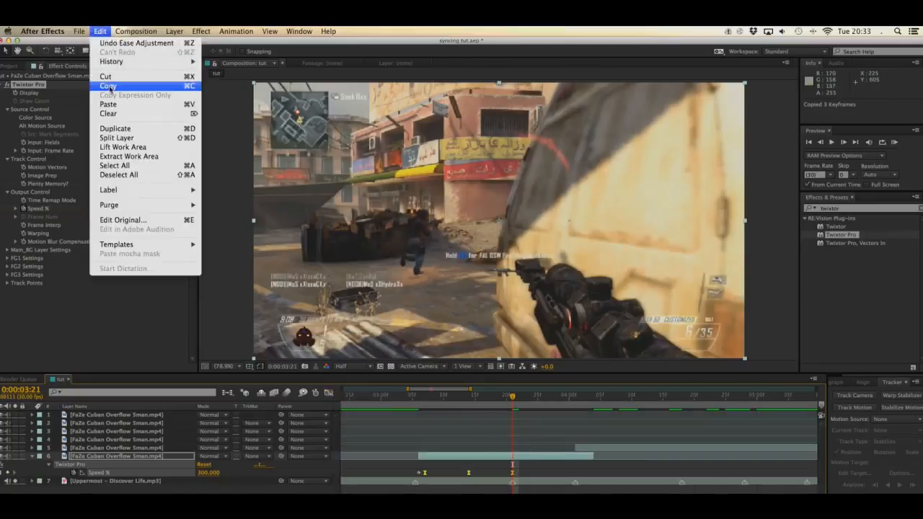
pyautogui.click(109, 86)
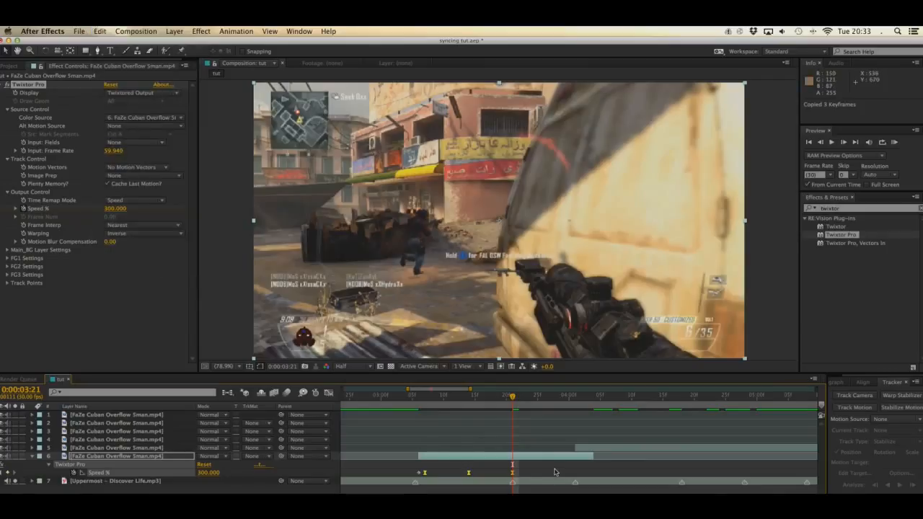
# Step: Paste the three Speed % keyframes at 0:00:03:22 and compress them proportionally to end at 0:00:04:00
pyautogui.press('pagedown')
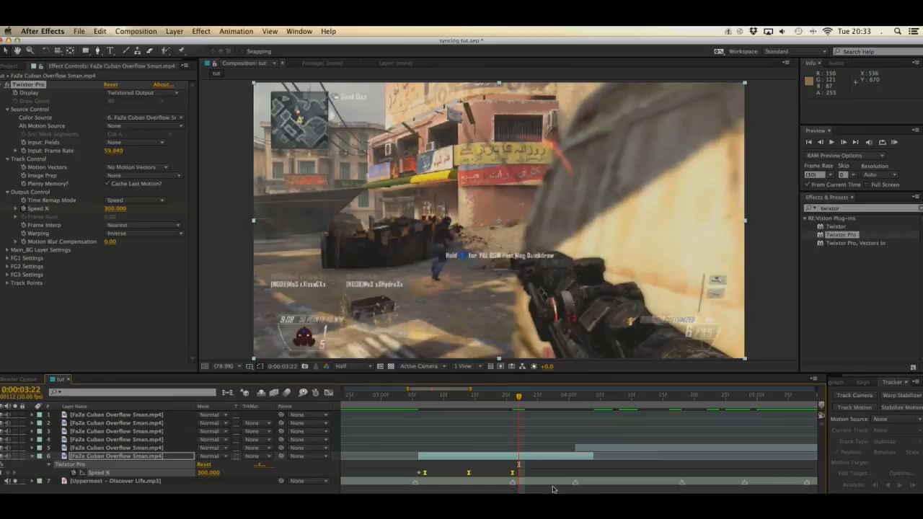
pyautogui.press('super+v')
pyautogui.moveTo(579, 484); pyautogui.dragTo(599, 481)
pyautogui.moveTo(600, 476); pyautogui.dragTo(568, 488)
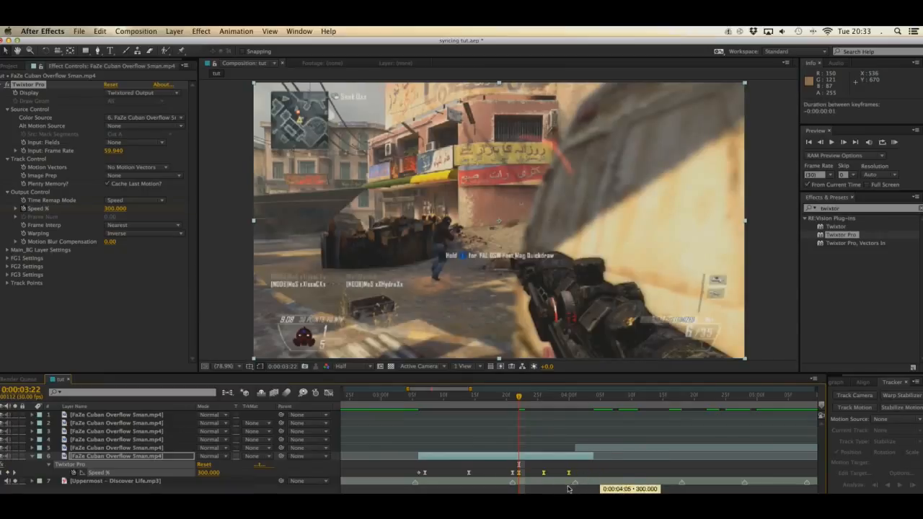
# Step: Check the first section's frames up to the last keyframe at 0:00:04:00 and save the project
pyautogui.click(524, 397)
pyautogui.moveTo(525, 397); pyautogui.dragTo(568, 406)
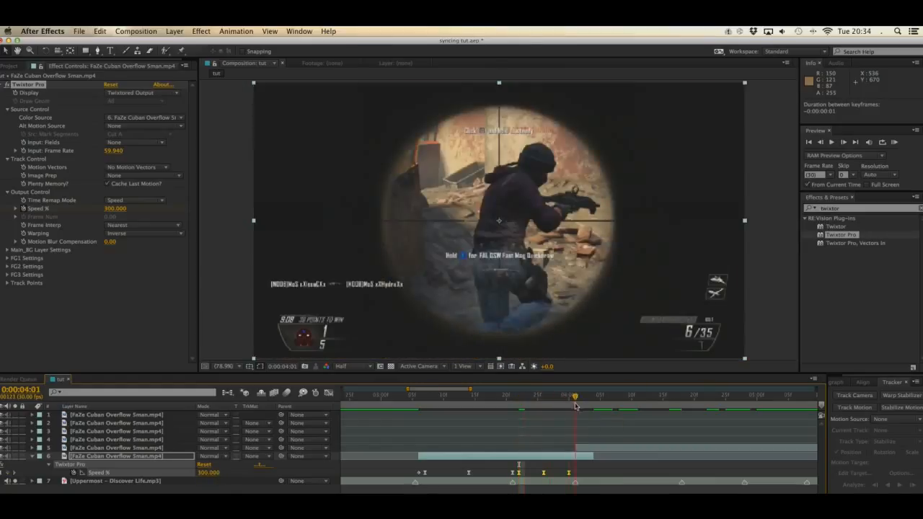
pyautogui.click(591, 473)
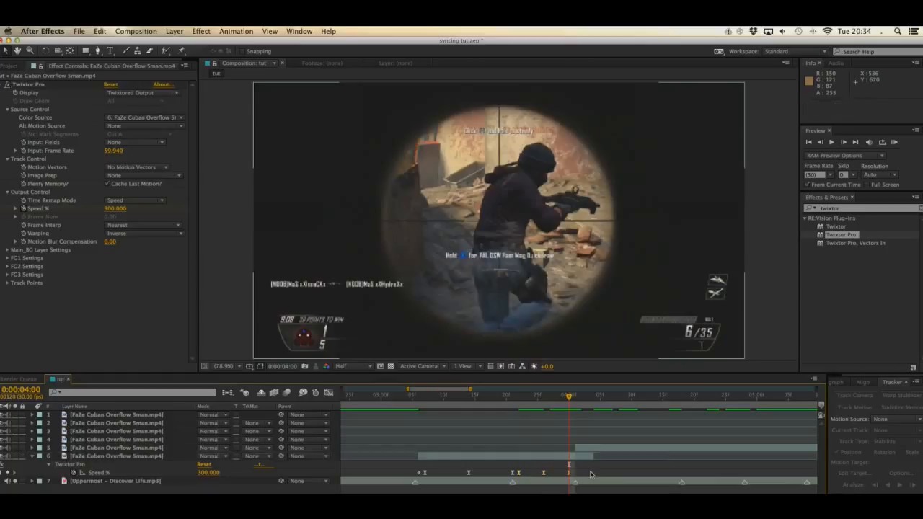
pyautogui.press('super+s')
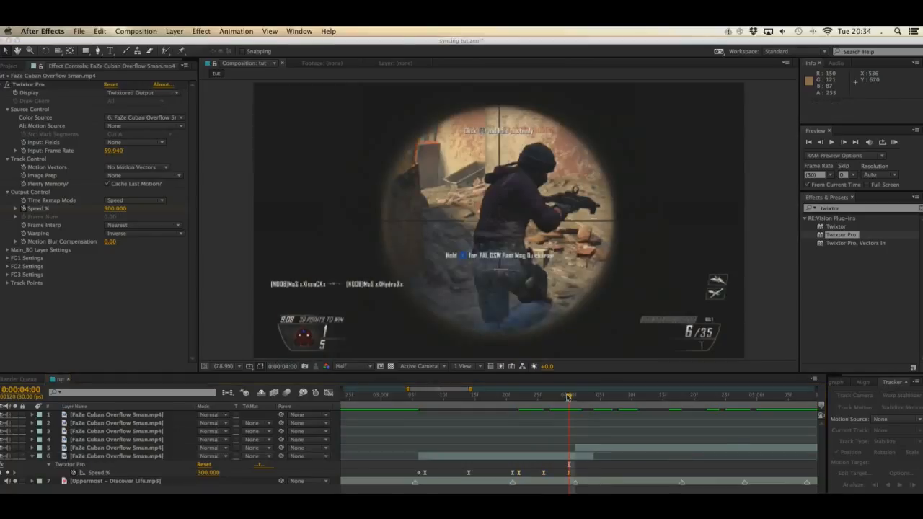
pyautogui.moveTo(568, 397)
pyautogui.mouseDown()
pyautogui.moveTo(580, 399)
pyautogui.moveTo(569, 397)
pyautogui.mouseUp()
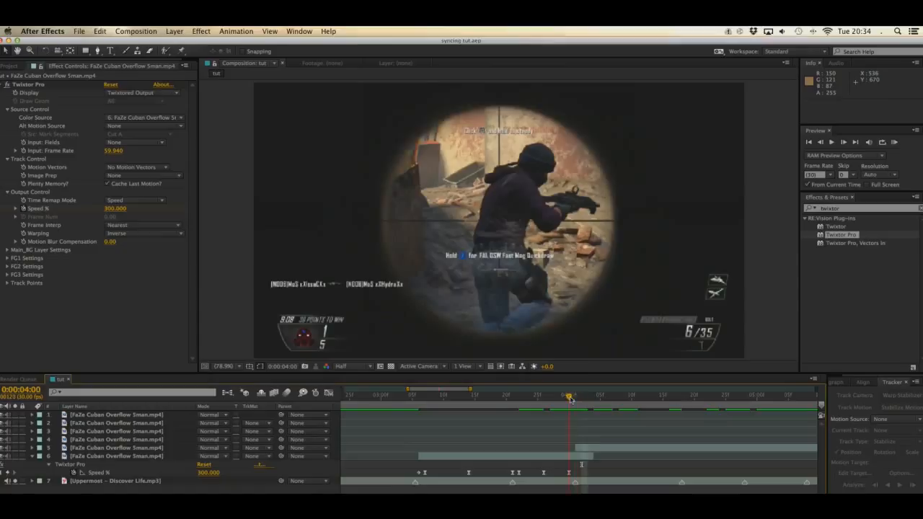
# Step: Slip the first section's footage 4 frames within its in and out points and check it up to 0:00:04:01
pyautogui.click(578, 459)
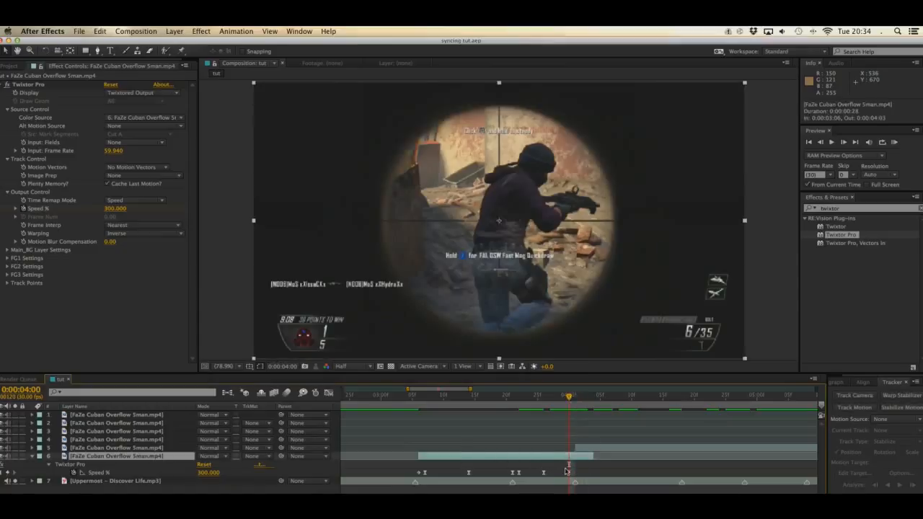
pyautogui.press('y')
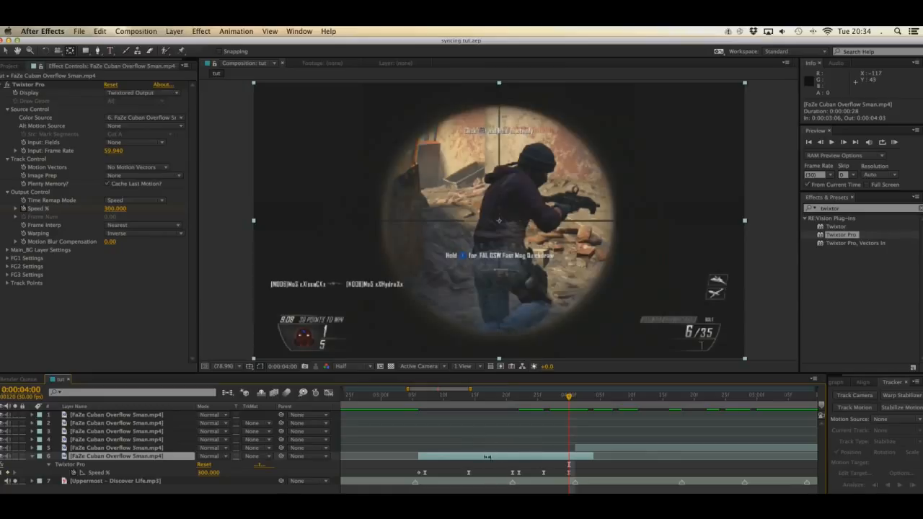
pyautogui.moveTo(486, 456); pyautogui.dragTo(501, 455)
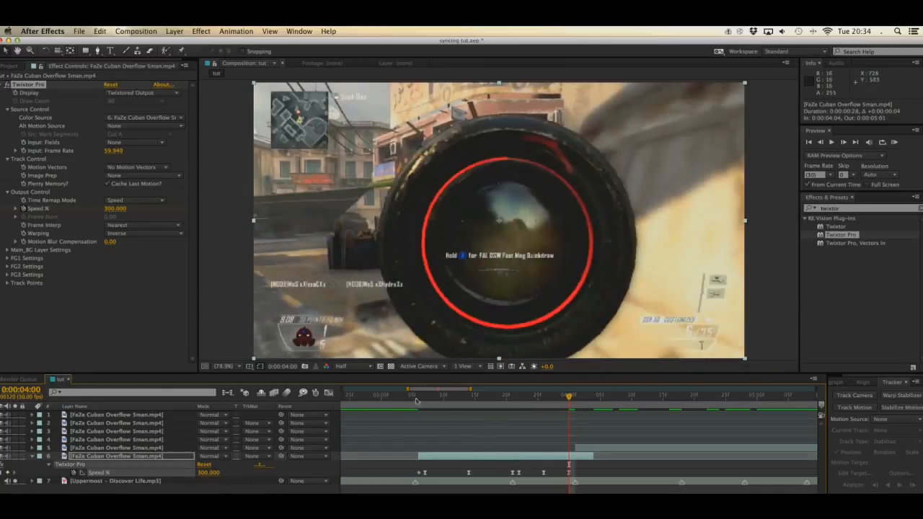
pyautogui.click(420, 397)
pyautogui.moveTo(423, 398); pyautogui.dragTo(574, 397)
# Step: Collapse the first section's properties, select the second section on layer 5 and save the project
pyautogui.click(32, 459)
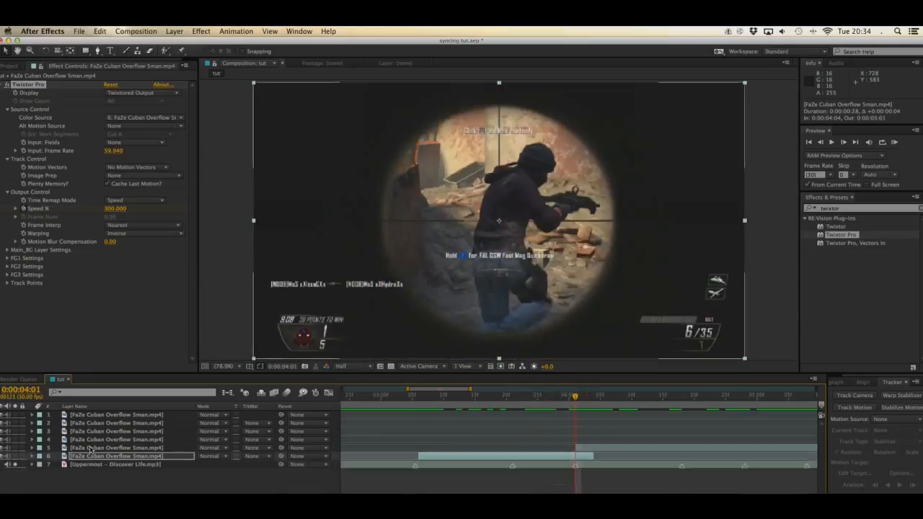
pyautogui.click(115, 448)
pyautogui.press('super+s')
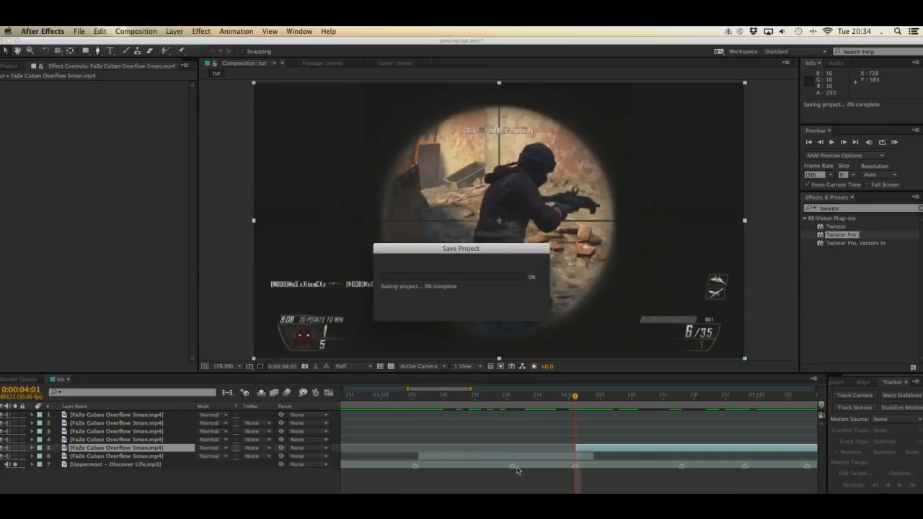
# Step: Apply Twixtor Pro to the second section with input frame rate 59.940, No Motion Vectors and Nearest, and keyframe Speed % at 100 at 0:00:04:01
pyautogui.hscroll(5, 580, 447)
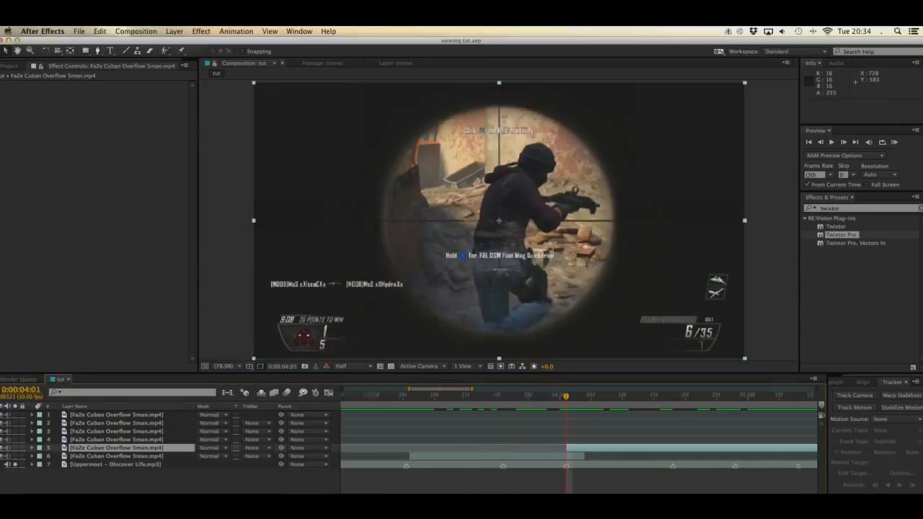
pyautogui.press('-')
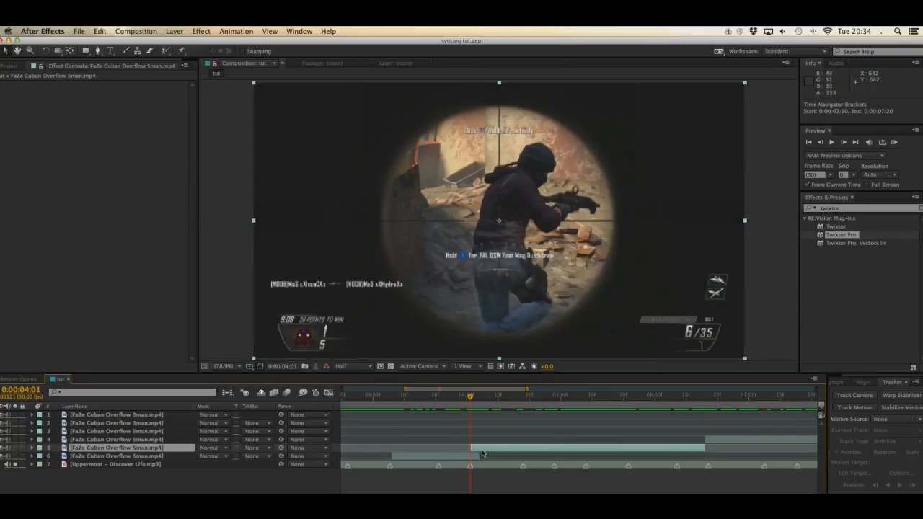
pyautogui.doubleClick(839, 235)
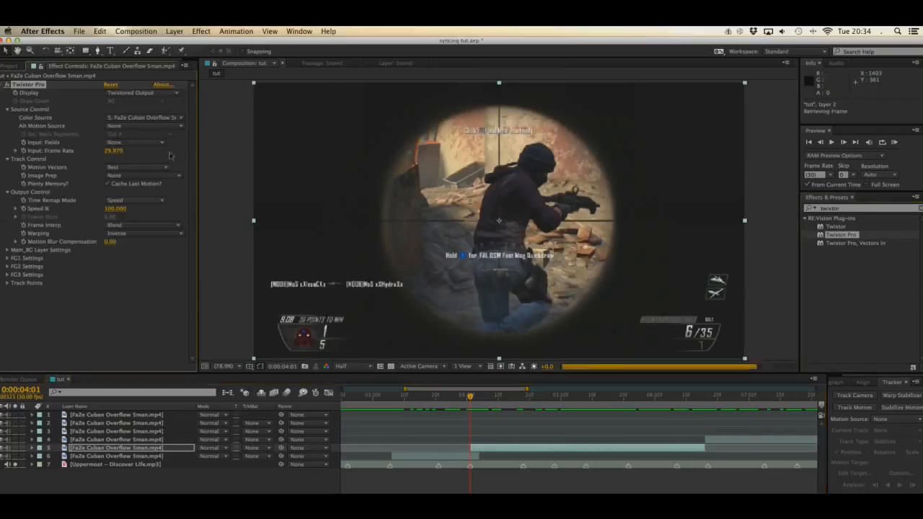
pyautogui.click(116, 152)
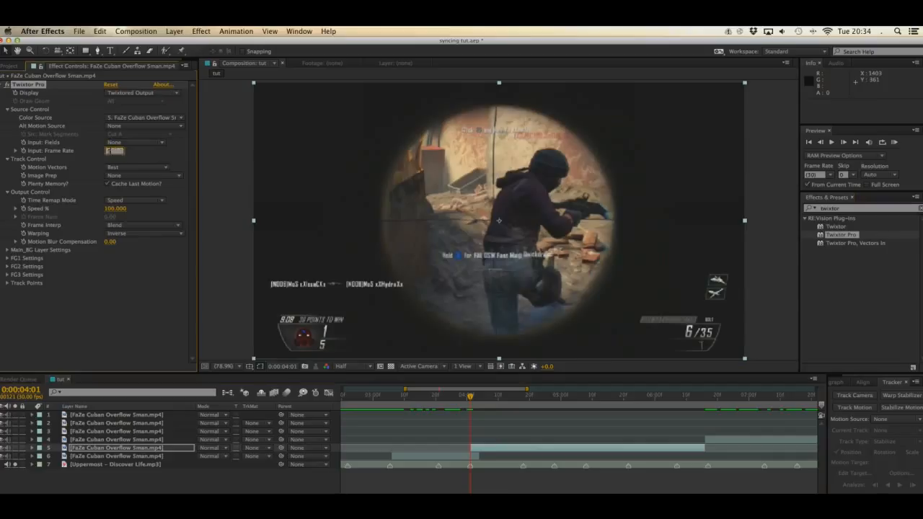
pyautogui.press('Return')
pyautogui.click(144, 167)
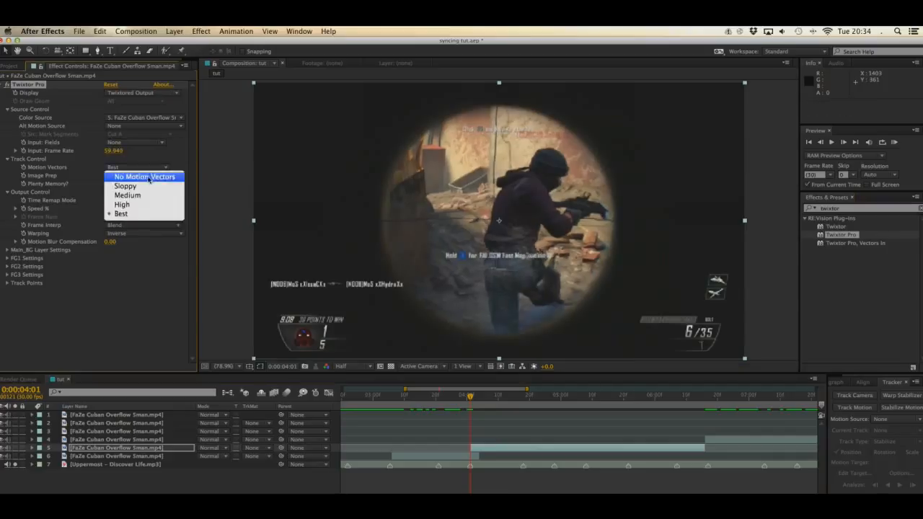
pyautogui.click(150, 180)
pyautogui.click(153, 226)
pyautogui.click(154, 236)
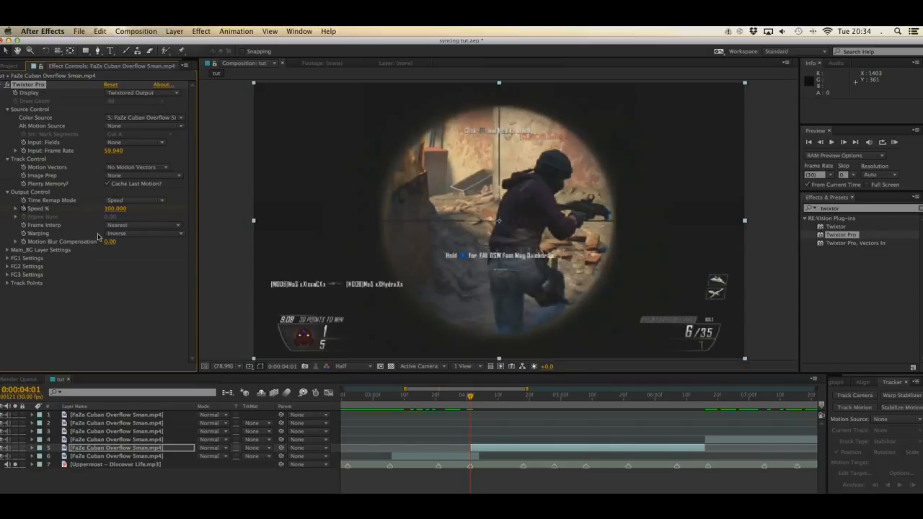
# Step: Paste the copied Speed % keyframes at 0:00:04:02, stretch them to end at 0:00:04:17 and check the frames up to the 0:00:04:18 beat marker
pyautogui.press('pagedown')
pyautogui.press('super+v')
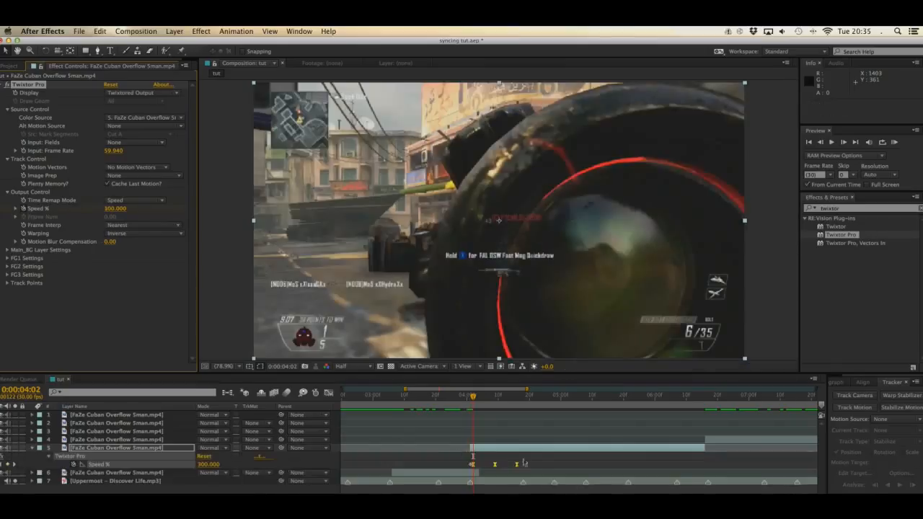
pyautogui.moveTo(517, 465); pyautogui.dragTo(520, 466)
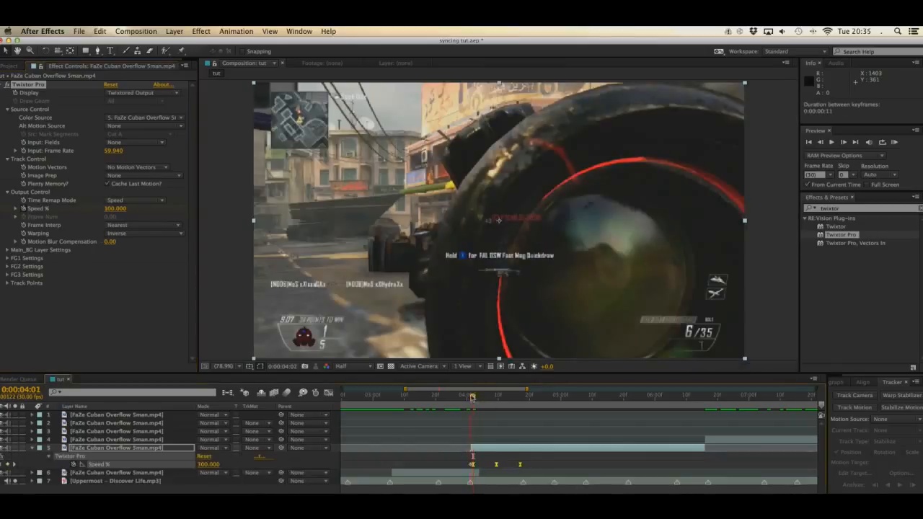
pyautogui.moveTo(473, 397); pyautogui.dragTo(476, 396)
pyautogui.press('pagedown')
pyautogui.press('pagedown')
pyautogui.press('pagedown')
pyautogui.press('pagedown')
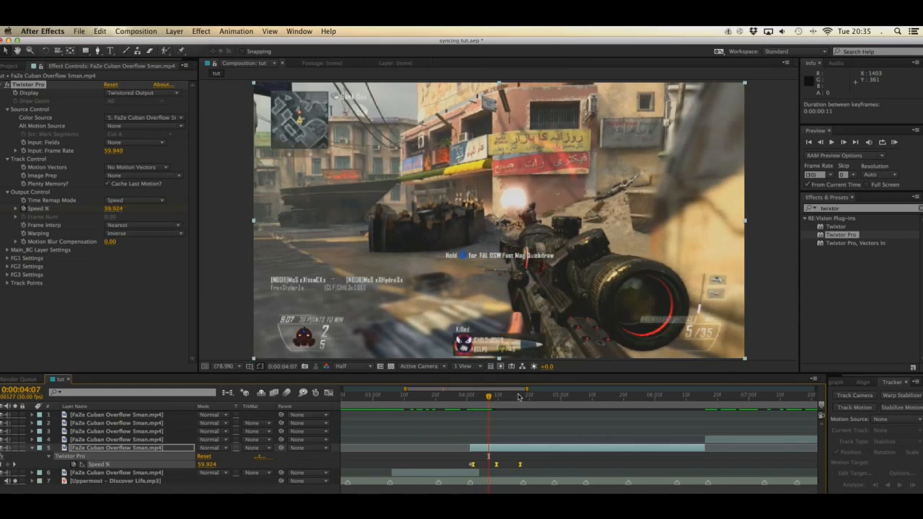
pyautogui.moveTo(519, 398); pyautogui.dragTo(524, 399)
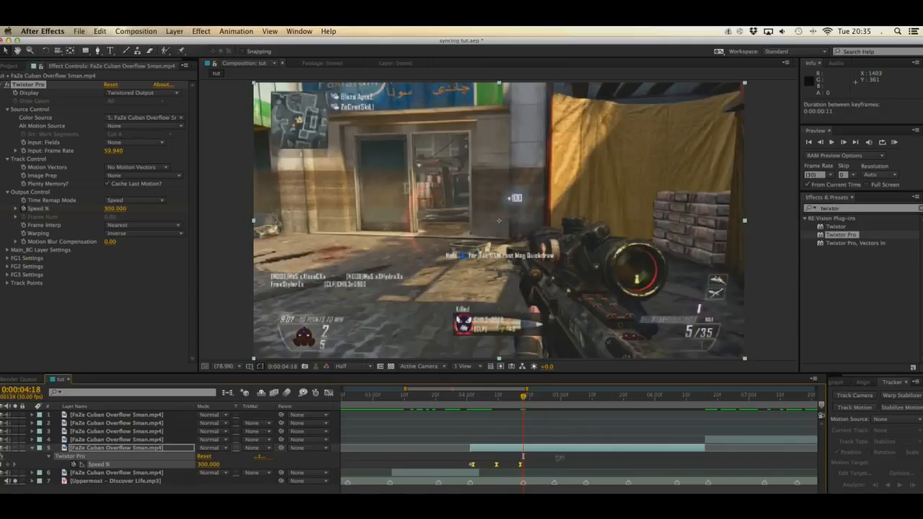
# Step: Paste the Speed % keyframes at 0:00:04:18, adjust them to end at 0:00:04:28 and move on to 0:00:04:29
pyautogui.press('super+v')
pyautogui.moveTo(571, 466); pyautogui.dragTo(554, 487)
pyautogui.moveTo(554, 398); pyautogui.dragTo(557, 397)
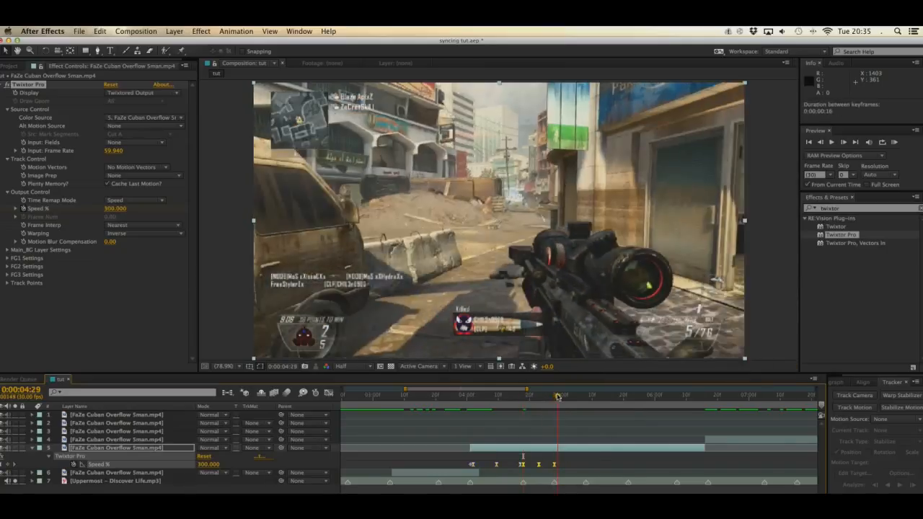
# Step: Copy the Speed % ramp, paste it at 0:00:04:29 and compress it to end at 0:00:05:07, just before the next beat marker
pyautogui.press('super+c')
pyautogui.press('super+v')
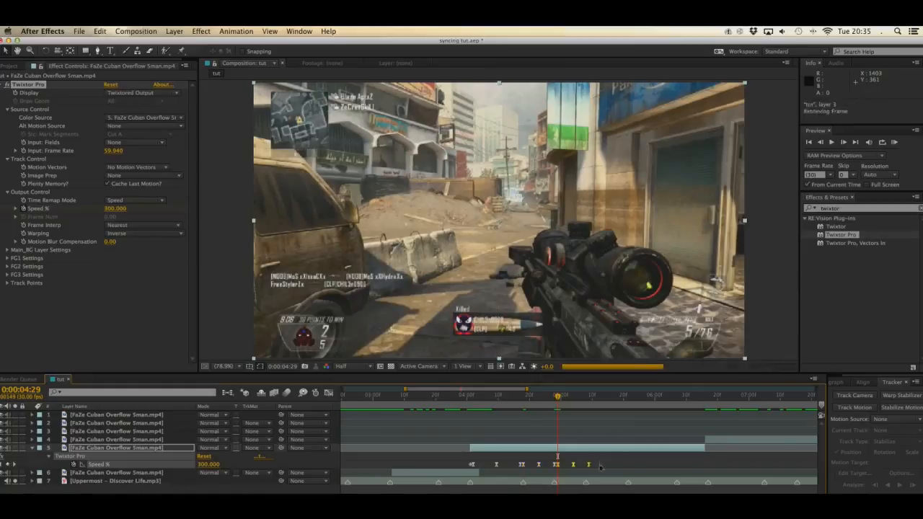
pyautogui.click(590, 466)
pyautogui.moveTo(590, 469); pyautogui.dragTo(584, 480)
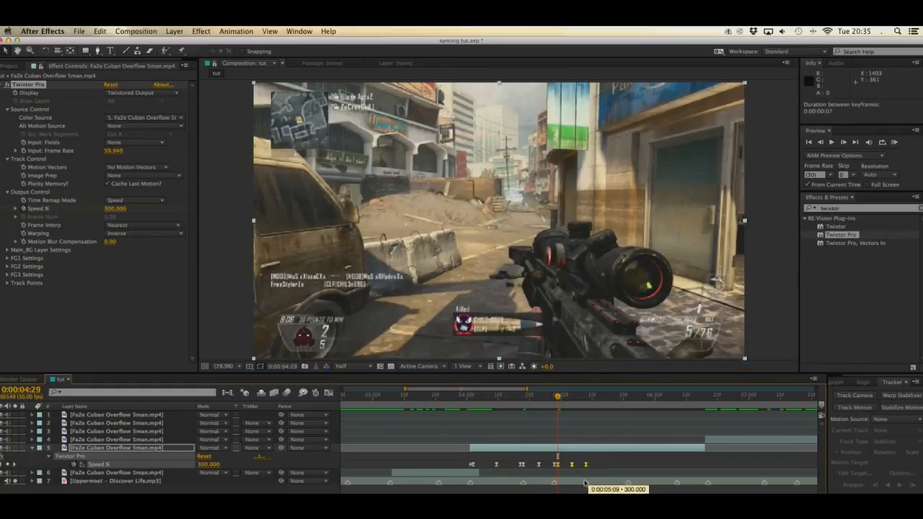
pyautogui.click(585, 396)
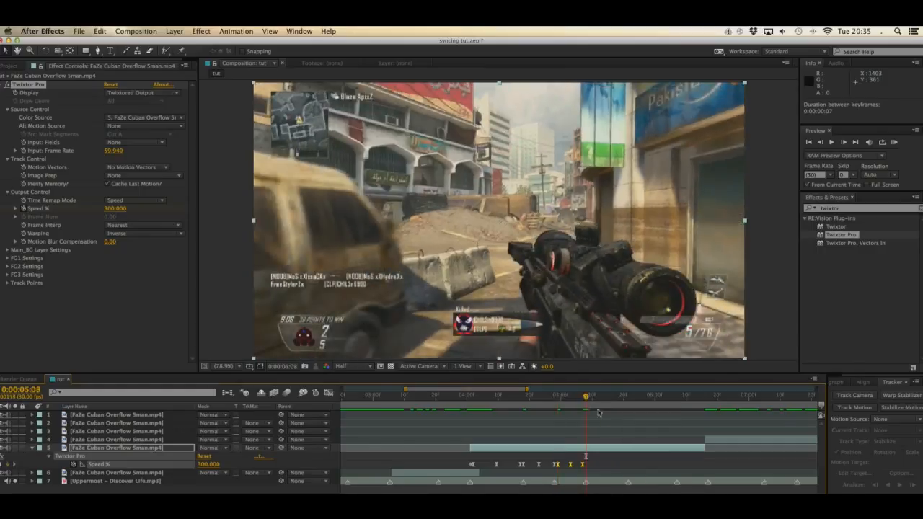
# Step: Paste the Speed % ramp at 0:00:05:08 and stretch it to end at 0:00:05:21
pyautogui.press('super+v')
pyautogui.moveTo(621, 467); pyautogui.dragTo(626, 486)
pyautogui.click(626, 396)
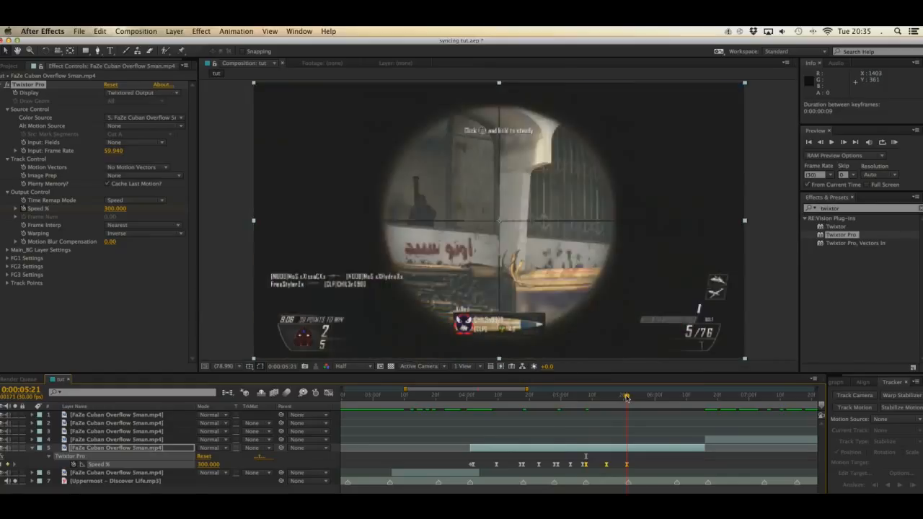
# Step: Paste the Speed % ramp at 0:00:05:22 and stretch it to end at 0:00:06:06
pyautogui.press('super+v')
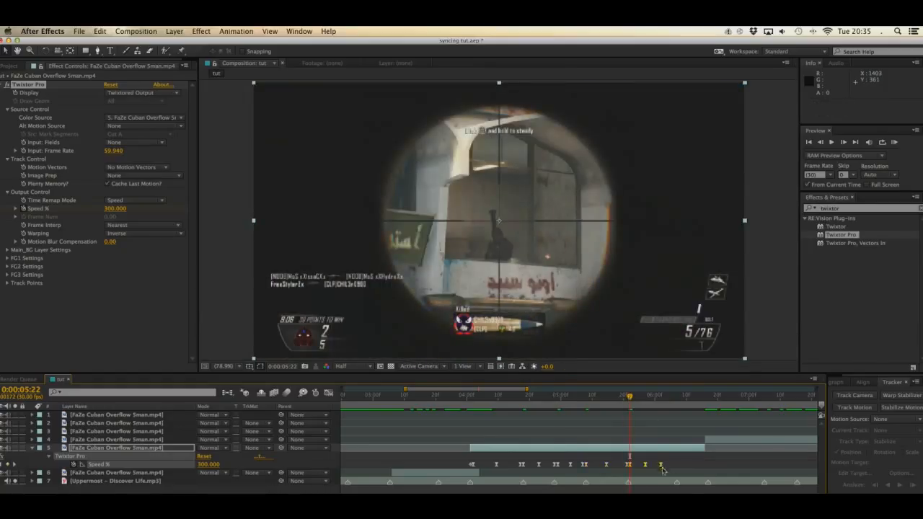
pyautogui.moveTo(663, 467); pyautogui.dragTo(678, 490)
pyautogui.click(674, 396)
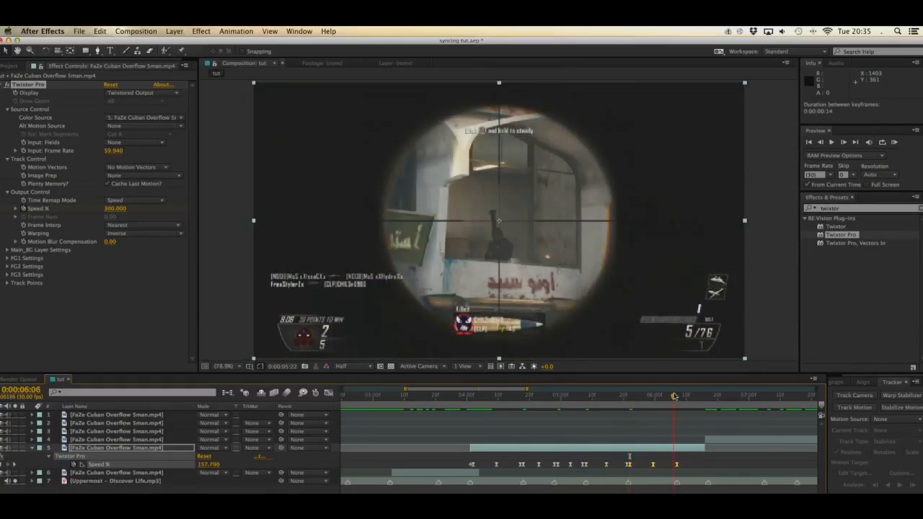
pyautogui.moveTo(676, 460); pyautogui.dragTo(674, 469)
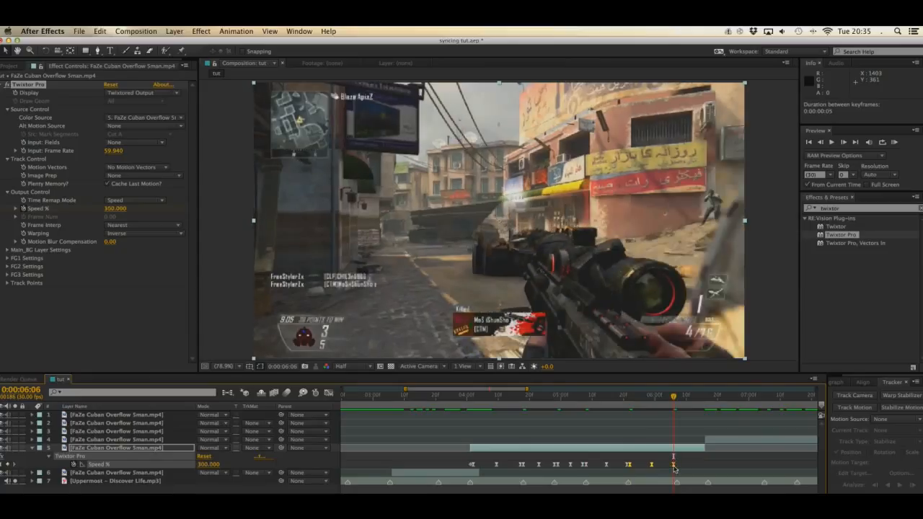
# Step: Paste the Speed % ramp at 0:00:06:07, compress it to end at 0:00:06:15 and check the frames up to the section's end
pyautogui.press('pagedown')
pyautogui.press('super+v')
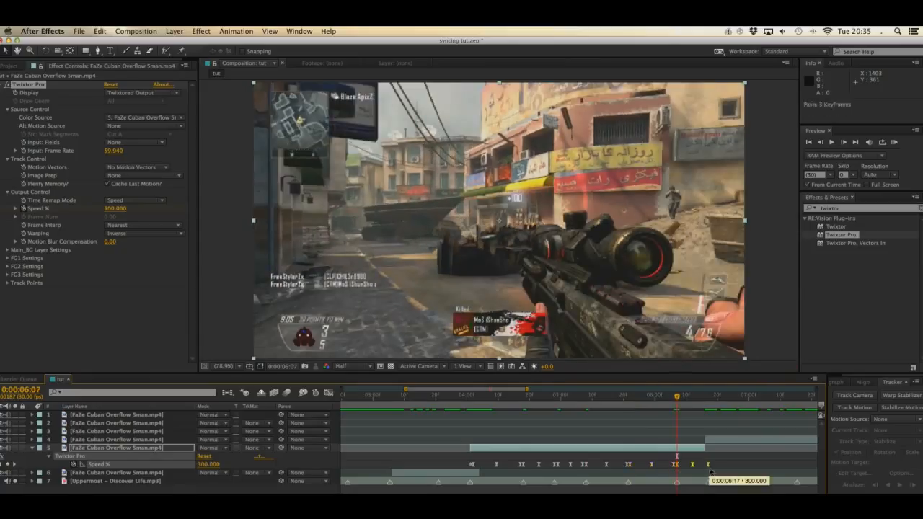
pyautogui.moveTo(708, 468); pyautogui.dragTo(701, 466)
pyautogui.moveTo(676, 397); pyautogui.dragTo(703, 405)
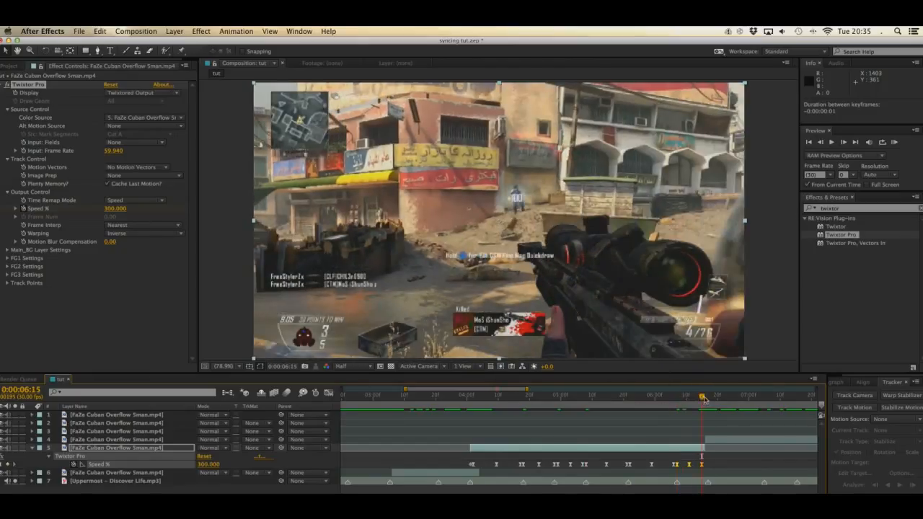
pyautogui.click(705, 397)
pyautogui.click(703, 397)
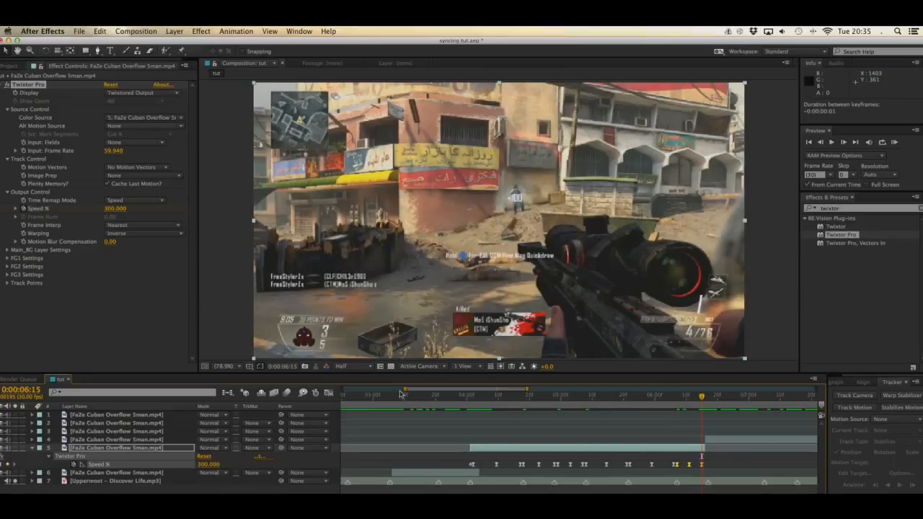
# Step: Select the second section's Speed % ramp keyframes in the Graph Editor and lower their peaks together to about 204.5
pyautogui.click(330, 393)
pyautogui.doubleClick(715, 416)
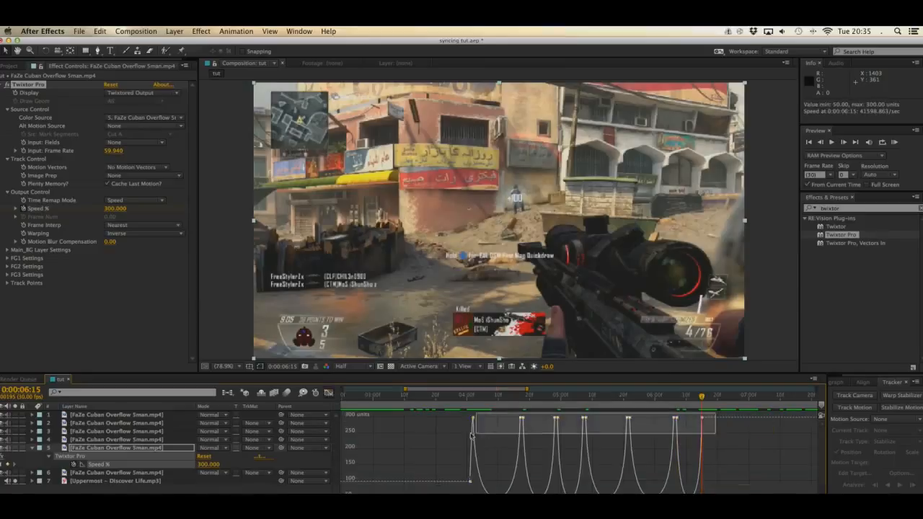
pyautogui.click(700, 453)
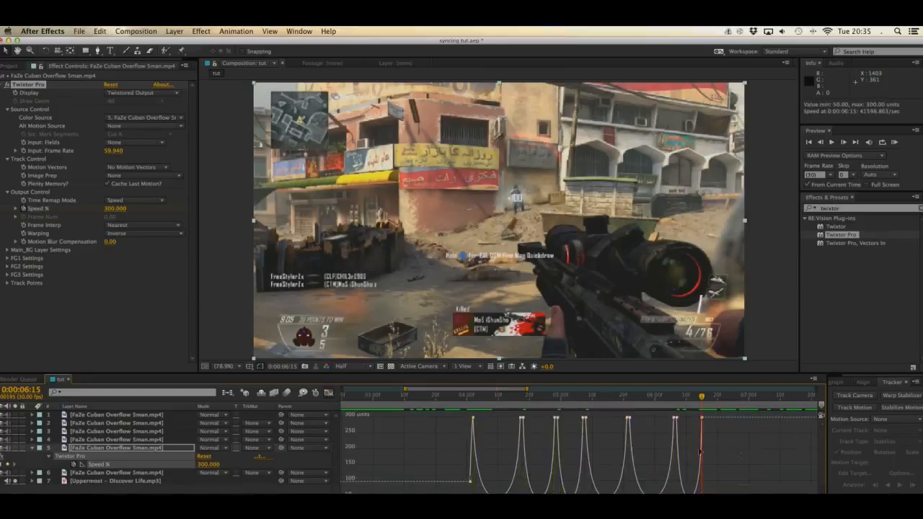
pyautogui.click(329, 393)
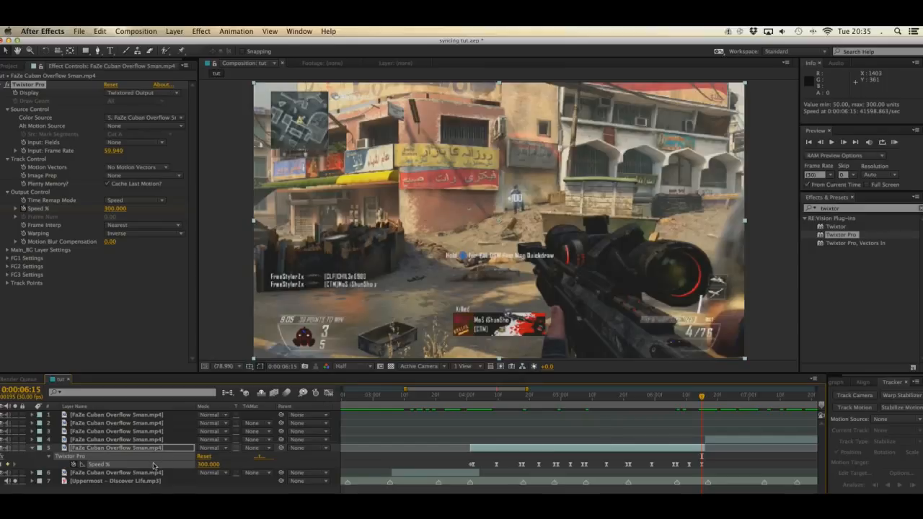
pyautogui.click(330, 393)
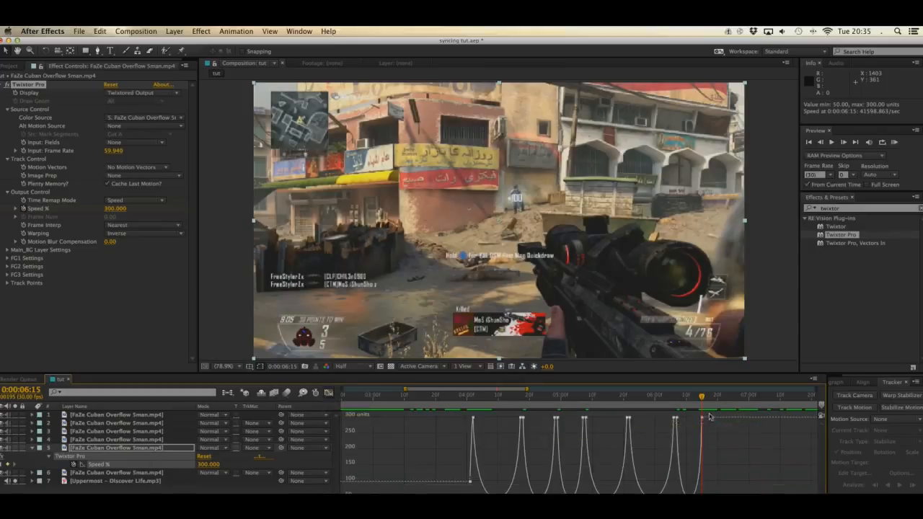
pyautogui.moveTo(710, 426); pyautogui.dragTo(411, 465)
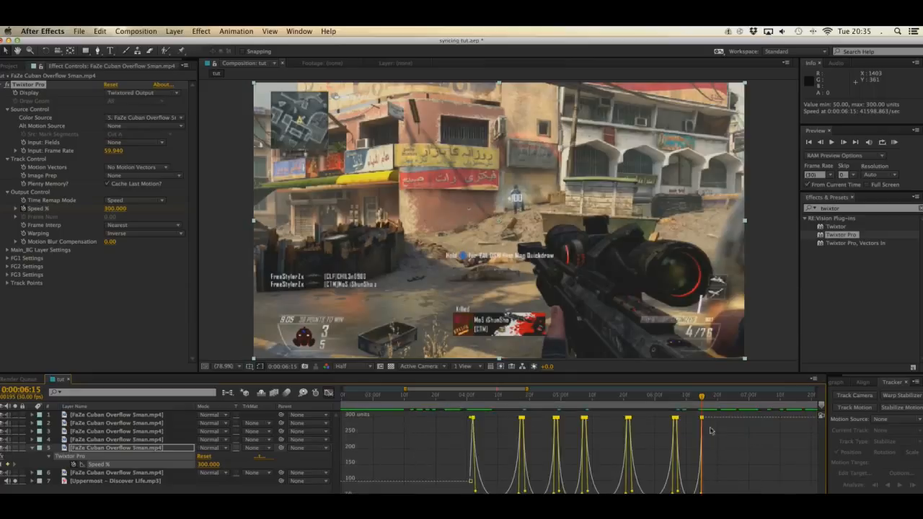
pyautogui.moveTo(702, 419)
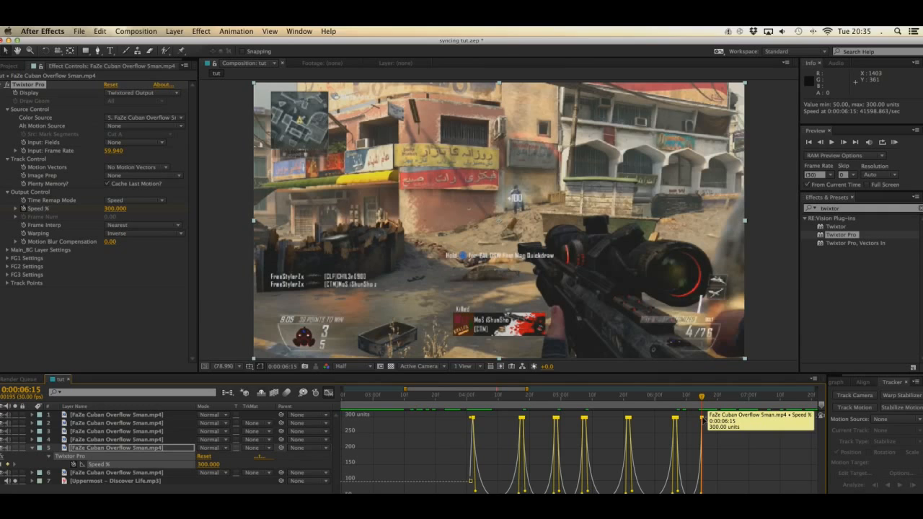
pyautogui.moveTo(703, 419); pyautogui.dragTo(703, 452)
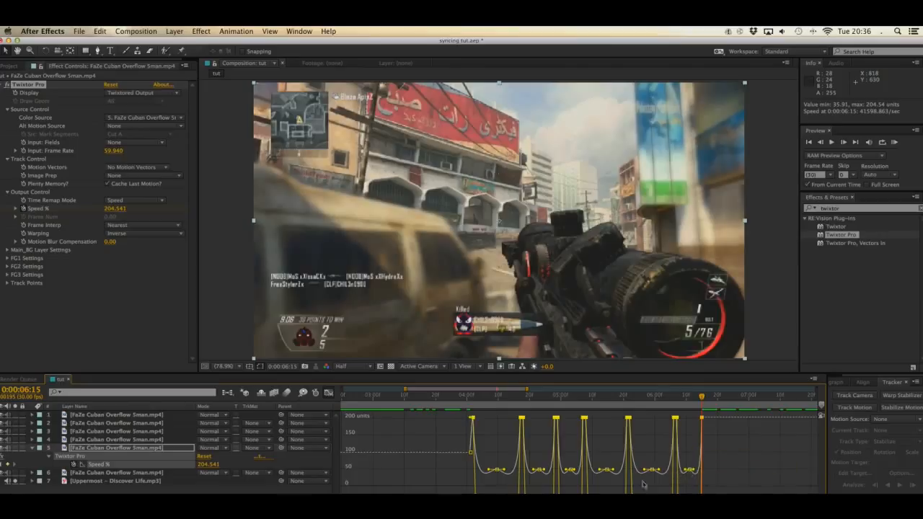
# Step: Shorten the vertical ease handles of the selected Speed % peaks so the curve dips to about 43
pyautogui.scroll(2, 637, 493)
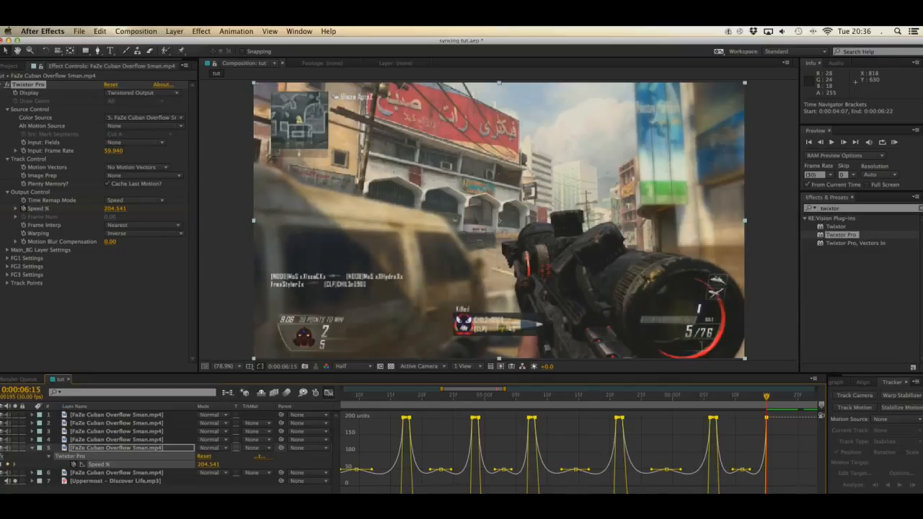
pyautogui.hscroll(-5, 583, 454)
pyautogui.hscroll(5, 580, 454)
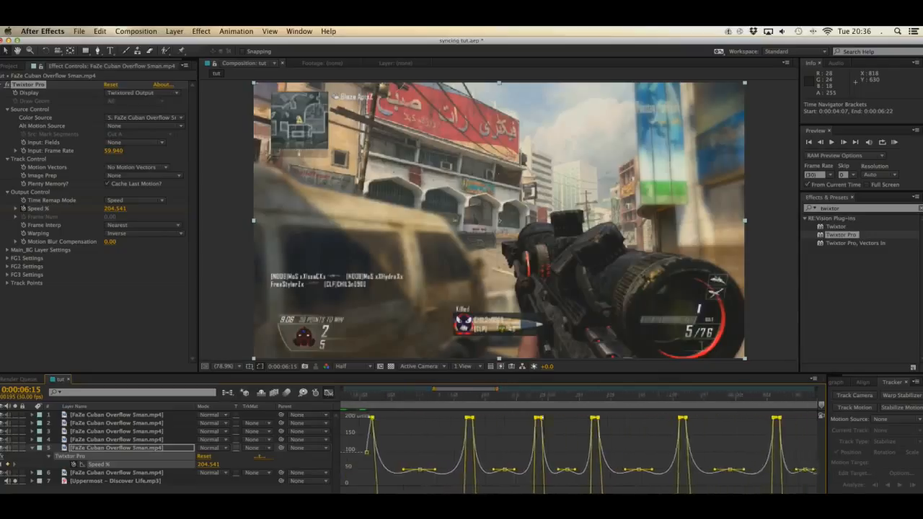
pyautogui.scroll(-2, 580, 491)
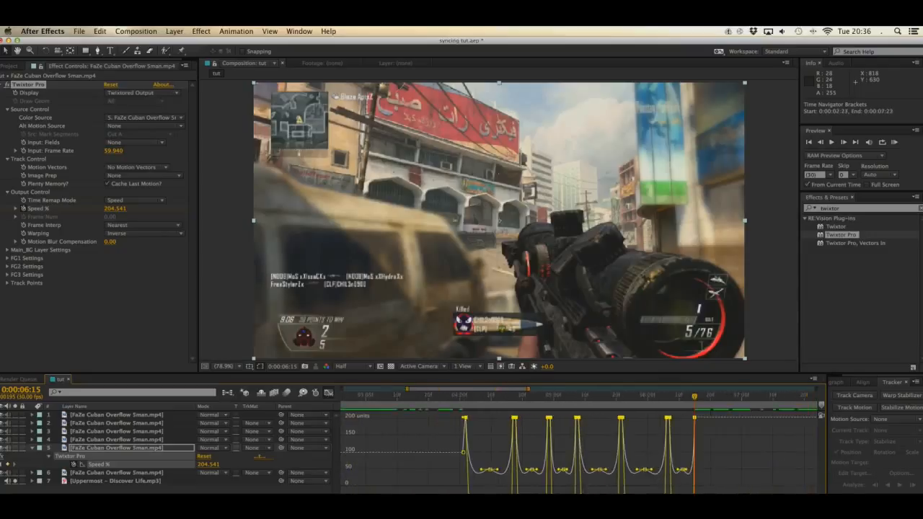
pyautogui.moveTo(694, 493); pyautogui.dragTo(694, 490)
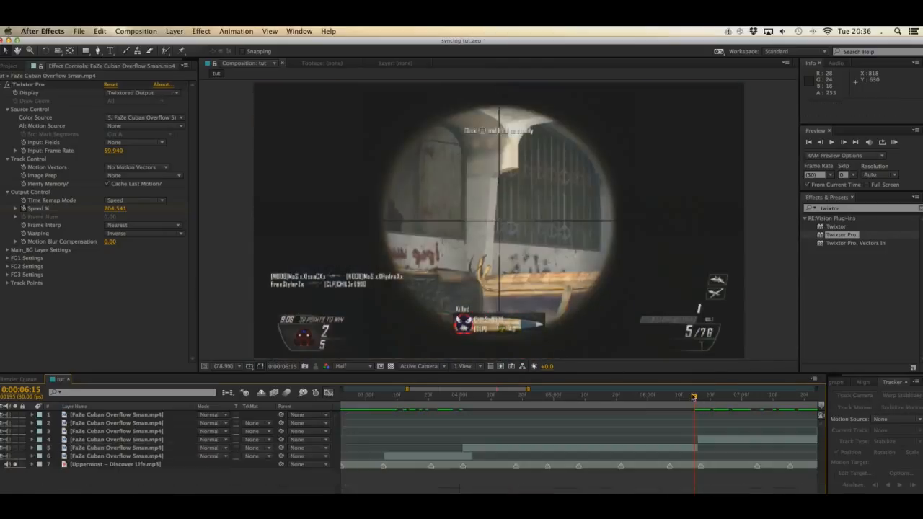
pyautogui.moveTo(696, 397)
pyautogui.mouseDown()
pyautogui.moveTo(671, 405)
pyautogui.moveTo(694, 410)
pyautogui.mouseUp()
# Step: Shorten the second section's Speed % ease handles further, to a curve minimum of about 48.66, and check the frames up to 0:00:06:15
pyautogui.click(675, 447)
pyautogui.press('u')
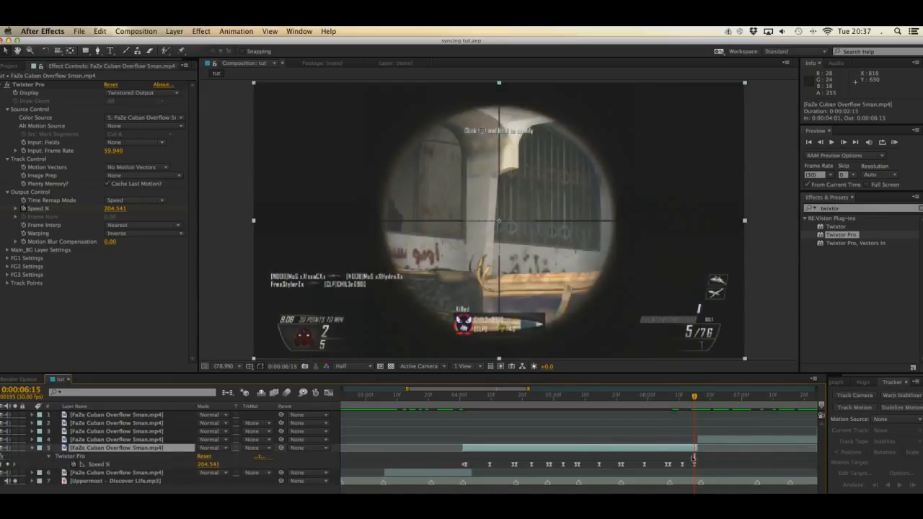
pyautogui.moveTo(691, 395); pyautogui.dragTo(681, 395)
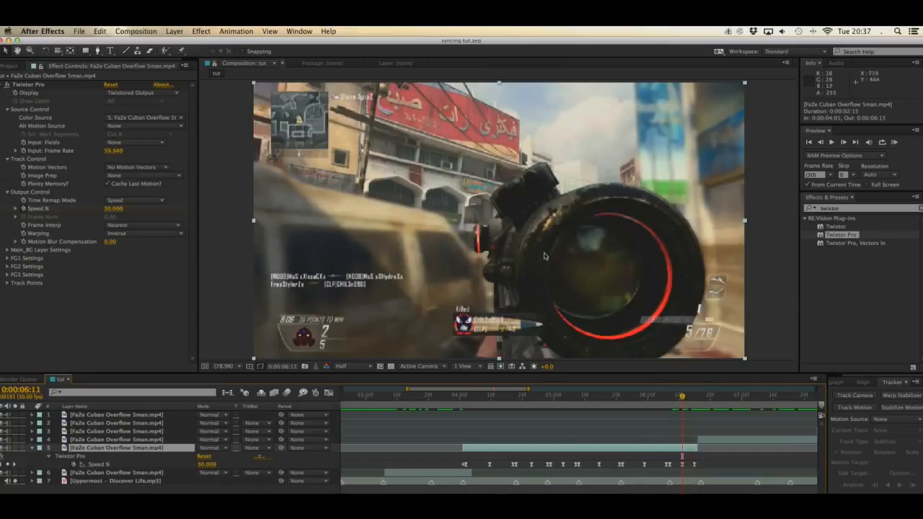
pyautogui.moveTo(682, 397); pyautogui.dragTo(693, 396)
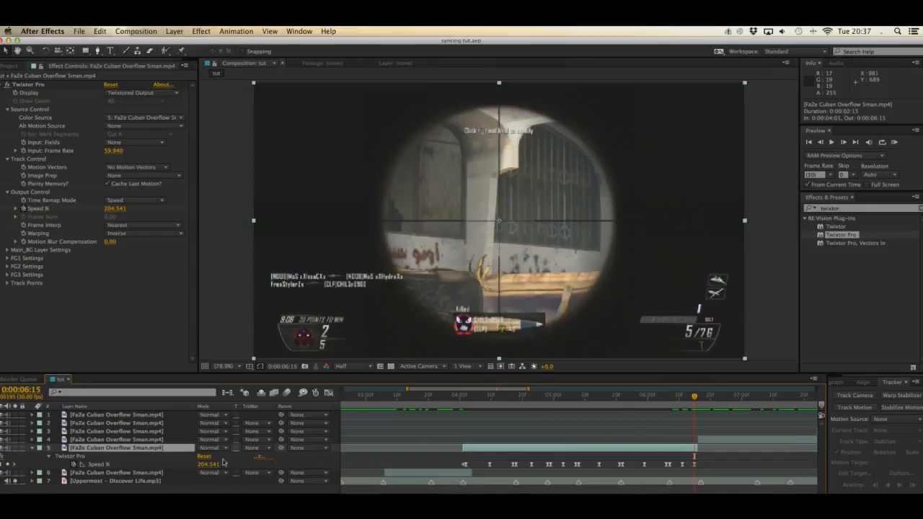
pyautogui.click(120, 464)
pyautogui.click(328, 393)
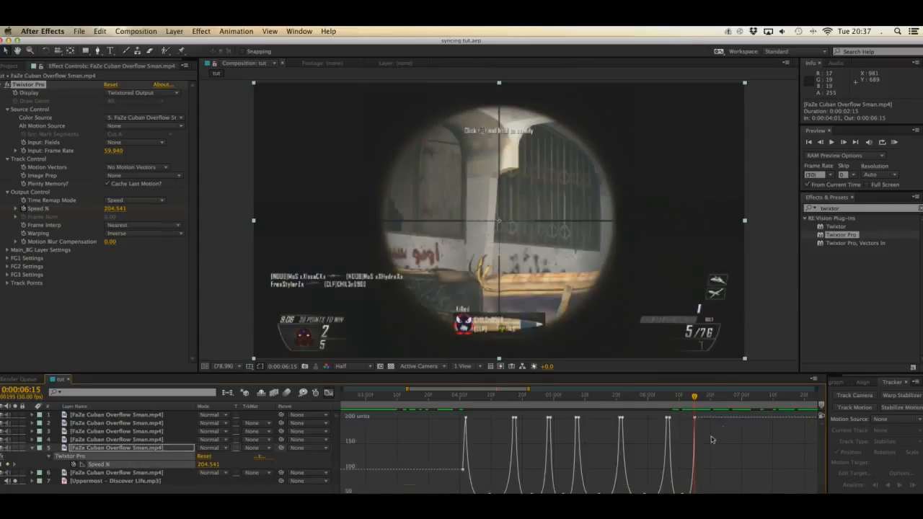
pyautogui.moveTo(706, 414); pyautogui.dragTo(427, 454)
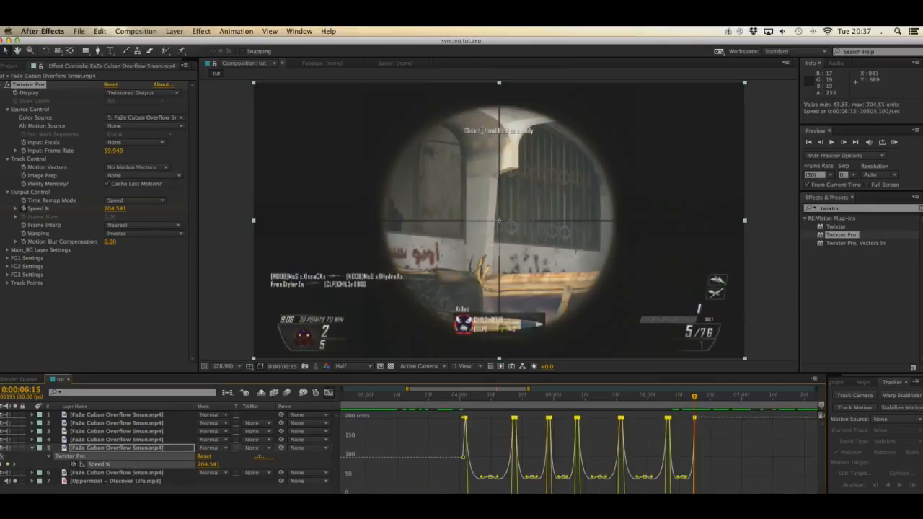
pyautogui.moveTo(694, 495); pyautogui.dragTo(671, 491)
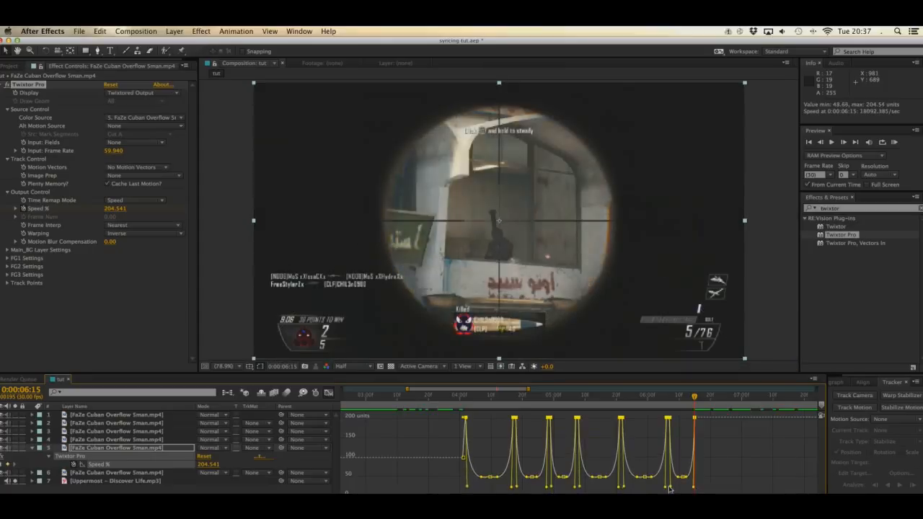
pyautogui.click(329, 393)
pyautogui.click(660, 397)
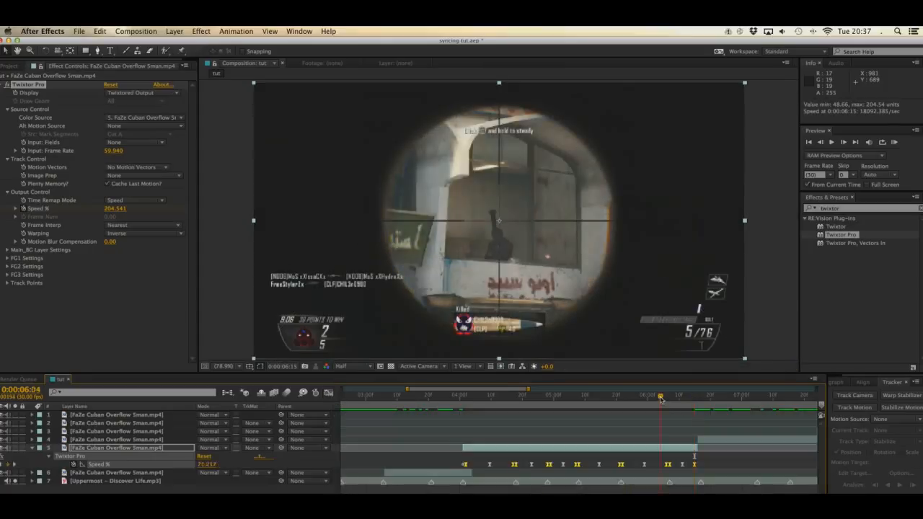
pyautogui.moveTo(660, 397); pyautogui.dragTo(695, 411)
# Step: Lower the second section's Speed % peaks together to about 192.57 and check the frames near the section's end
pyautogui.click(328, 393)
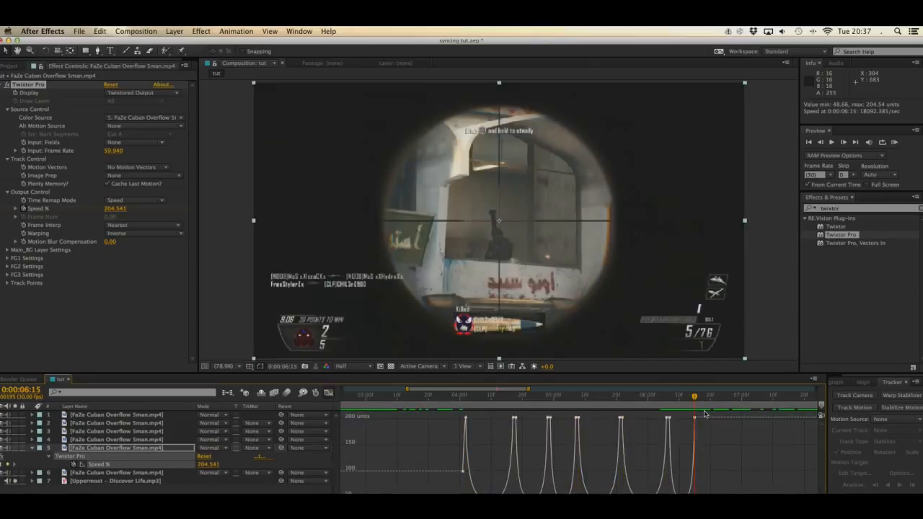
pyautogui.moveTo(455, 428); pyautogui.dragTo(455, 427)
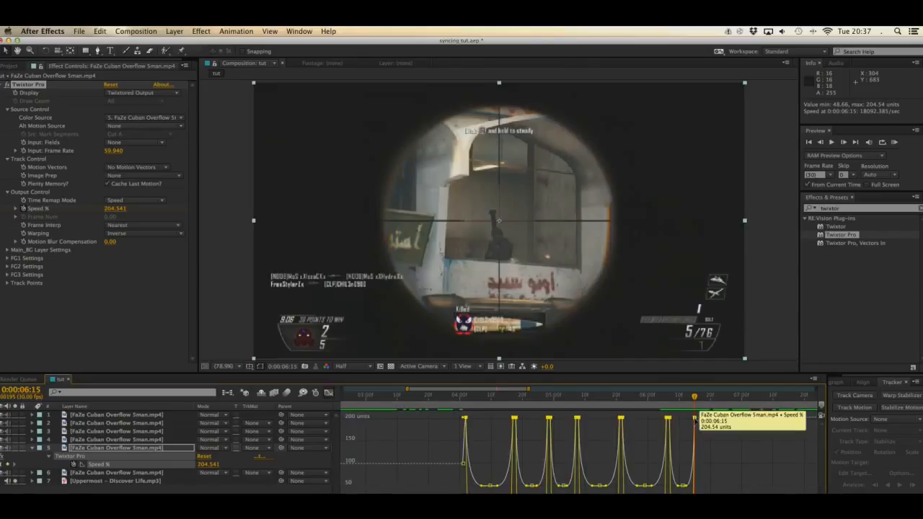
pyautogui.moveTo(694, 422); pyautogui.dragTo(695, 425)
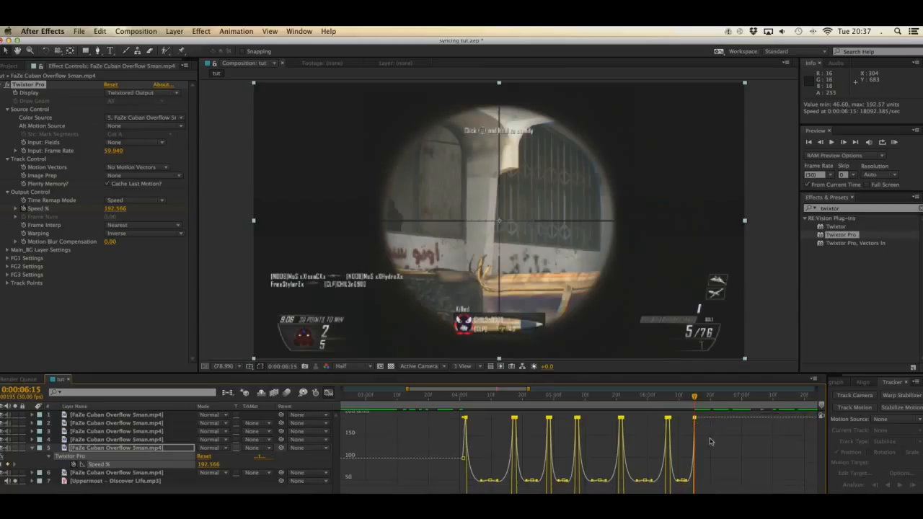
pyautogui.click(711, 440)
pyautogui.click(670, 398)
pyautogui.moveTo(670, 397)
pyautogui.mouseDown()
pyautogui.moveTo(695, 401)
pyautogui.moveTo(682, 402)
pyautogui.mouseUp()
pyautogui.click(328, 393)
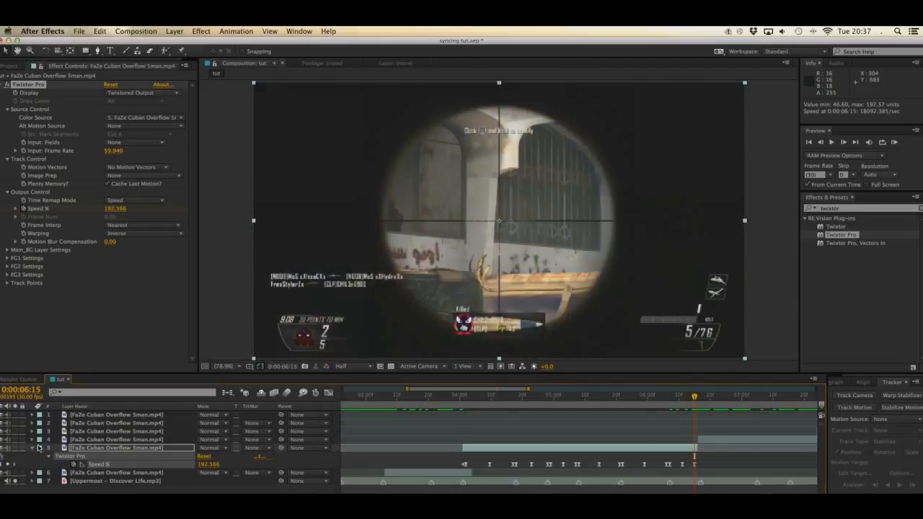
# Step: Collapse the second section's properties, select the third section on layer 4 and move to its first frame at 0:00:06:16
pyautogui.click(32, 448)
pyautogui.click(86, 440)
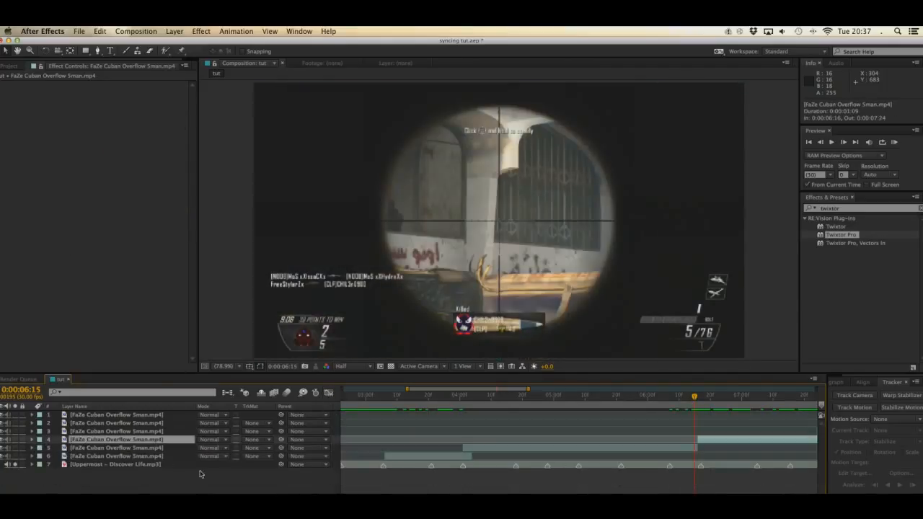
pyautogui.press('pagedown')
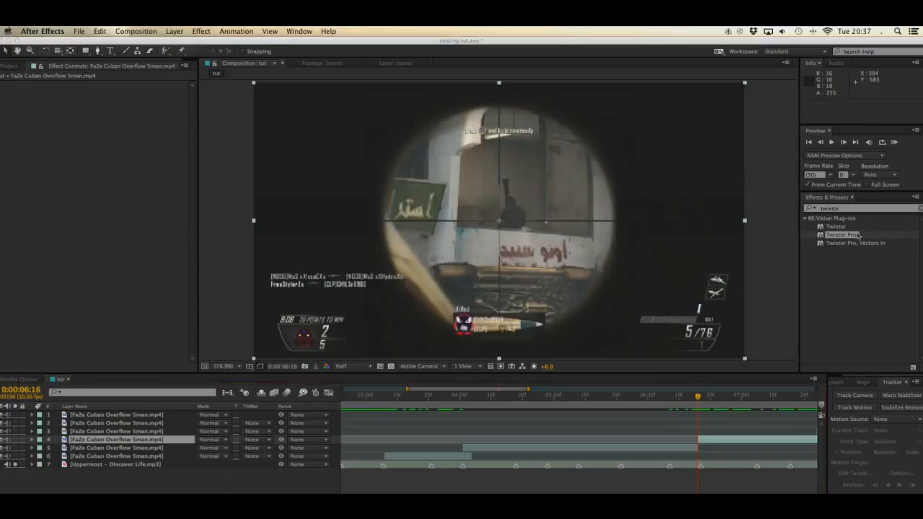
# Step: Apply Twixtor Pro to the third section, delete the duplicate instance and set its Input: Frame Rate to 59.94
pyautogui.doubleClick(849, 236)
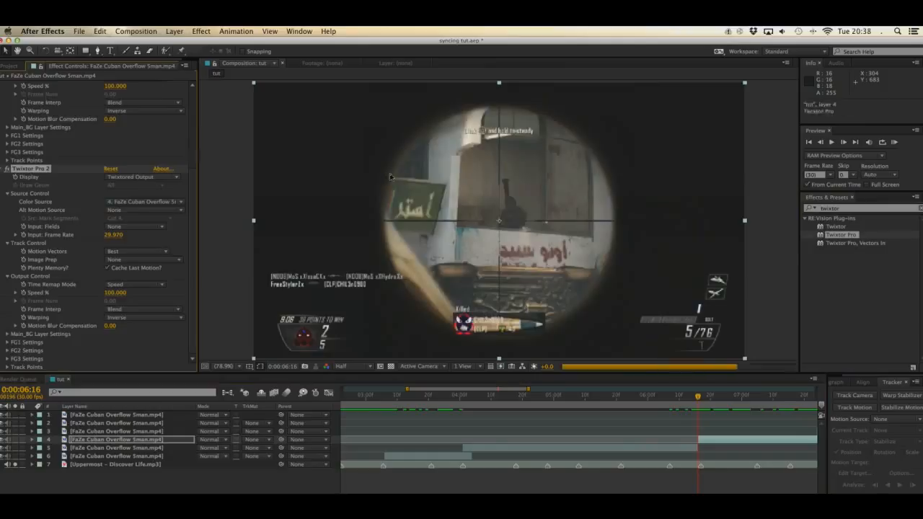
pyautogui.press('Delete')
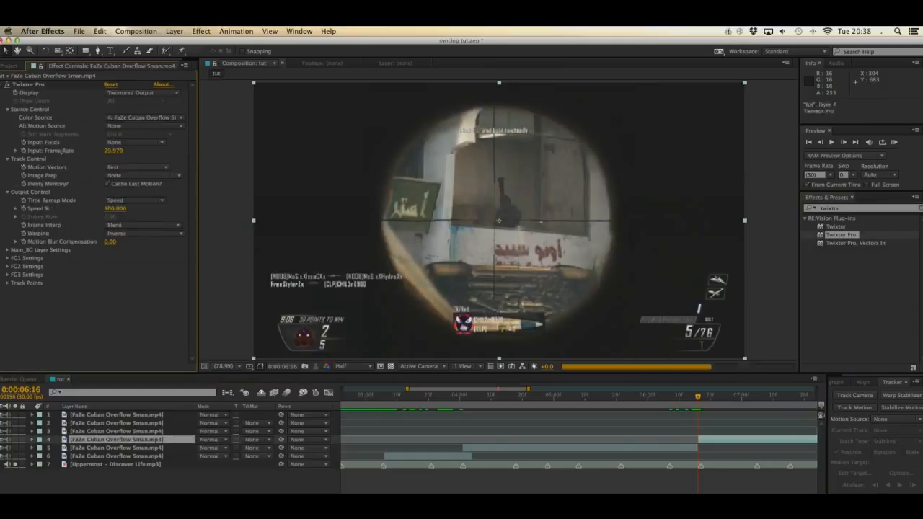
pyautogui.click(149, 160)
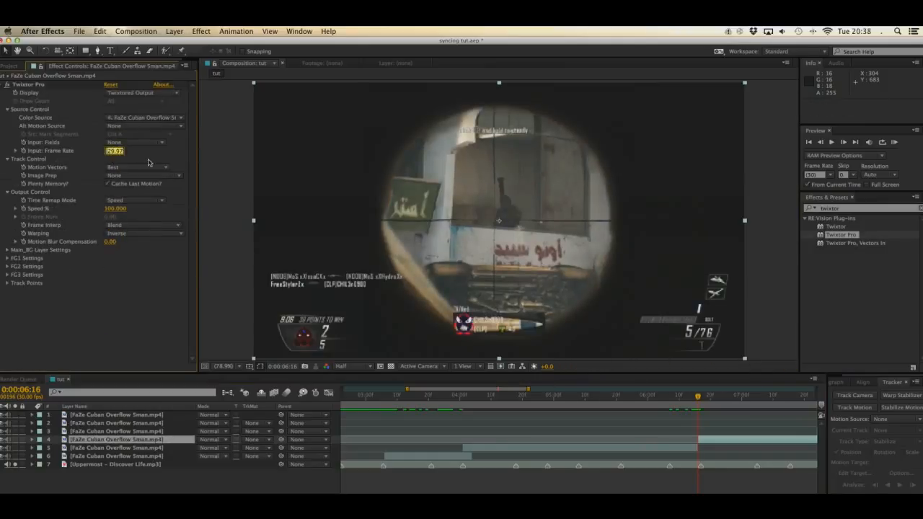
pyautogui.write('59.94')
pyautogui.press('Return')
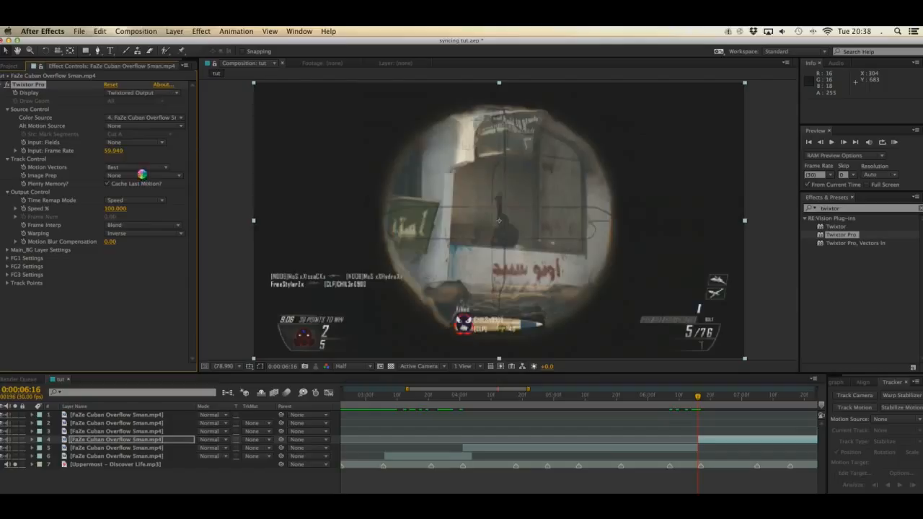
# Step: Set the third section's Twixtor Pro to No Motion Vectors and its Frame Interp to Nearest
pyautogui.click(142, 168)
pyautogui.click(142, 176)
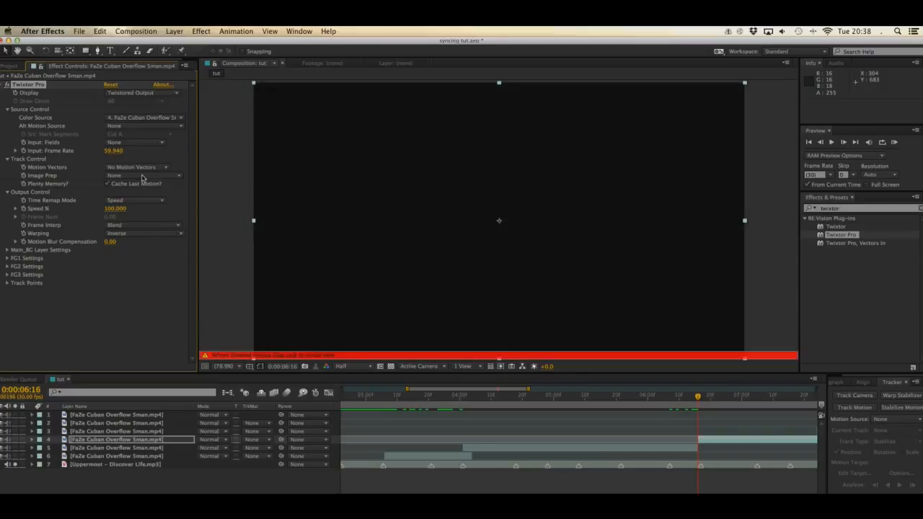
pyautogui.click(137, 225)
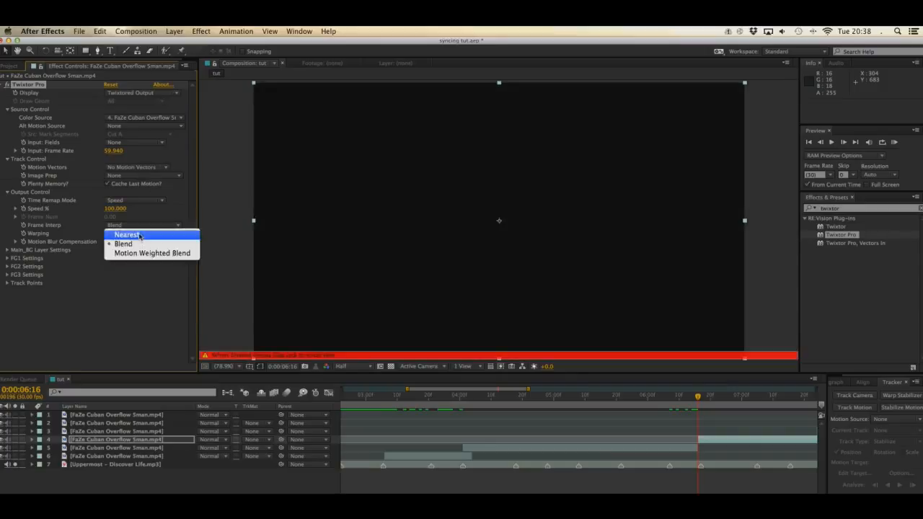
pyautogui.click(141, 241)
pyautogui.click(137, 226)
pyautogui.click(134, 215)
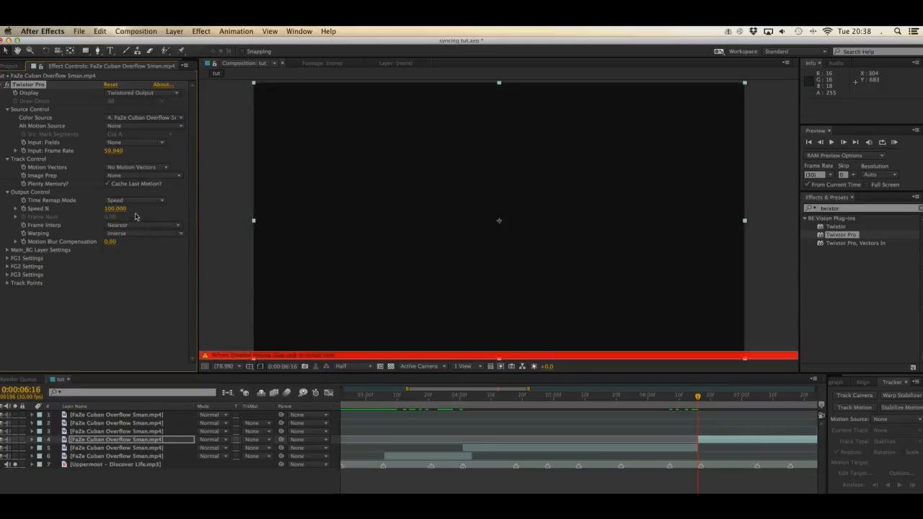
# Step: Keyframe the third section's Speed % at 0:00:06:16, paste the ramp keyframes at 0:00:06:17 and stretch them to the beat marker at 0:00:07:05
pyautogui.moveTo(430, 388); pyautogui.dragTo(495, 389)
pyautogui.press('capslock')
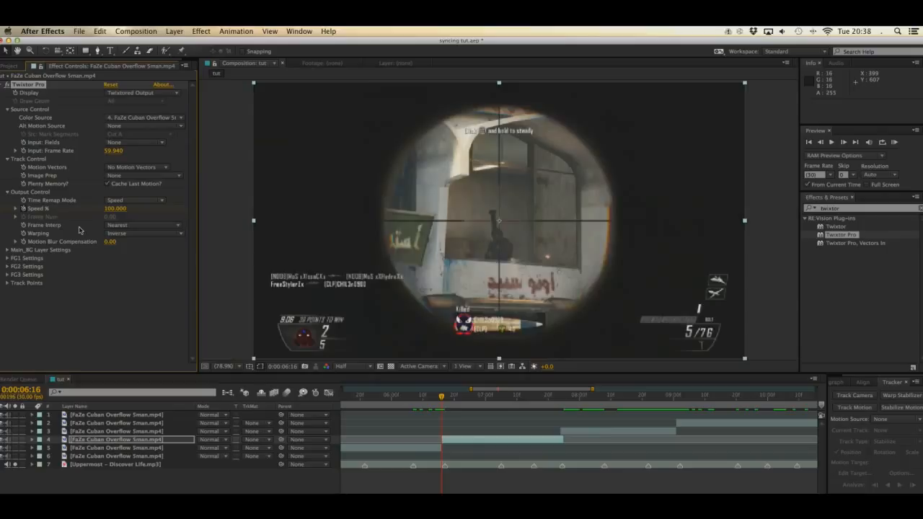
pyautogui.press('pagedown')
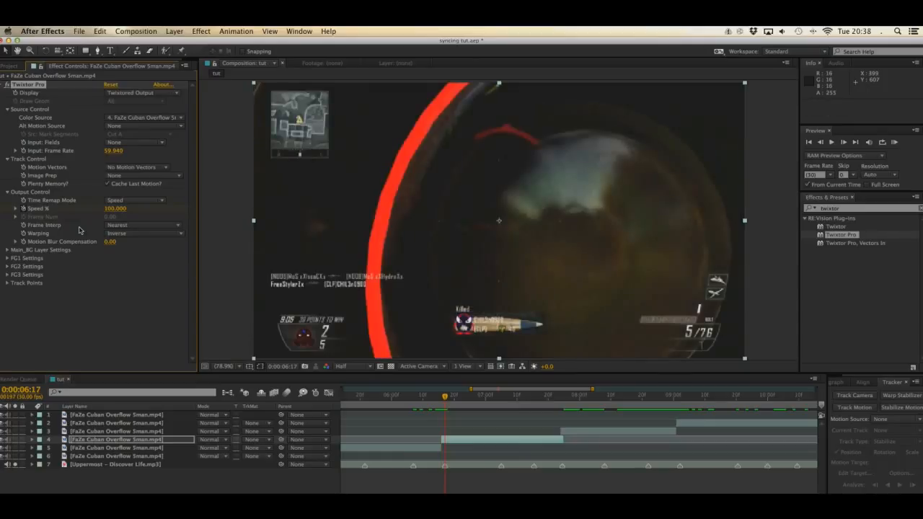
pyautogui.press('super+v')
pyautogui.press('u')
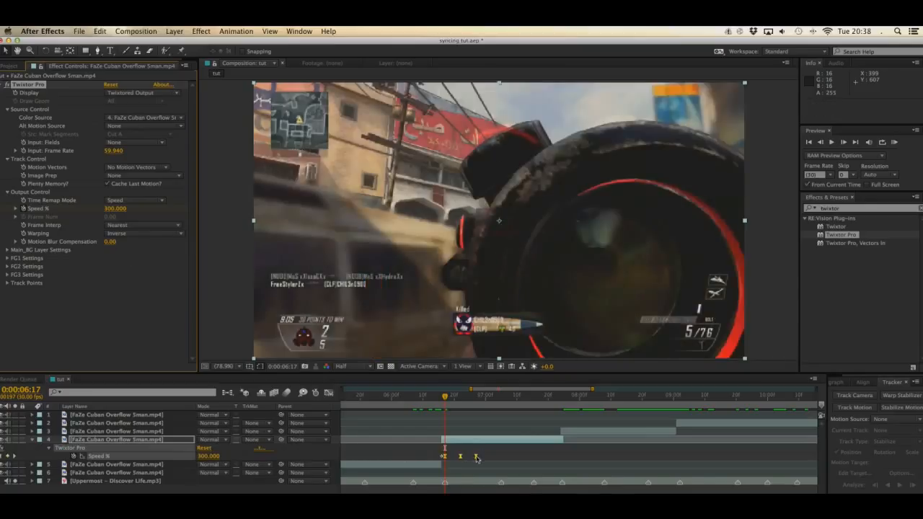
pyautogui.moveTo(476, 458); pyautogui.dragTo(501, 457)
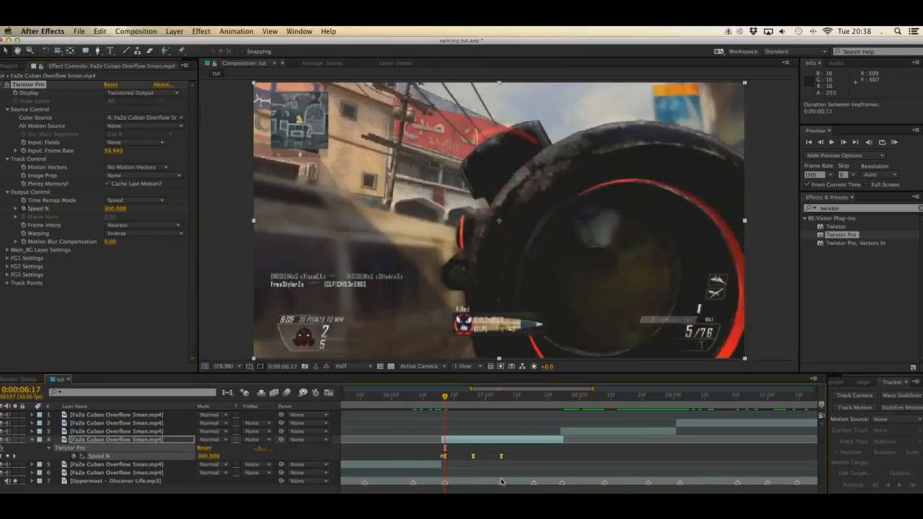
# Step: Paste a second Speed % ramp at 0:00:07:06 and shorten it to end at 0:00:07:15, just before the next beat marker
pyautogui.click(503, 396)
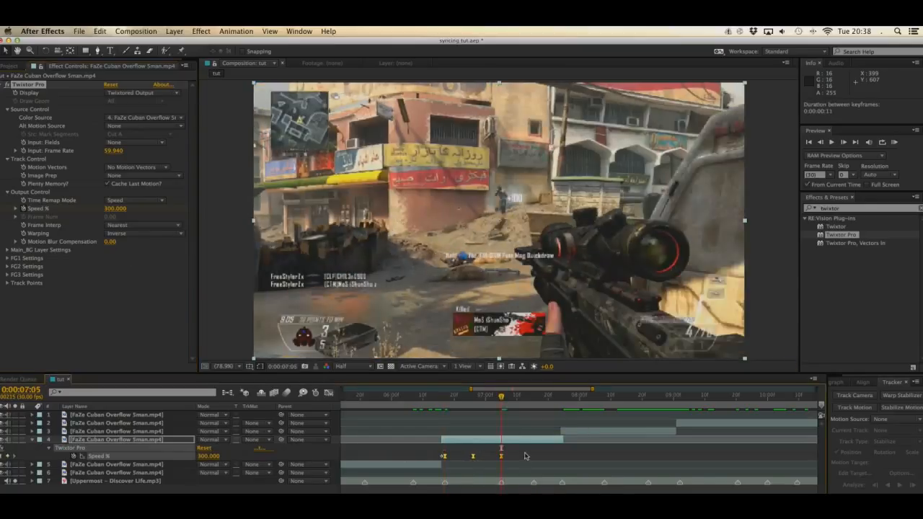
pyautogui.press('pagedown')
pyautogui.press('super+v')
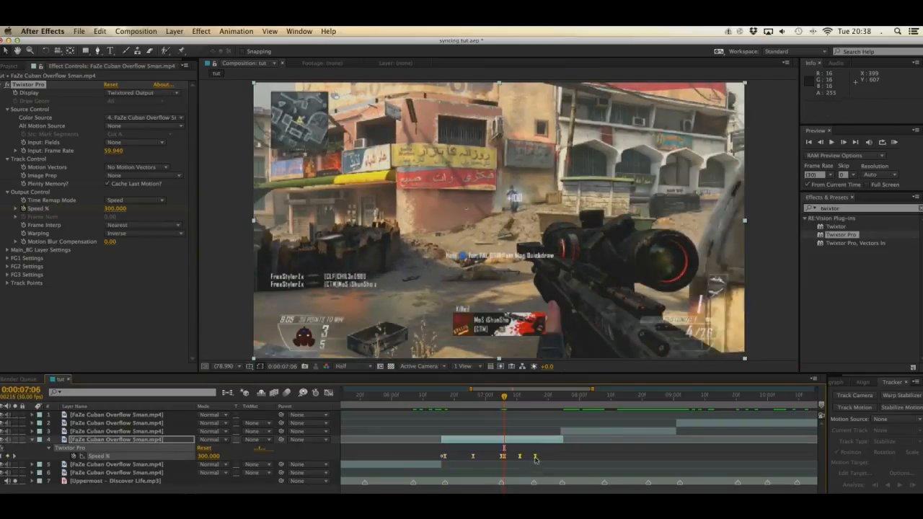
pyautogui.moveTo(536, 457); pyautogui.dragTo(532, 458)
# Step: Paste a third Speed % ramp at 0:00:07:16, shorten it to end at 0:00:07:23 and check the frames up to the section's end
pyautogui.click(535, 396)
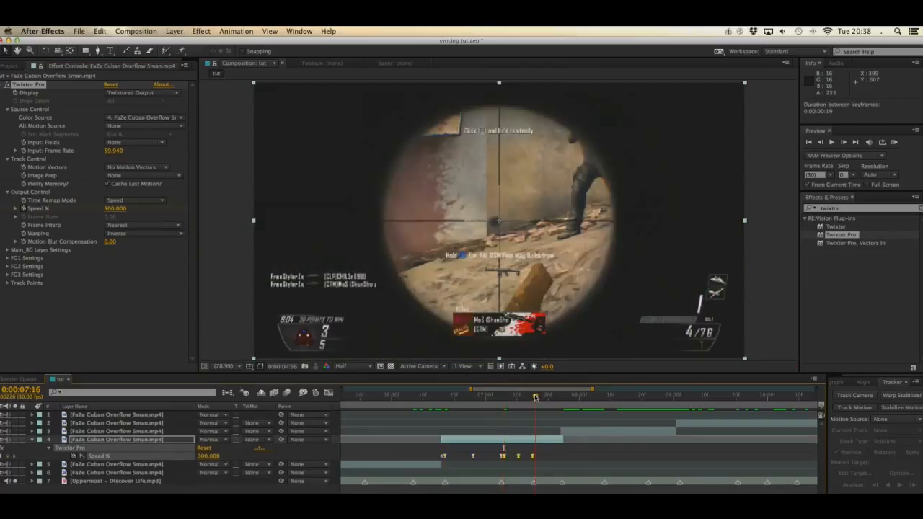
pyautogui.press('super+v')
pyautogui.moveTo(566, 457); pyautogui.dragTo(557, 462)
pyautogui.click(548, 396)
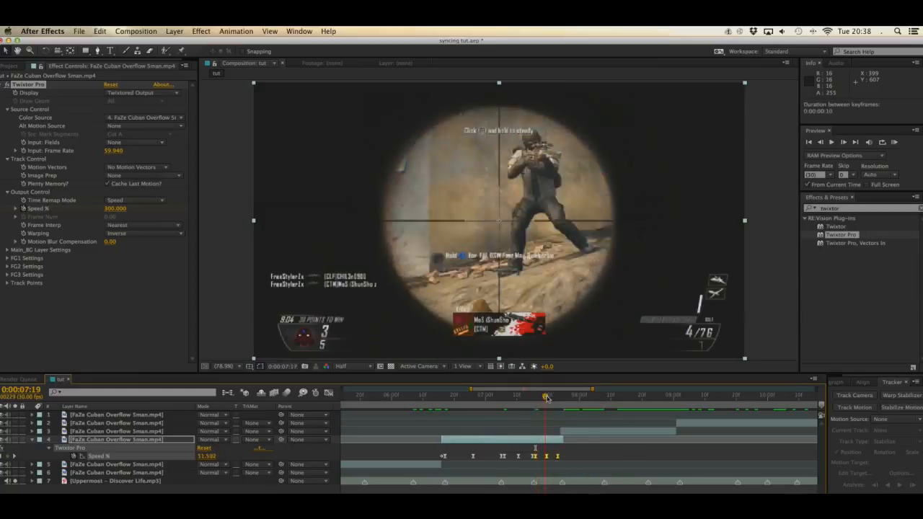
pyautogui.click(557, 397)
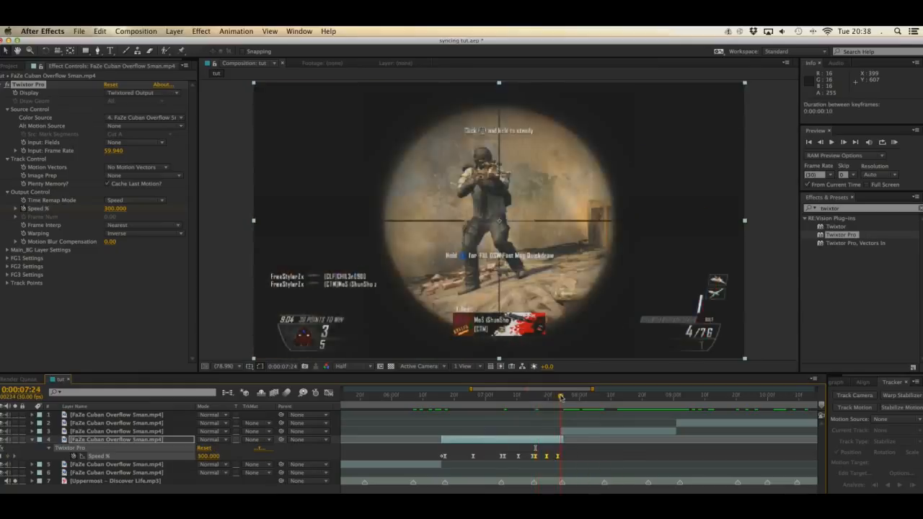
# Step: Lower all of the third section's Speed % peaks together to about 245.28 in the graph and check the frames around 0:00:07:24
pyautogui.click(332, 392)
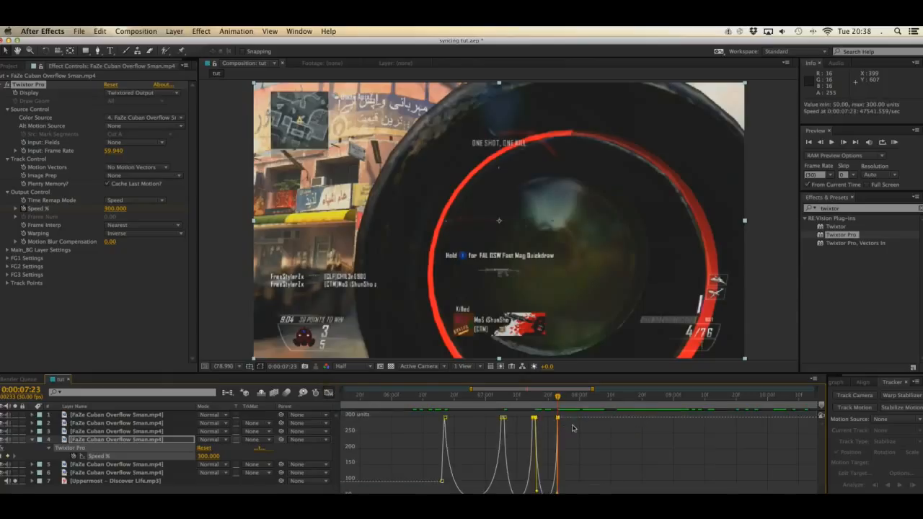
pyautogui.moveTo(567, 415); pyautogui.dragTo(415, 431)
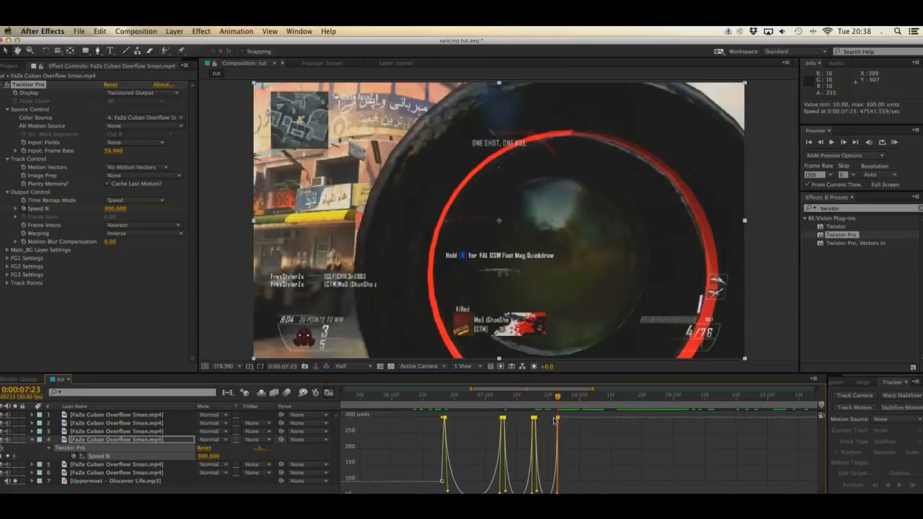
pyautogui.moveTo(558, 417)
pyautogui.mouseDown()
pyautogui.moveTo(559, 437)
pyautogui.moveTo(559, 411)
pyautogui.mouseUp()
pyautogui.click(550, 397)
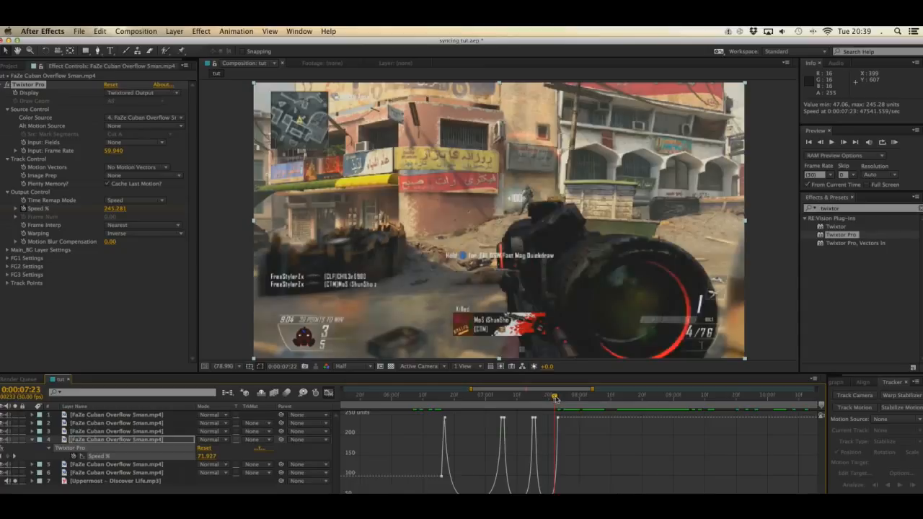
pyautogui.moveTo(556, 400); pyautogui.dragTo(560, 399)
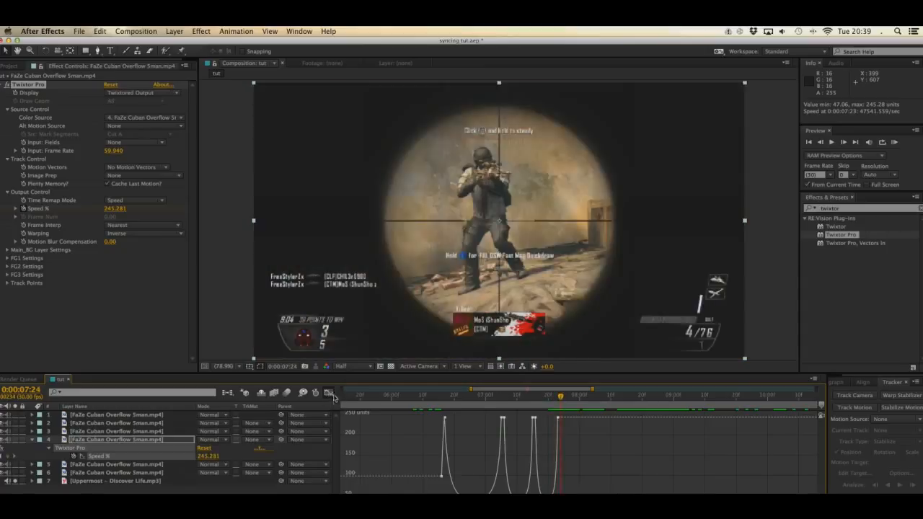
# Step: Return to the layer bar view, collapse the third section's properties and select the fourth section on layer 3
pyautogui.click(329, 393)
pyautogui.click(33, 440)
pyautogui.click(114, 431)
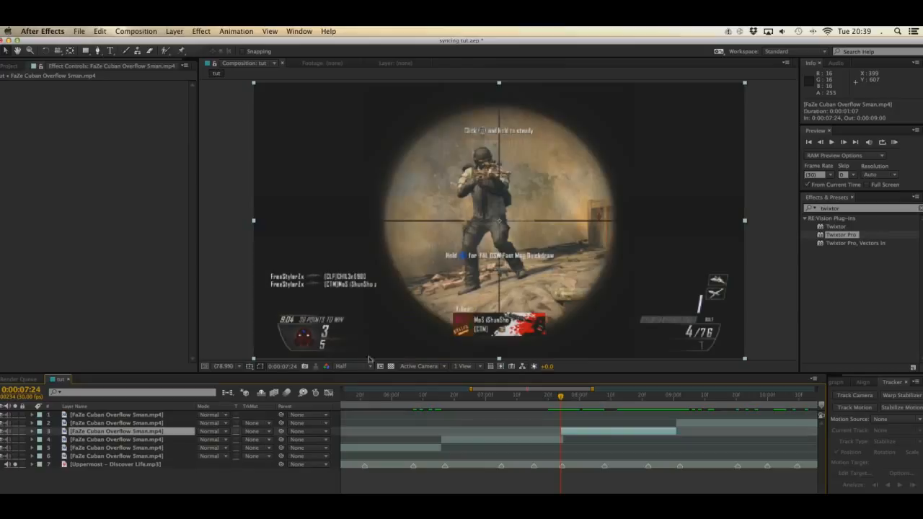
pyautogui.press('super+s')
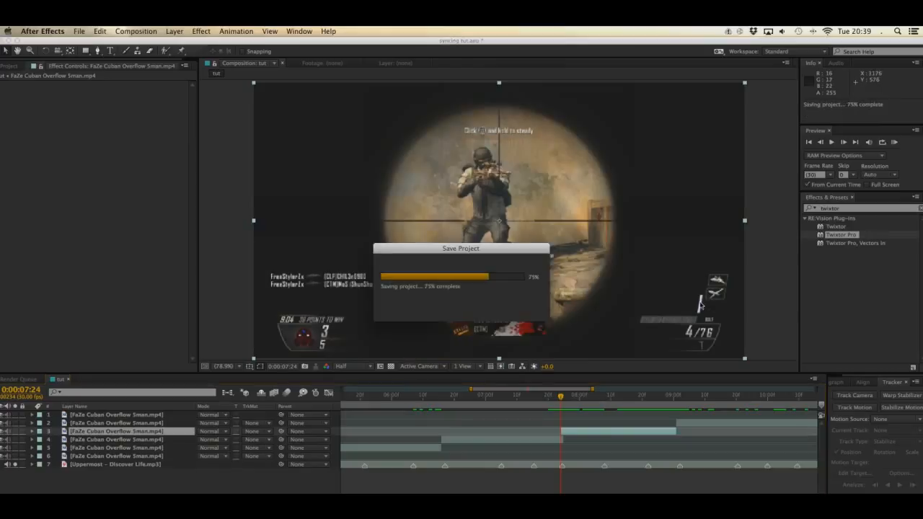
# Step: Apply Twixtor Pro to the fourth section and set its Input: Frame Rate to 59.94
pyautogui.doubleClick(841, 235)
pyautogui.click(117, 152)
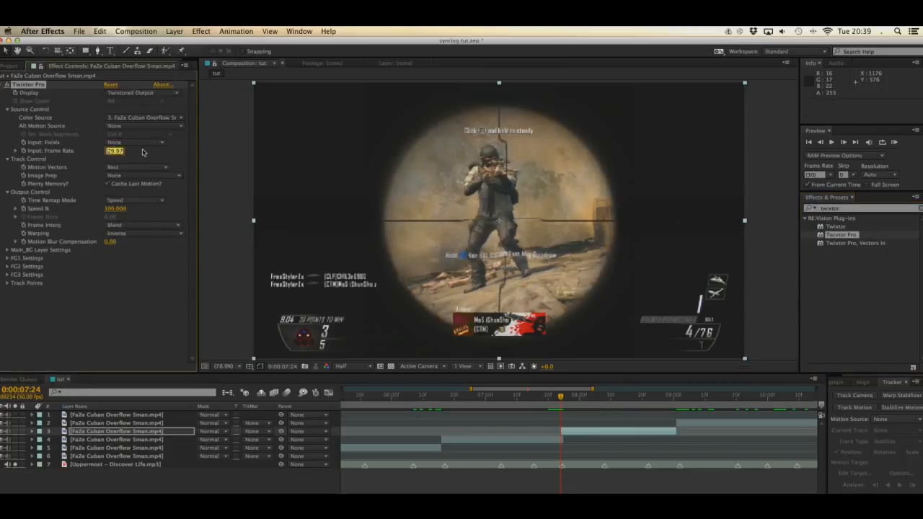
pyautogui.write('59')
pyautogui.press('Return')
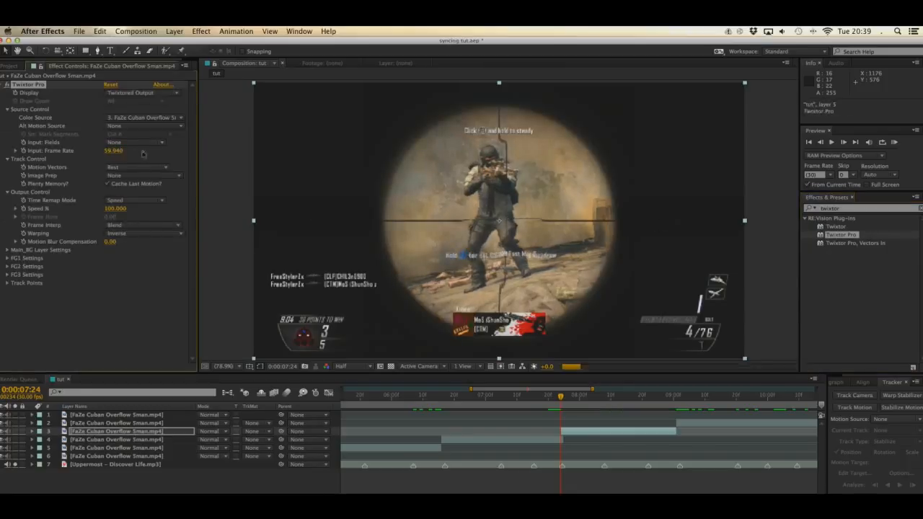
# Step: Set the fourth section's Twixtor Pro to No Motion Vectors and its Frame Interp to Nearest
pyautogui.click(132, 167)
pyautogui.click(129, 178)
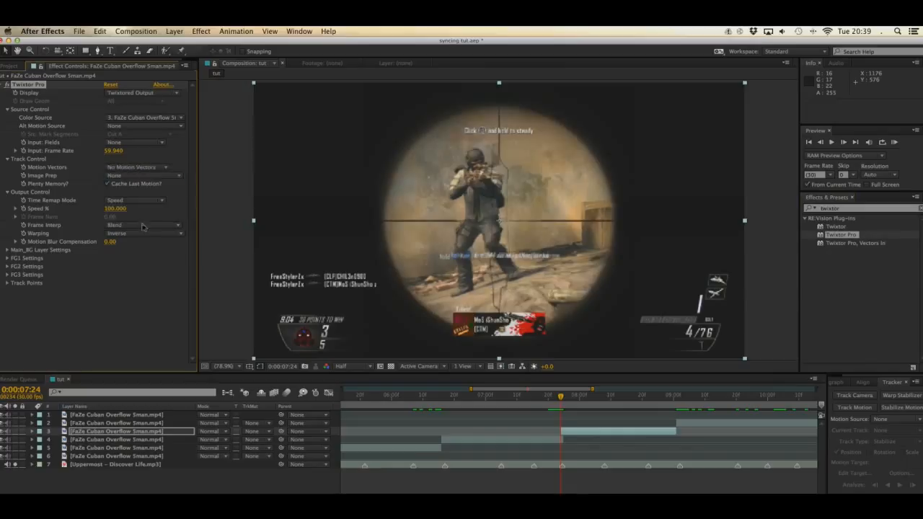
pyautogui.click(127, 225)
pyautogui.press('Return')
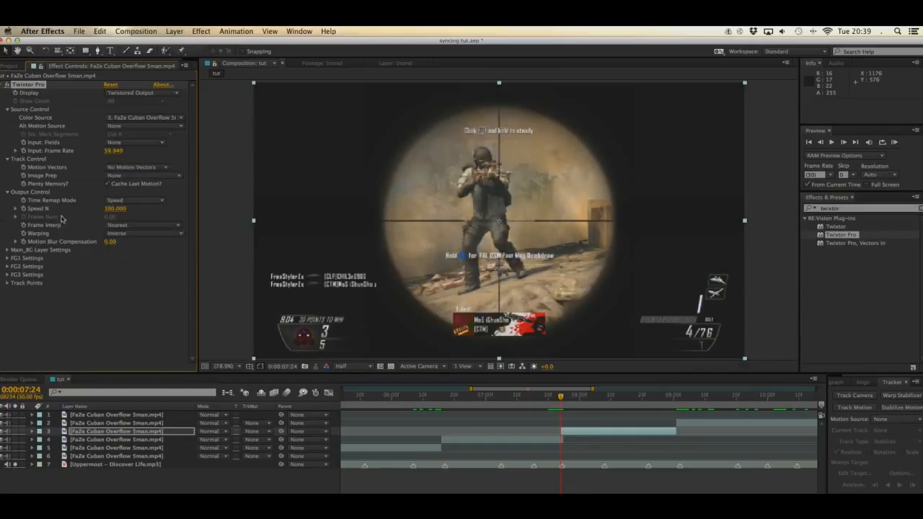
# Step: Keyframe the fourth section's Speed % at 0:00:07:24, paste the ramp keyframes at 0:00:07:25 and stretch them to the next beat marker
pyautogui.press('pagedown')
pyautogui.press('u')
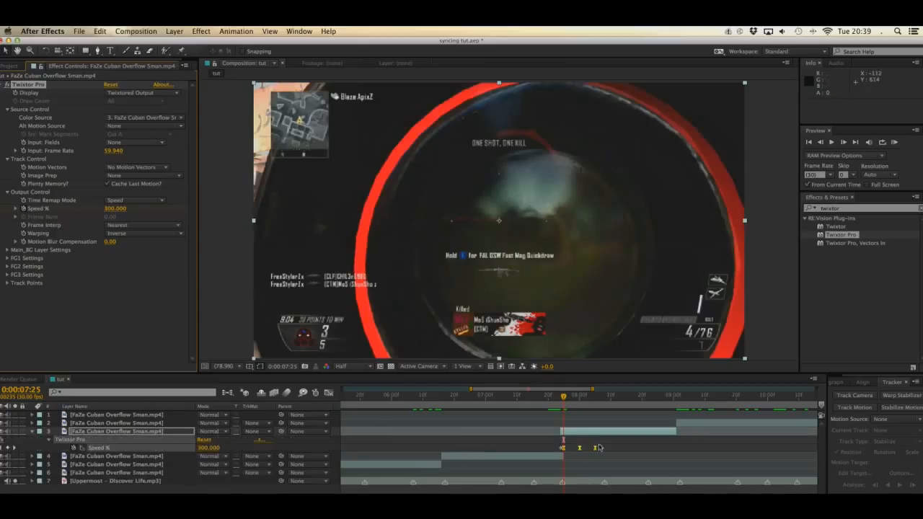
pyautogui.moveTo(596, 447); pyautogui.dragTo(604, 484)
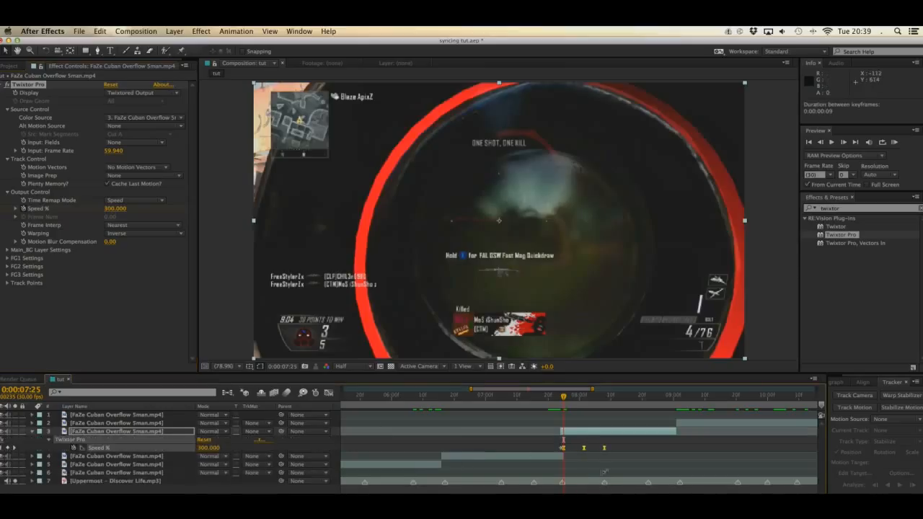
# Step: Paste a second Speed % ramp at 0:00:08:09 and stretch it to end at 0:00:08:21, just before the next beat marker
pyautogui.click(604, 397)
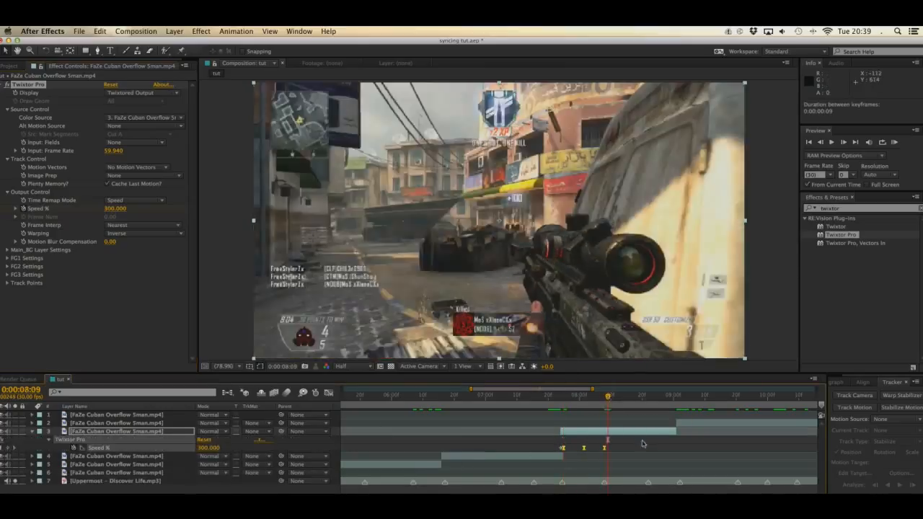
pyautogui.press('super+v')
pyautogui.moveTo(641, 448); pyautogui.dragTo(647, 482)
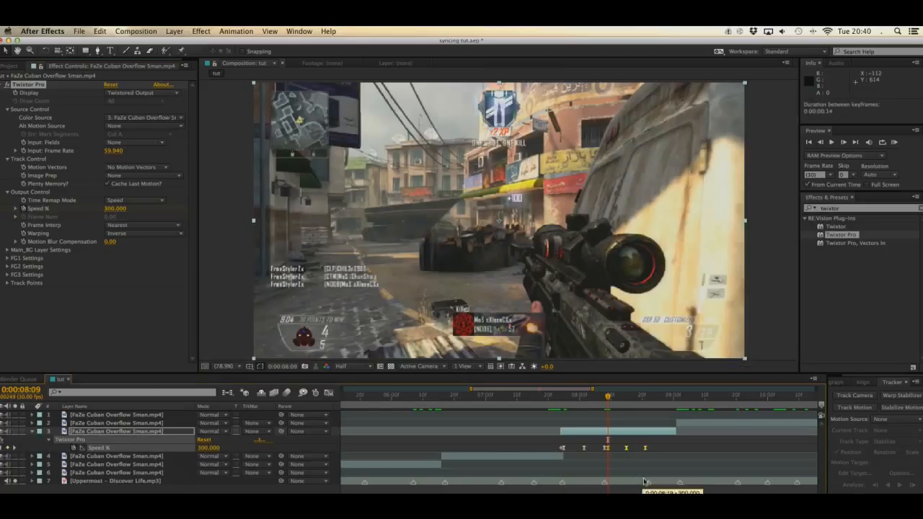
# Step: Paste a third Speed % ramp at 0:00:08:22 and shorten it to end at 0:00:09:00, the fourth section's end
pyautogui.click(644, 398)
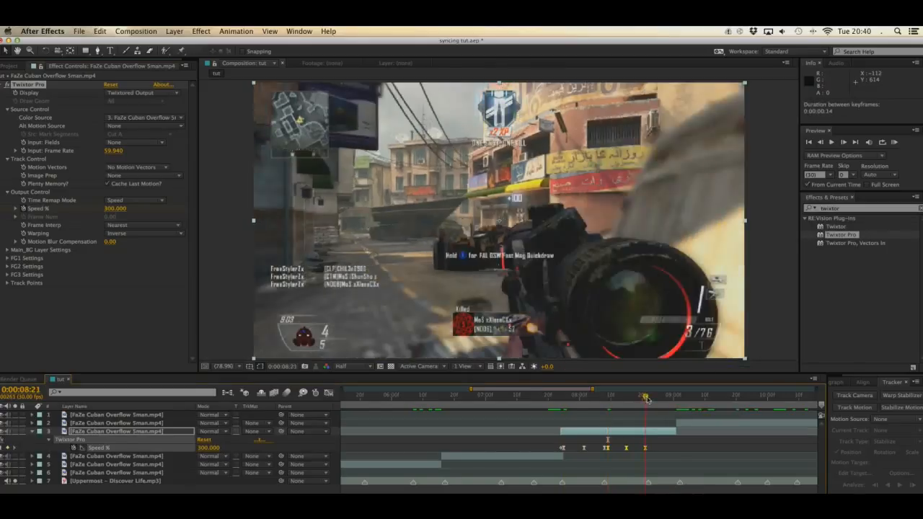
pyautogui.click(647, 398)
pyautogui.press('super+v')
pyautogui.moveTo(680, 451); pyautogui.dragTo(673, 451)
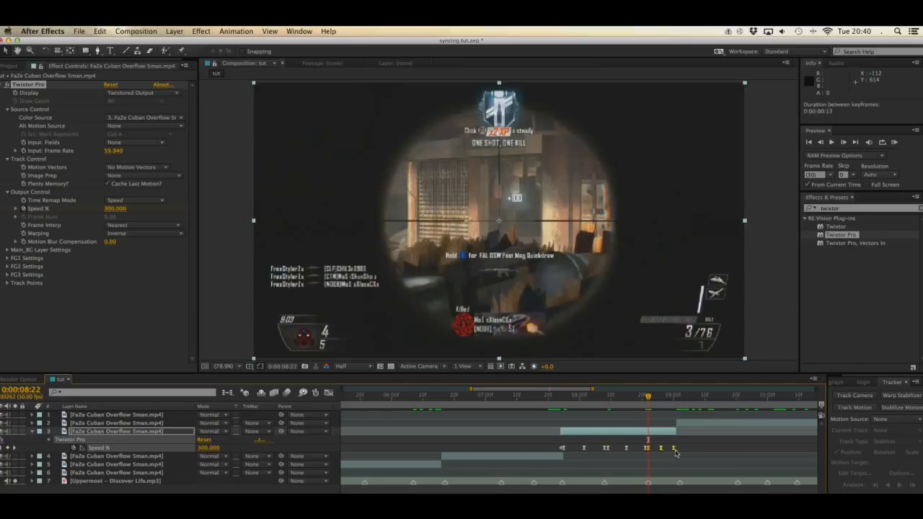
pyautogui.click(673, 396)
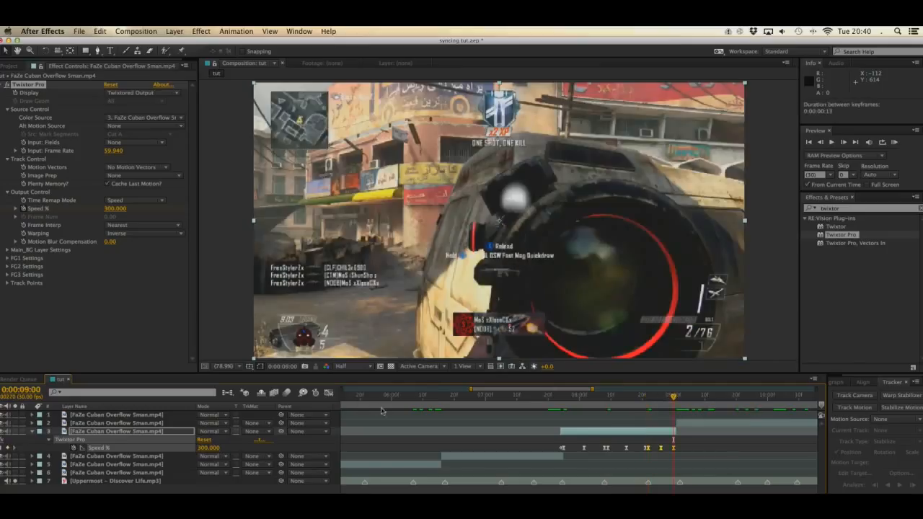
# Step: Lower all of the fourth section's Speed % peaks together to about 240.16 in the graph, then return to the layer bar view
pyautogui.click(329, 392)
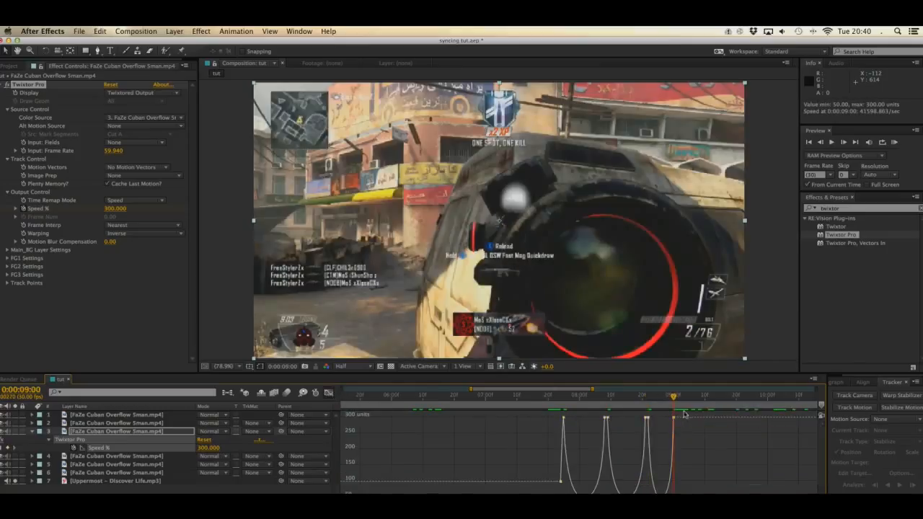
pyautogui.moveTo(684, 412); pyautogui.dragTo(545, 435)
pyautogui.moveTo(673, 419); pyautogui.dragTo(675, 437)
pyautogui.click(328, 393)
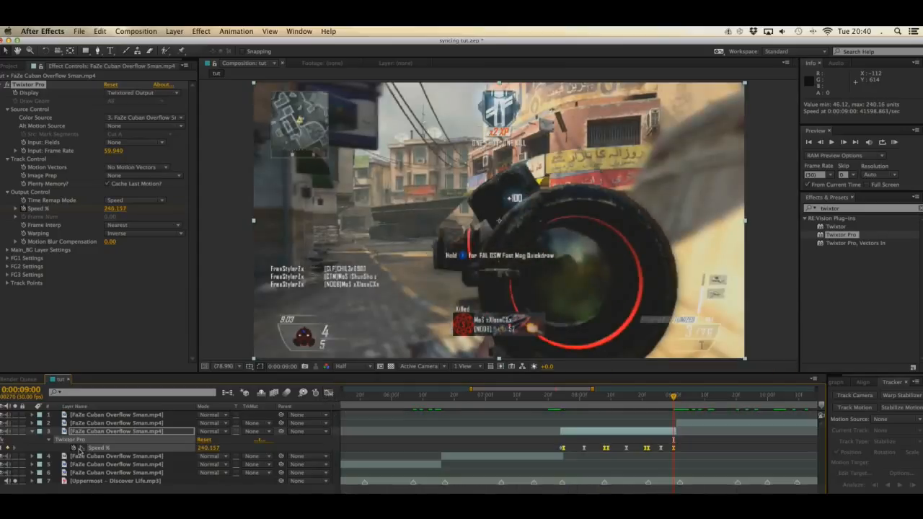
# Step: Collapse the fourth section's properties, select the fifth section at its start, 0:00:09:01, and save the project
pyautogui.click(36, 436)
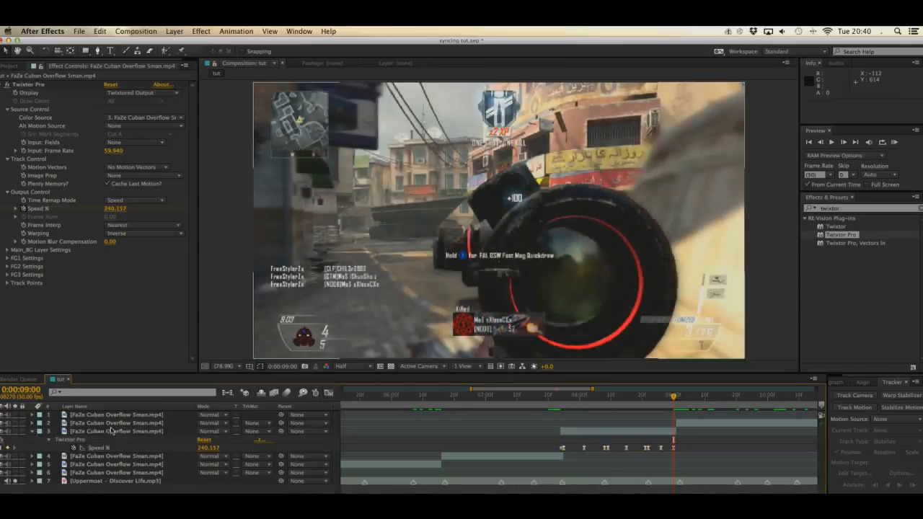
pyautogui.click(32, 431)
pyautogui.click(139, 424)
pyautogui.press('pagedown')
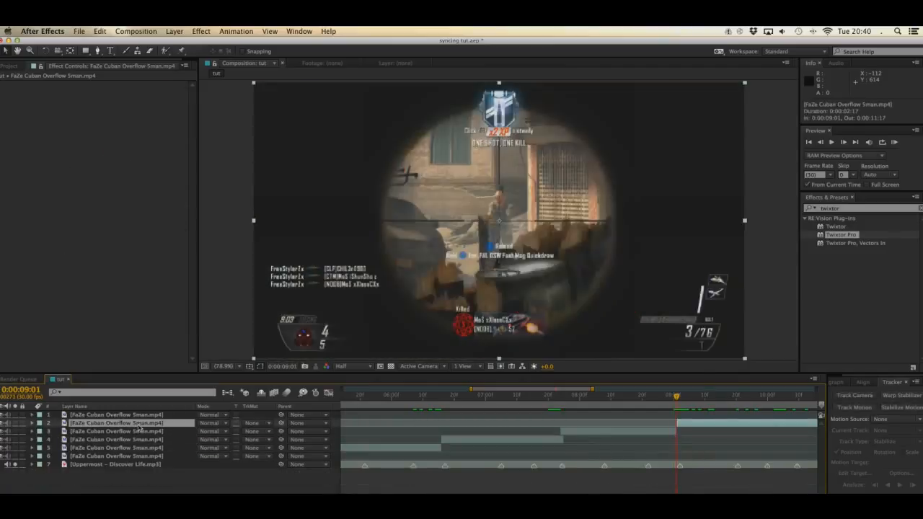
pyautogui.press('super+s')
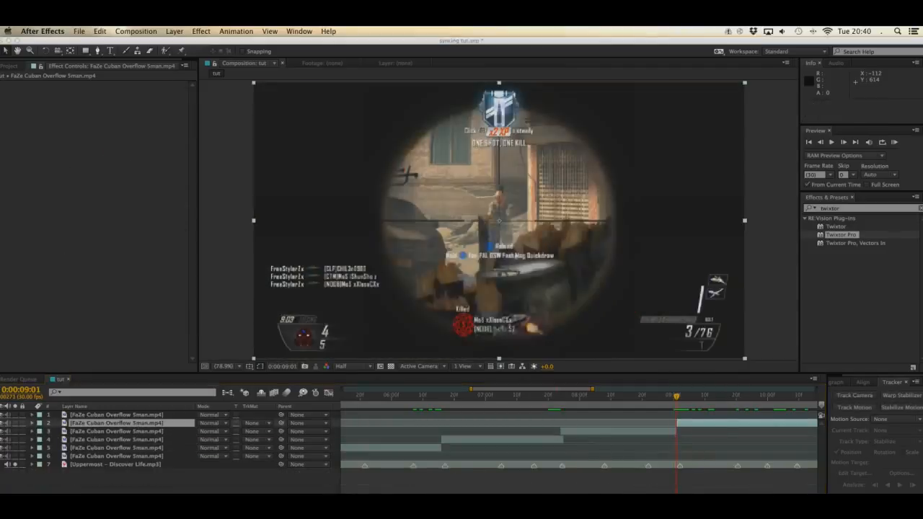
# Step: Apply Twixtor Pro to the fifth section and set its Input: Frame Rate to 59.94
pyautogui.hscroll(5, 578, 434)
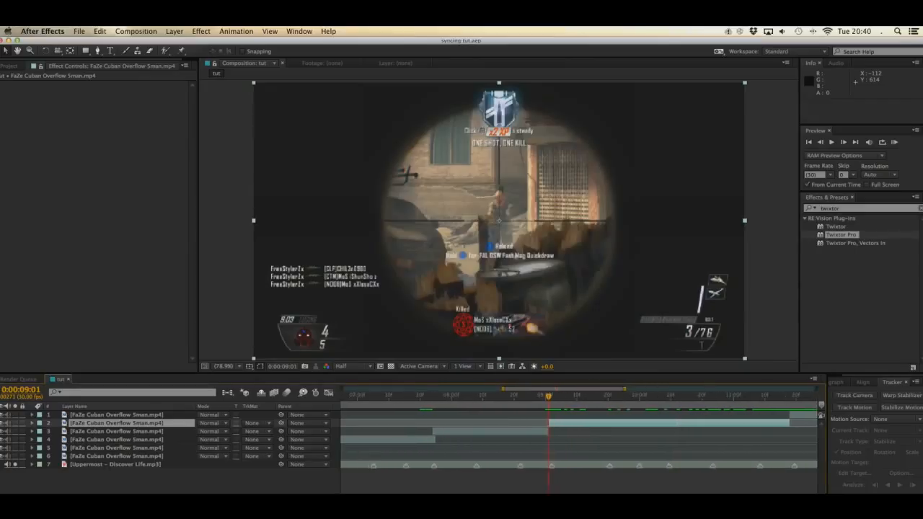
pyautogui.hscroll(4, 578, 434)
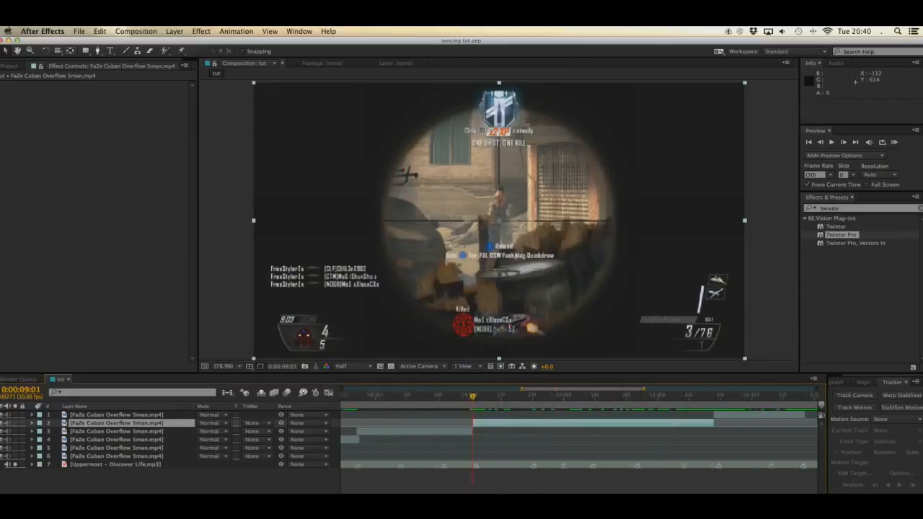
pyautogui.doubleClick(837, 238)
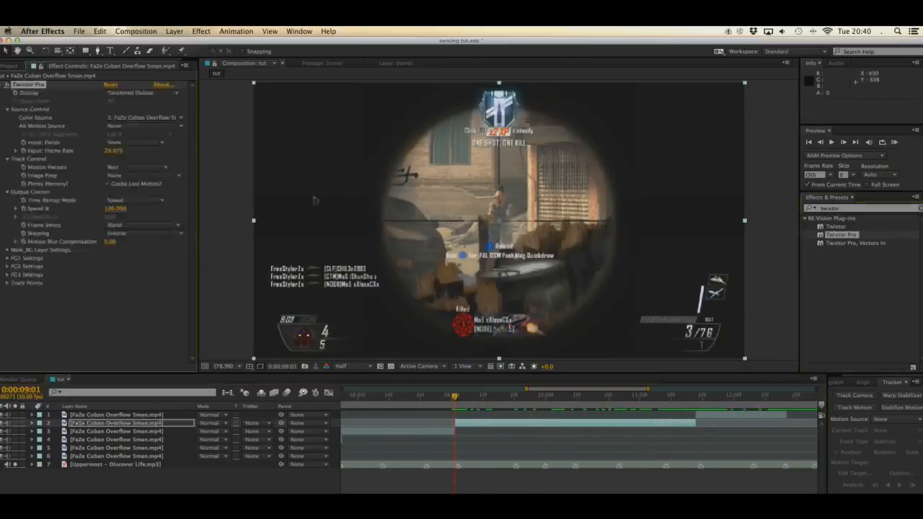
pyautogui.click(121, 150)
pyautogui.write('3')
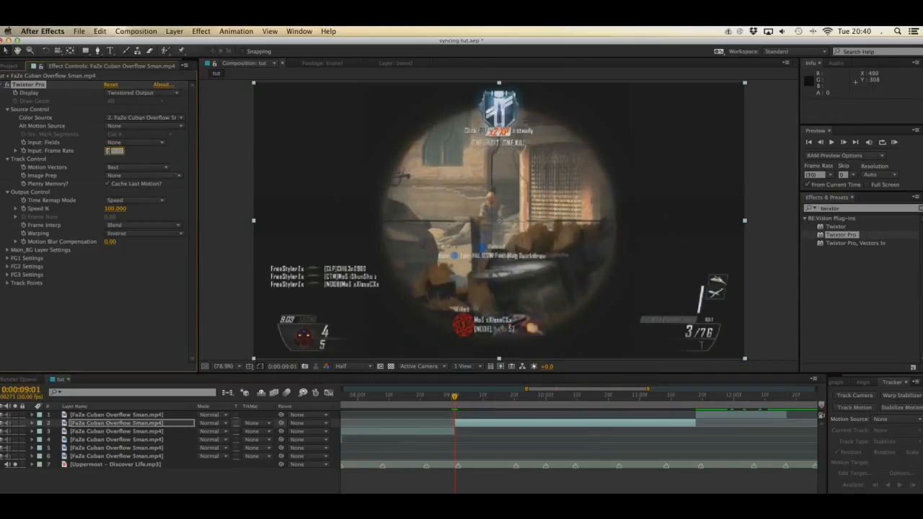
pyautogui.write('9.94')
pyautogui.press('Return')
# Step: Set the fifth section's Twixtor Motion Vectors to No Motion Vectors and Frame Interp to Nearest
pyautogui.click(151, 167)
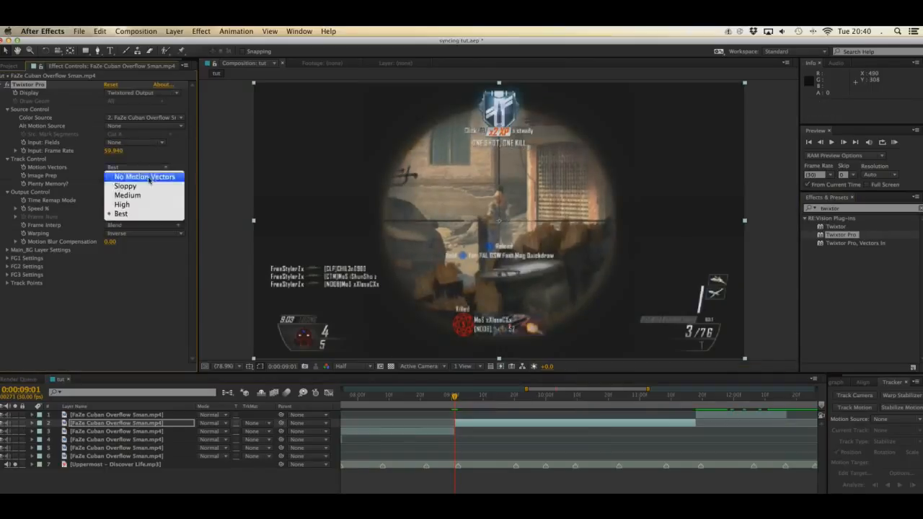
pyautogui.click(151, 228)
pyautogui.click(151, 228)
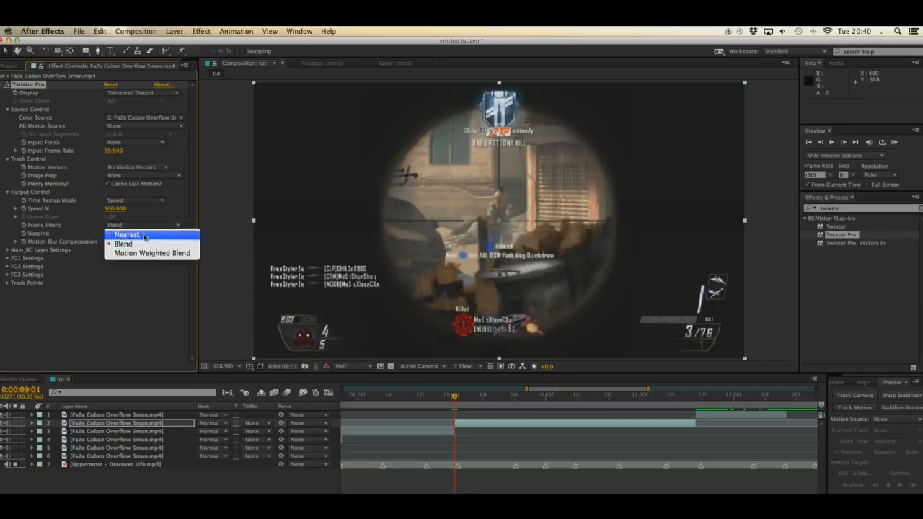
pyautogui.click(144, 232)
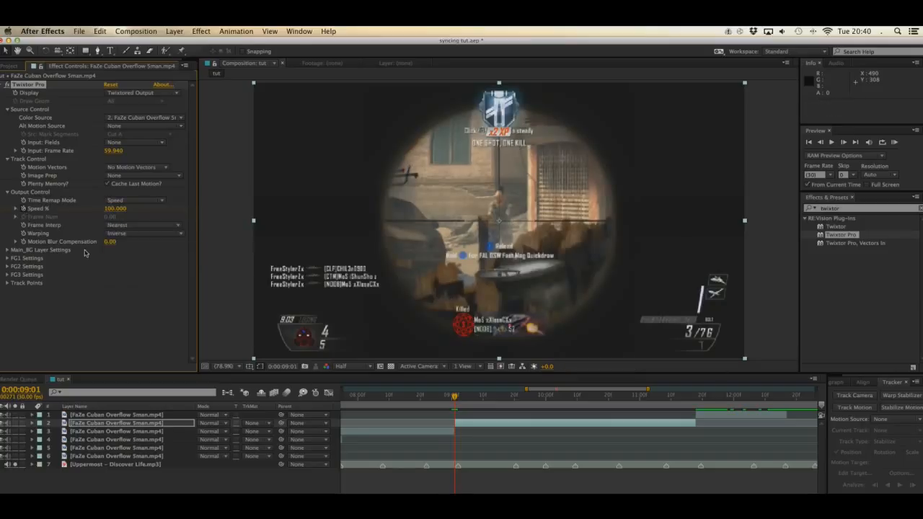
# Step: Keyframe the fifth section's Speed % at 0:00:09:01, paste the ramp at 0:00:09:02 and stretch it to just before the next beat marker
pyautogui.press('pagedown')
pyautogui.press('u')
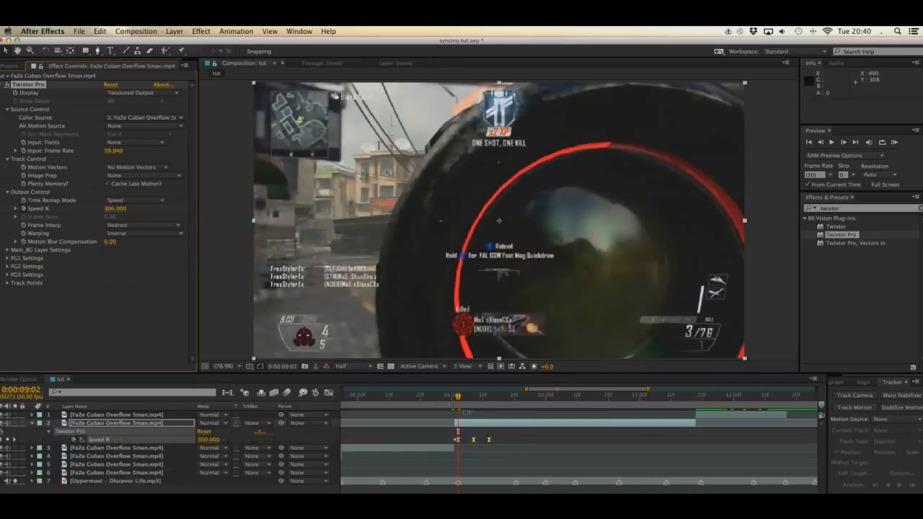
pyautogui.moveTo(490, 440); pyautogui.dragTo(515, 486)
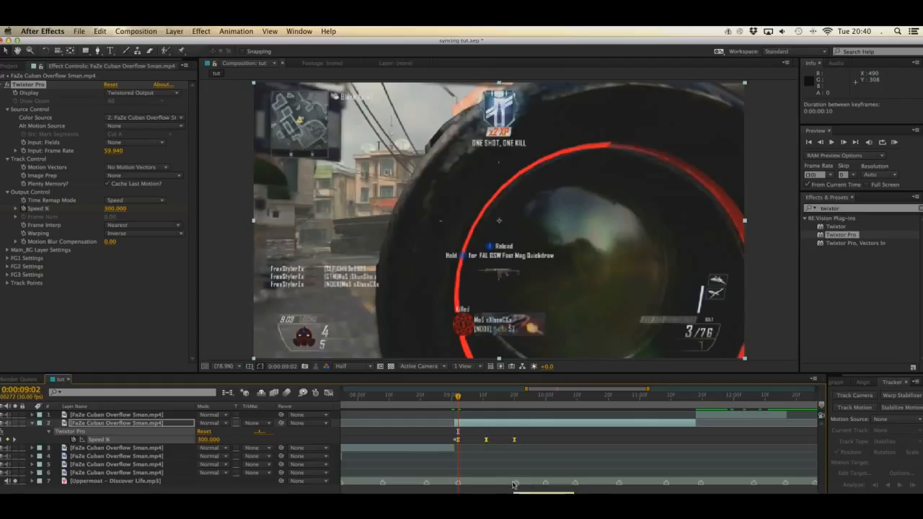
# Step: Paste Speed % ramps at 0:00:09:21 and 0:00:10:00, shortening each to end just before its next beat marker
pyautogui.click(516, 397)
pyautogui.press('super+v')
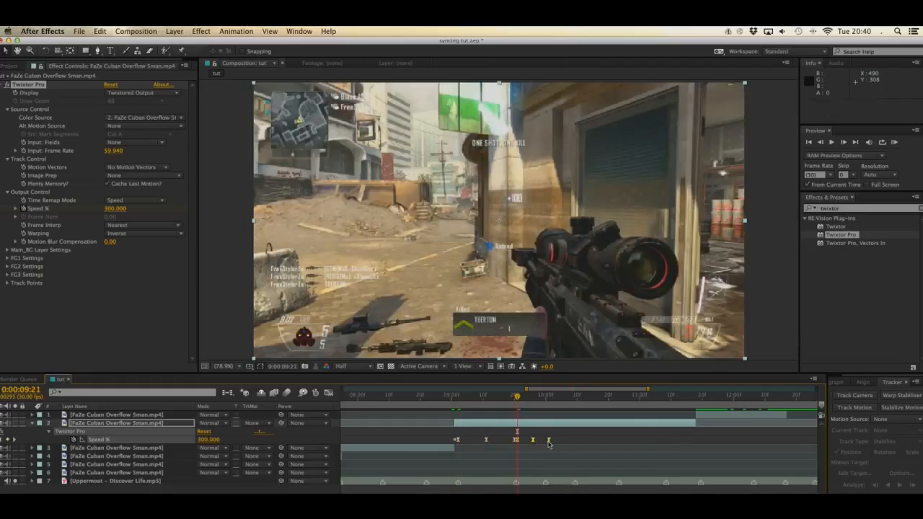
pyautogui.moveTo(546, 443); pyautogui.dragTo(544, 445)
pyautogui.click(546, 397)
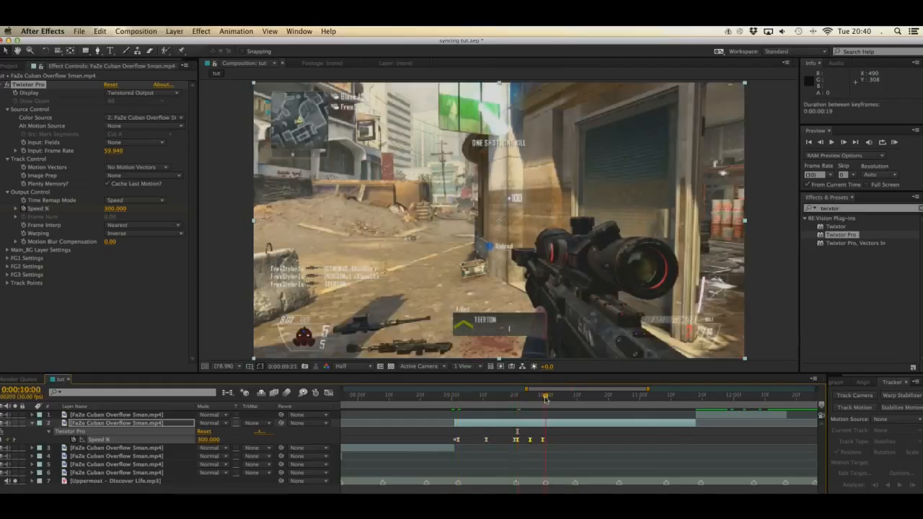
pyautogui.press('super+v')
pyautogui.click(576, 441)
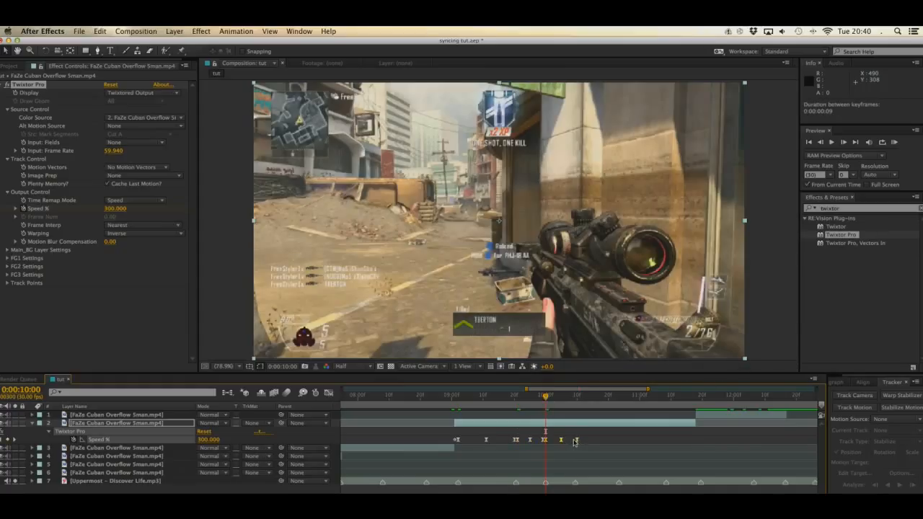
# Step: Paste Speed % ramps at 0:00:10:10 and 0:00:10:24, stretching them to just before the next beat marker and to 0:00:11:17, the section's end
pyautogui.click(577, 396)
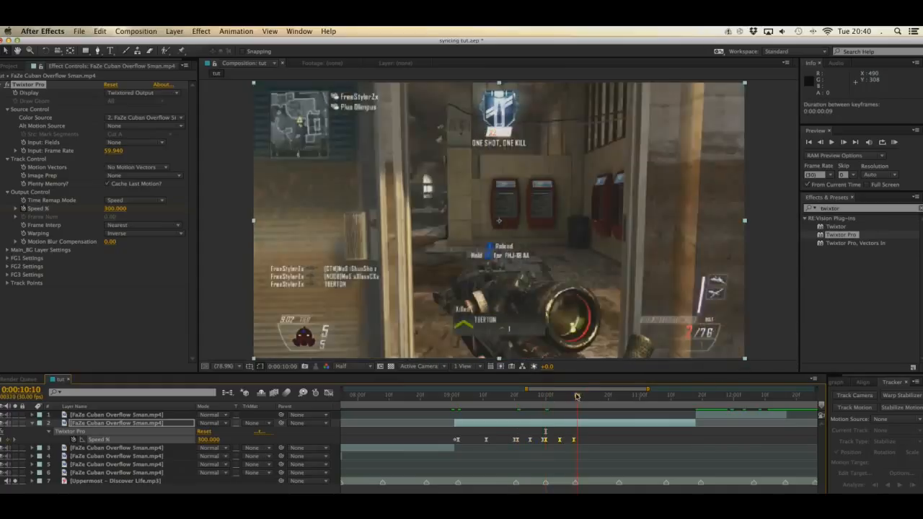
pyautogui.press('super+v')
pyautogui.moveTo(609, 440); pyautogui.dragTo(618, 396)
pyautogui.click(618, 396)
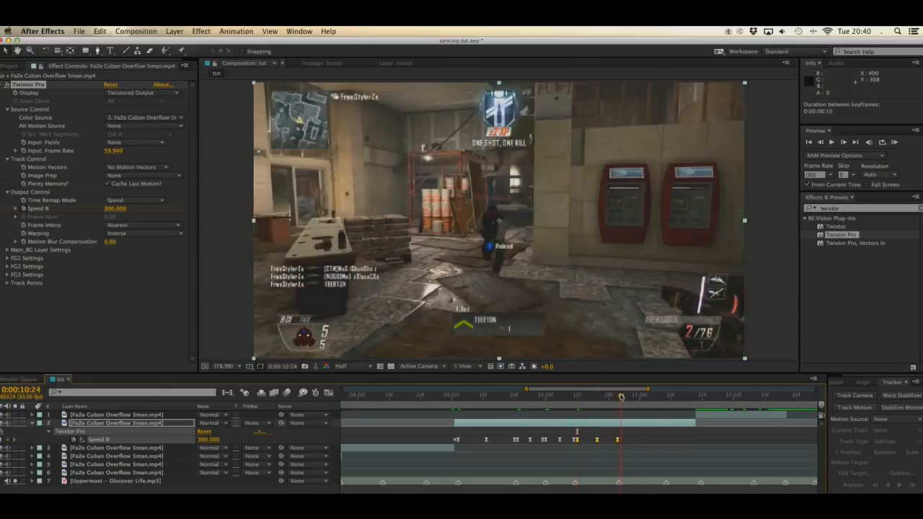
pyautogui.press('super+v')
pyautogui.moveTo(652, 443); pyautogui.dragTo(694, 451)
pyautogui.click(708, 436)
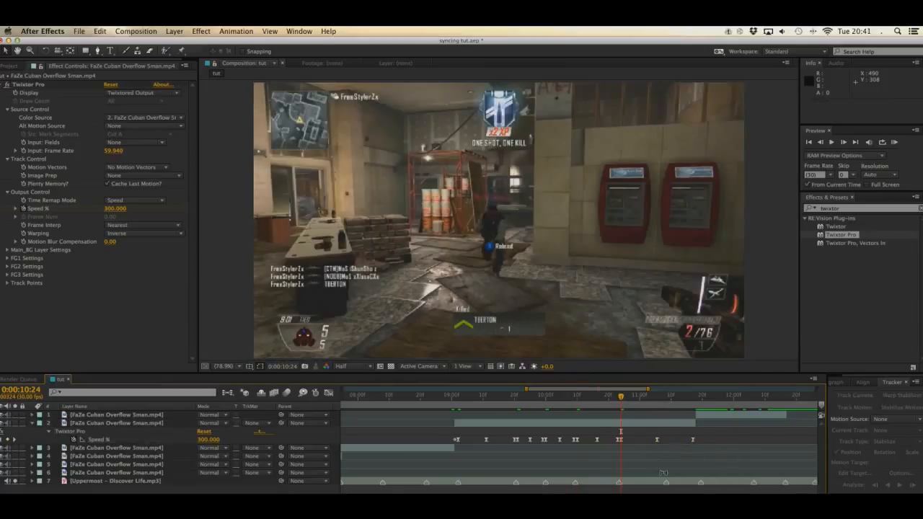
# Step: Lower all of the fifth section's Speed % peaks together to about 254.31 in the graph, then return to the layer bar view
pyautogui.moveTo(619, 396); pyautogui.dragTo(694, 399)
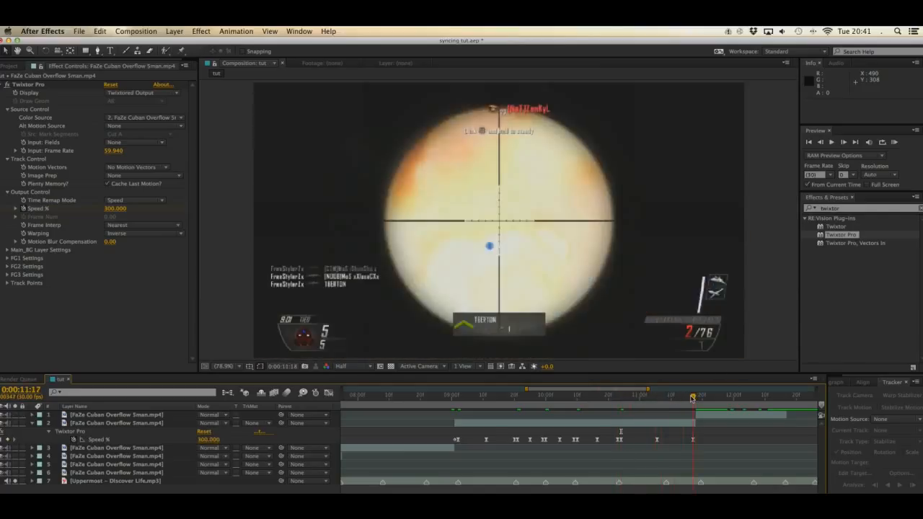
pyautogui.click(329, 392)
pyautogui.click(180, 440)
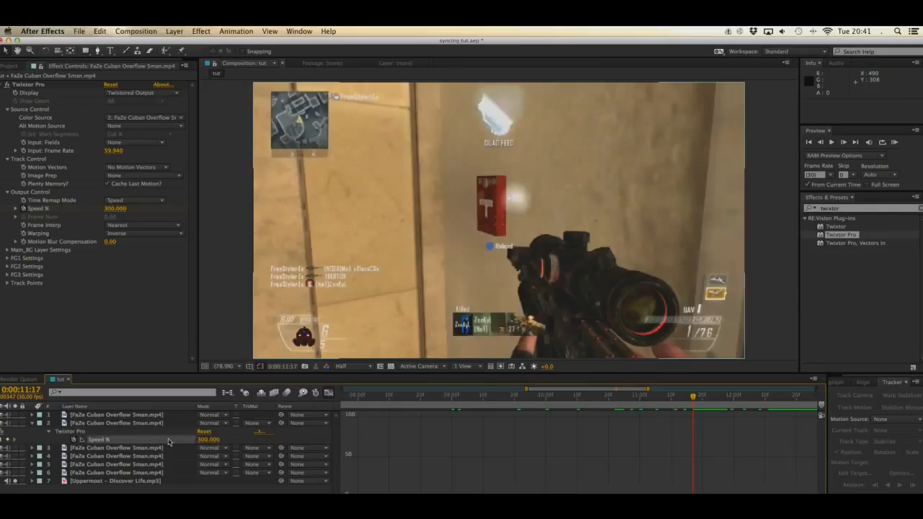
pyautogui.moveTo(698, 413); pyautogui.dragTo(435, 429)
pyautogui.moveTo(693, 419); pyautogui.dragTo(695, 434)
pyautogui.click(649, 437)
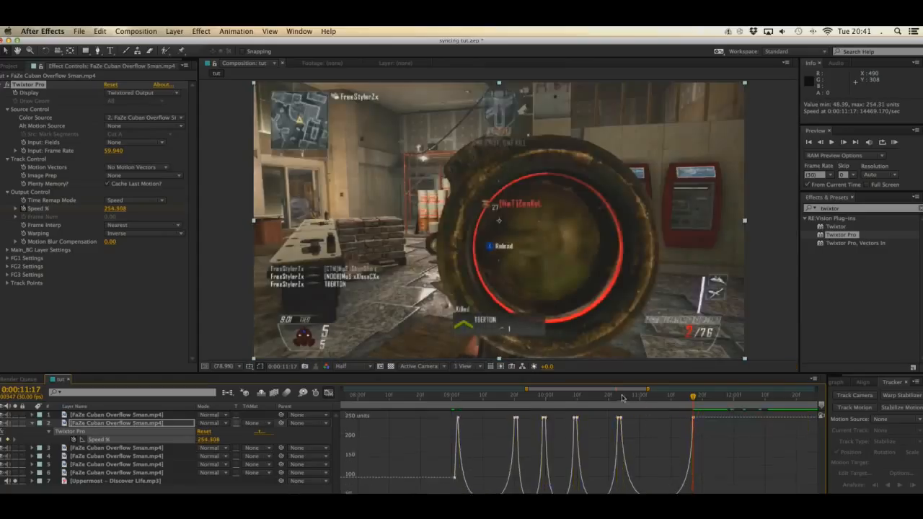
pyautogui.click(620, 397)
pyautogui.moveTo(620, 397); pyautogui.dragTo(696, 401)
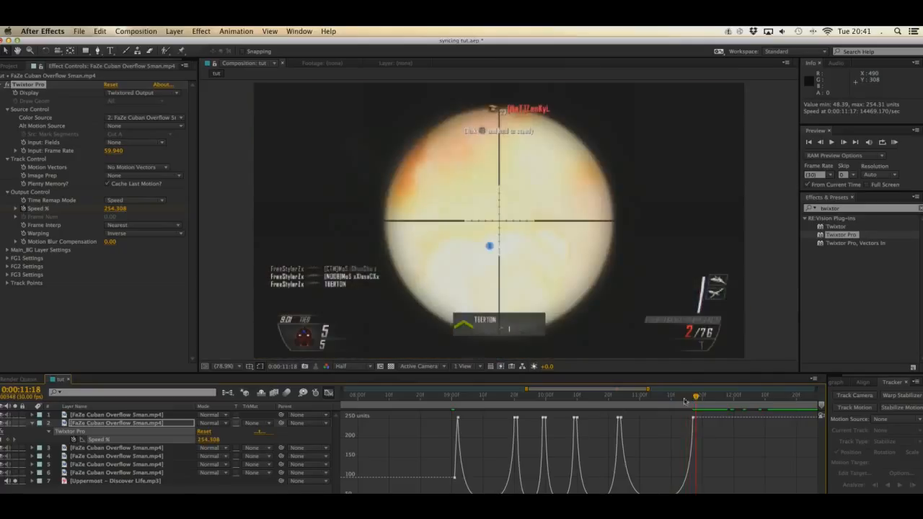
pyautogui.click(328, 392)
# Step: Collapse the fifth section's properties, select the sixth section and save the project
pyautogui.press('u')
pyautogui.click(99, 415)
pyautogui.press('super+s')
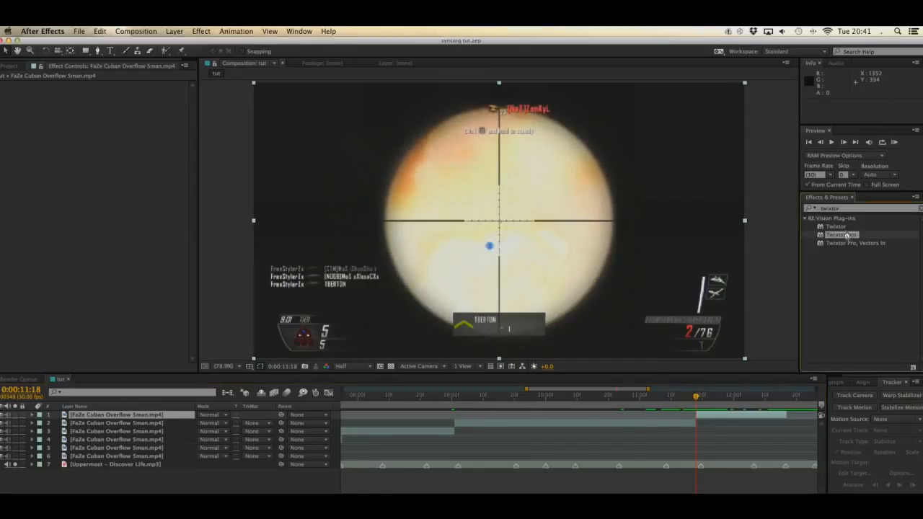
# Step: Apply Twixtor Pro to the sixth section and set its Input: Frame Rate to 59.94
pyautogui.moveTo(842, 234); pyautogui.dragTo(299, 174)
pyautogui.click(114, 150)
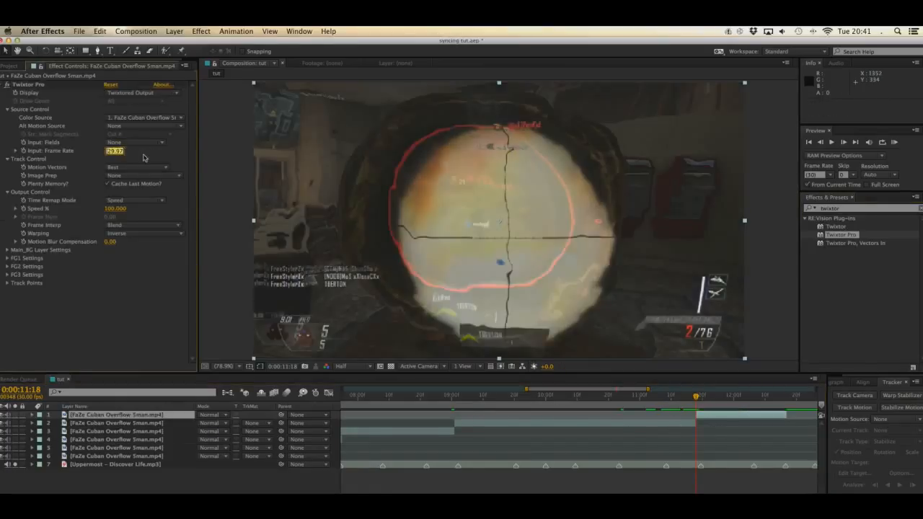
pyautogui.write('59.94')
pyautogui.press('Return')
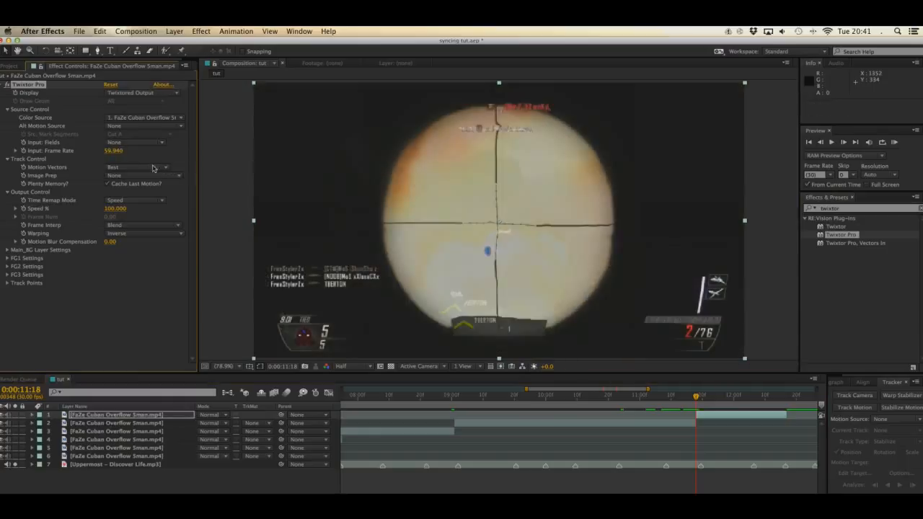
# Step: Set the sixth section's Twixtor Motion Vectors to No Motion Vectors and Frame Interp to Nearest
pyautogui.click(153, 167)
pyautogui.click(147, 237)
pyautogui.click(144, 227)
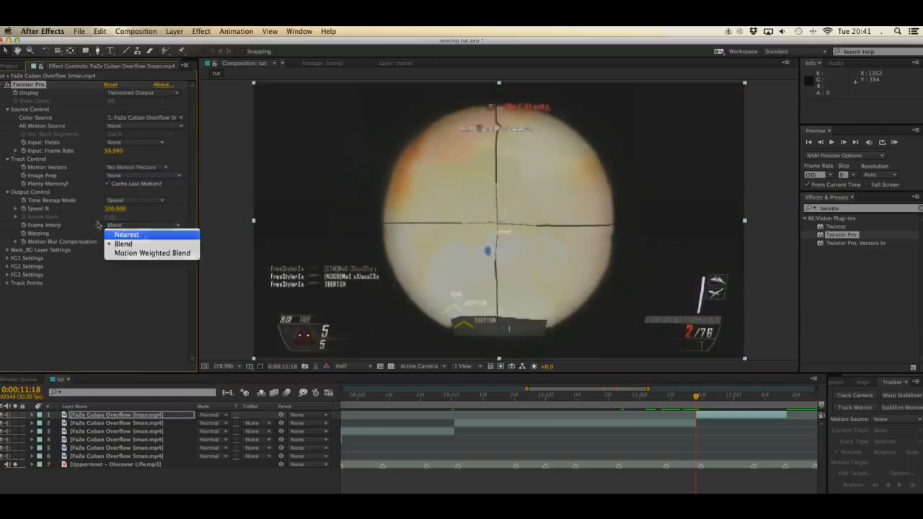
pyautogui.click(104, 226)
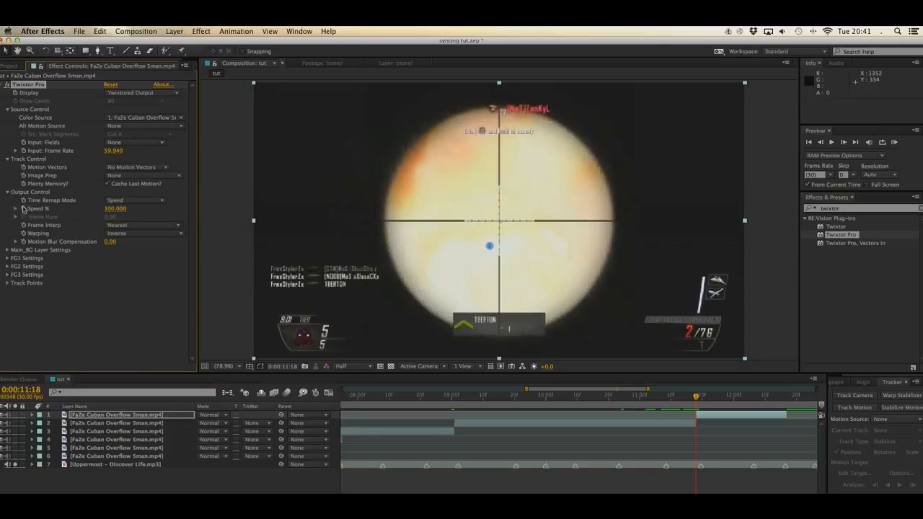
# Step: Keyframe the sixth section's Speed % at 0:00:11:18, paste ramps at 0:00:11:19 and 0:00:12:06, and stretch the first to just before the next beat marker
pyautogui.press('pagedown')
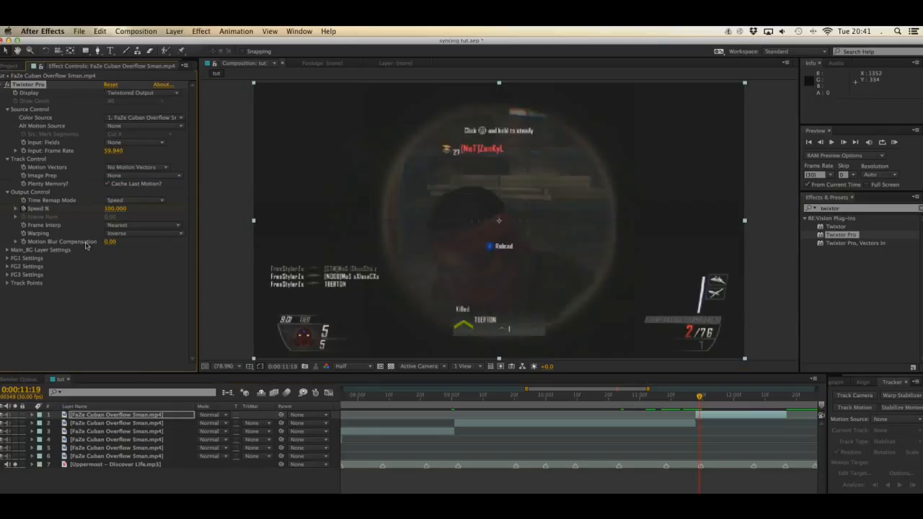
pyautogui.press('u')
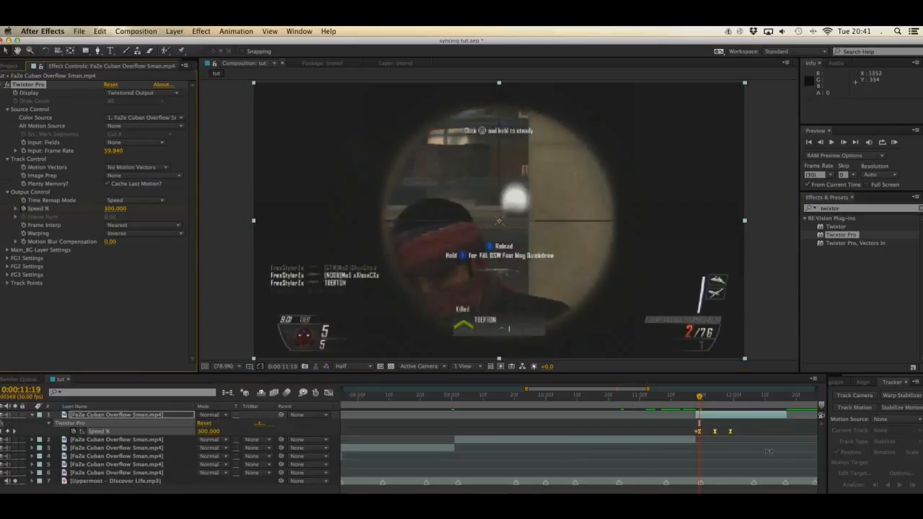
pyautogui.moveTo(731, 435); pyautogui.dragTo(750, 474)
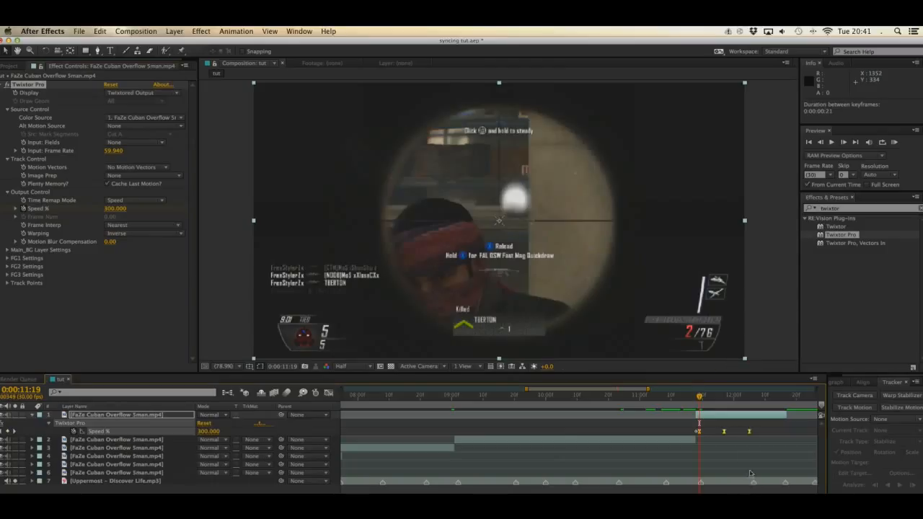
pyautogui.click(751, 396)
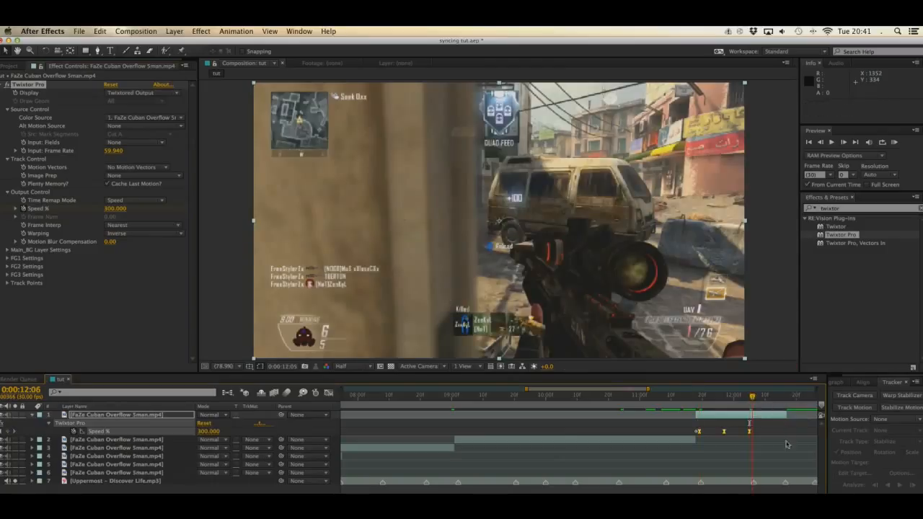
pyautogui.press('super+v')
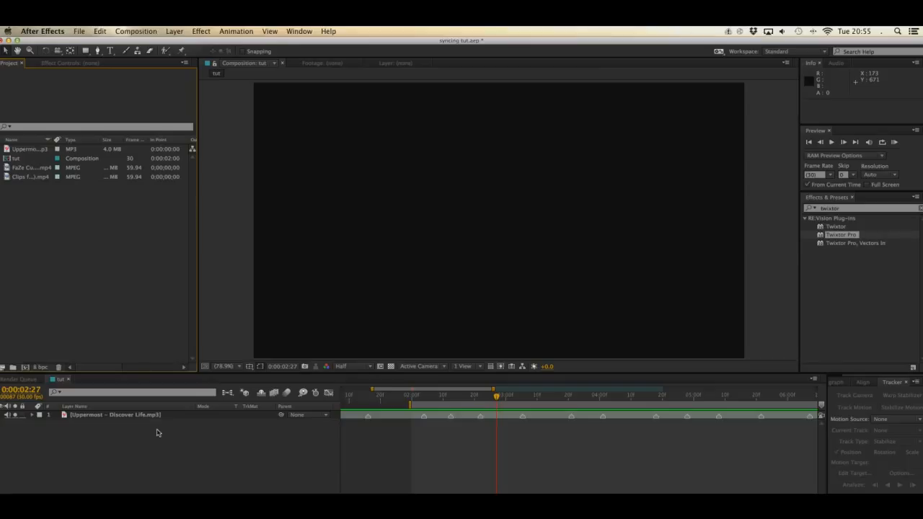
# Step: Save the project and add the footage Clips for 60k editing contest (2).mp4 to the tut composition above the music layer
pyautogui.click(40, 178)
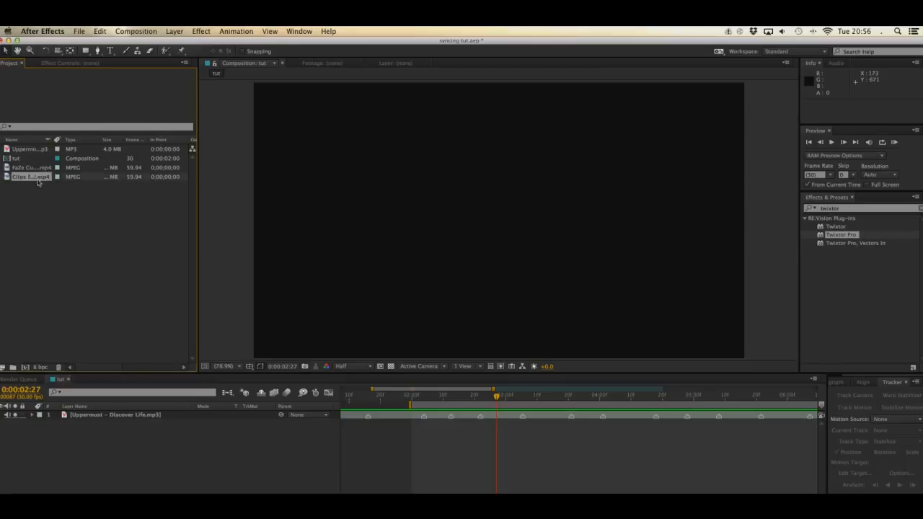
pyautogui.click(41, 188)
pyautogui.click(38, 178)
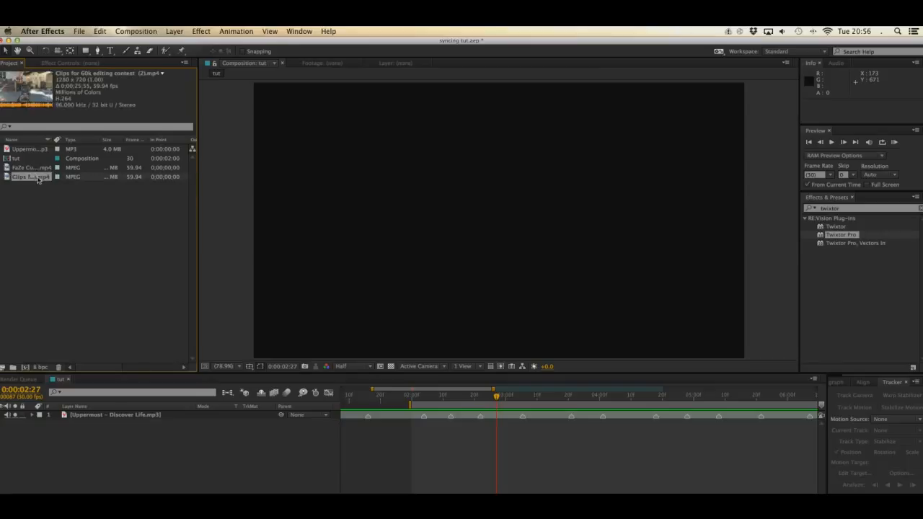
pyautogui.press('super+s')
pyautogui.moveTo(33, 177); pyautogui.dragTo(107, 416)
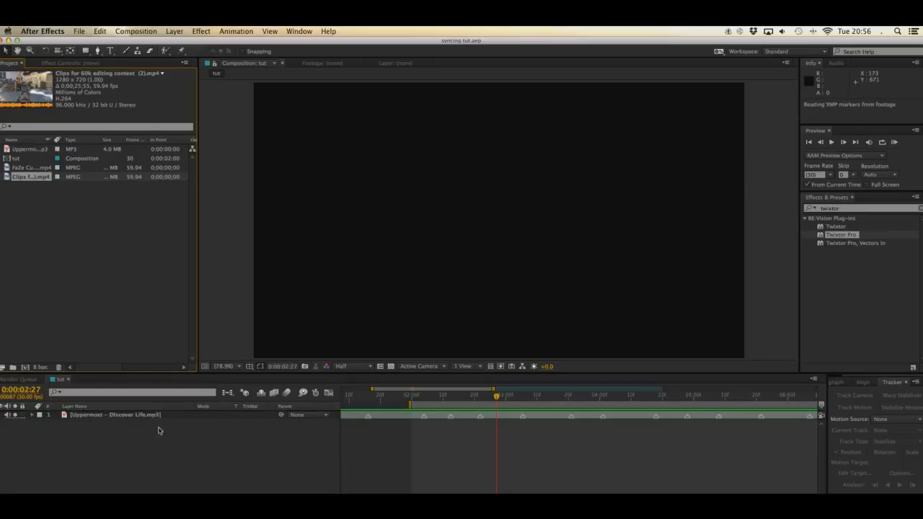
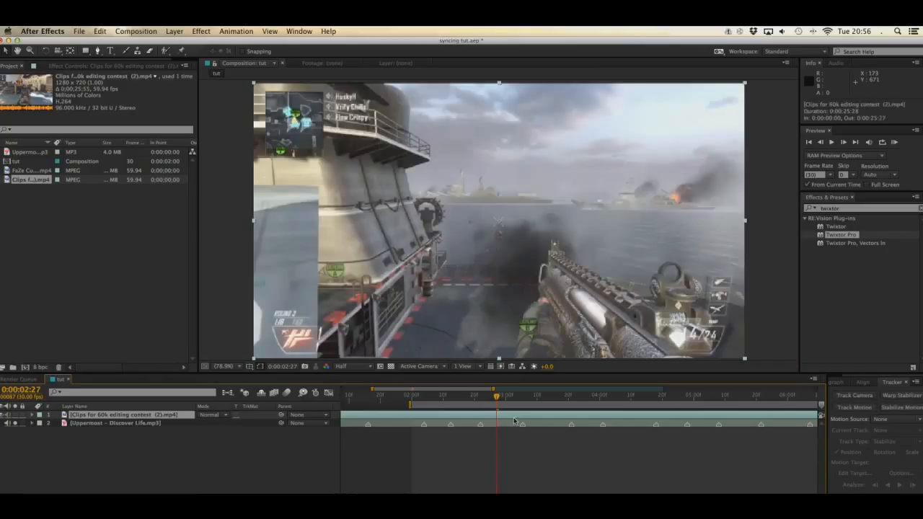
# Step: Slide the new clip to start at 0:00:01:05, aligning its scoped shot with the beat marker at 0:00:05:07, and split it there
pyautogui.moveTo(514, 420); pyautogui.dragTo(585, 439)
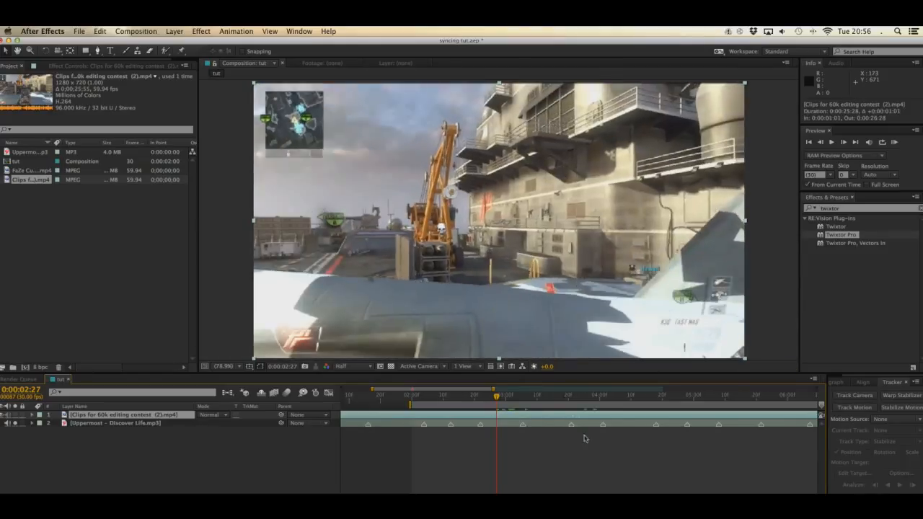
pyautogui.hscroll(5, 536, 469)
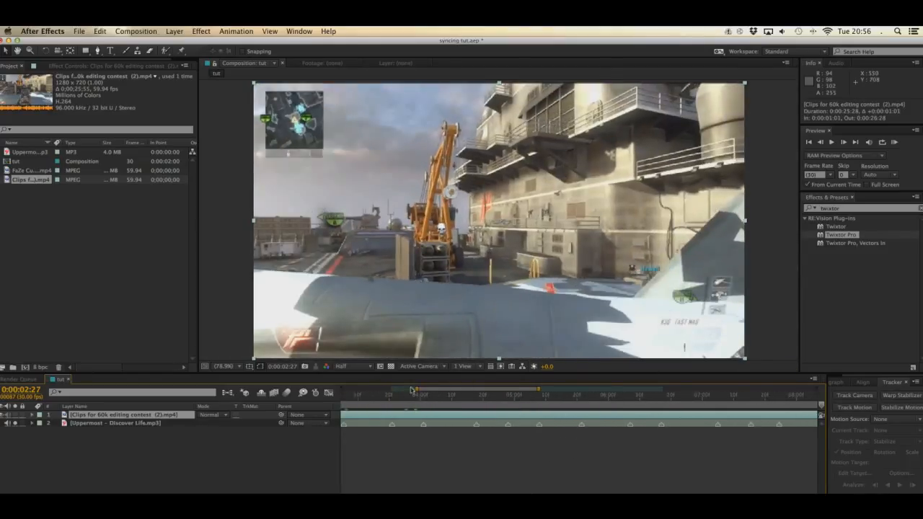
pyautogui.moveTo(443, 405); pyautogui.dragTo(581, 408)
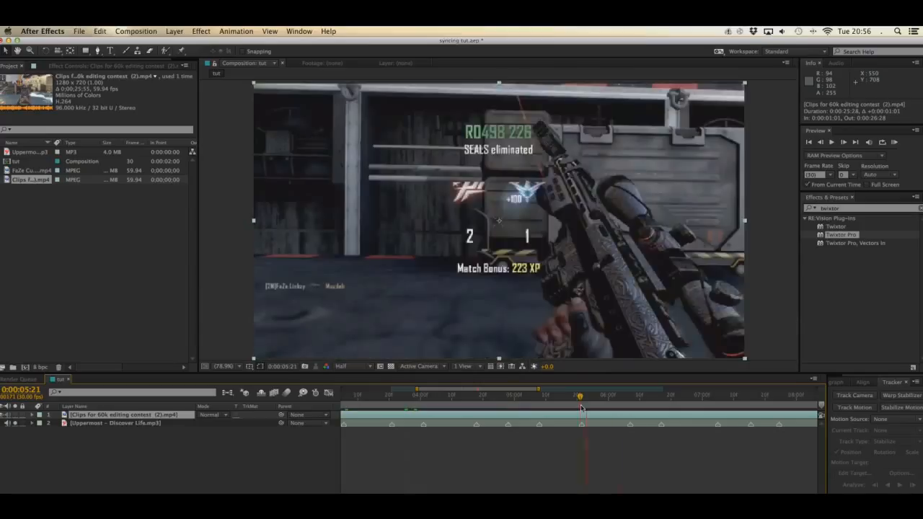
pyautogui.click(537, 396)
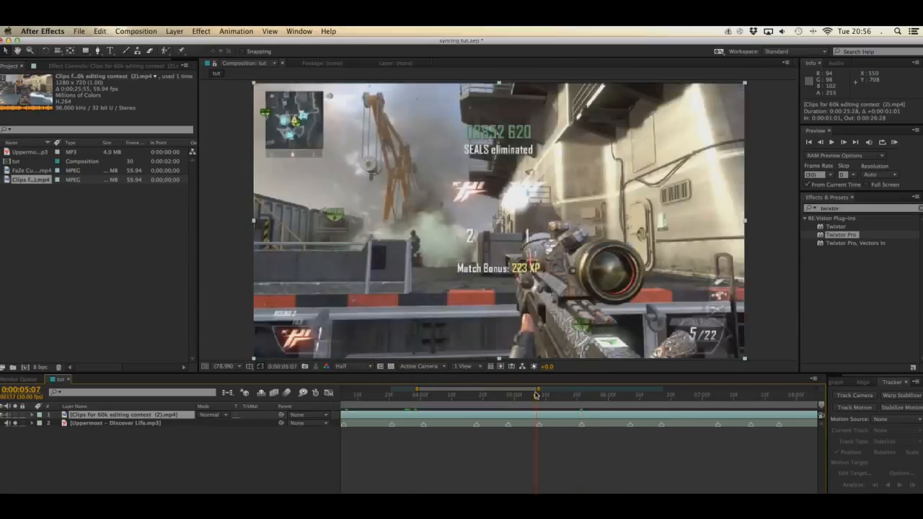
pyautogui.moveTo(547, 416)
pyautogui.mouseDown()
pyautogui.moveTo(568, 419)
pyautogui.moveTo(559, 420)
pyautogui.mouseUp()
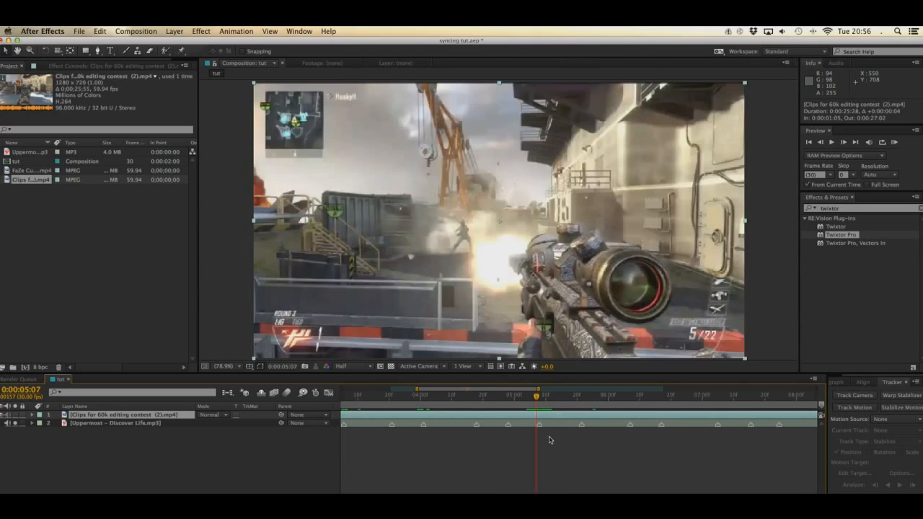
pyautogui.hotkey('ctrl', 'd')
# Step: Split the section before the scoped shot at its earlier gunshot, at 0:00:04:01
pyautogui.press('-')
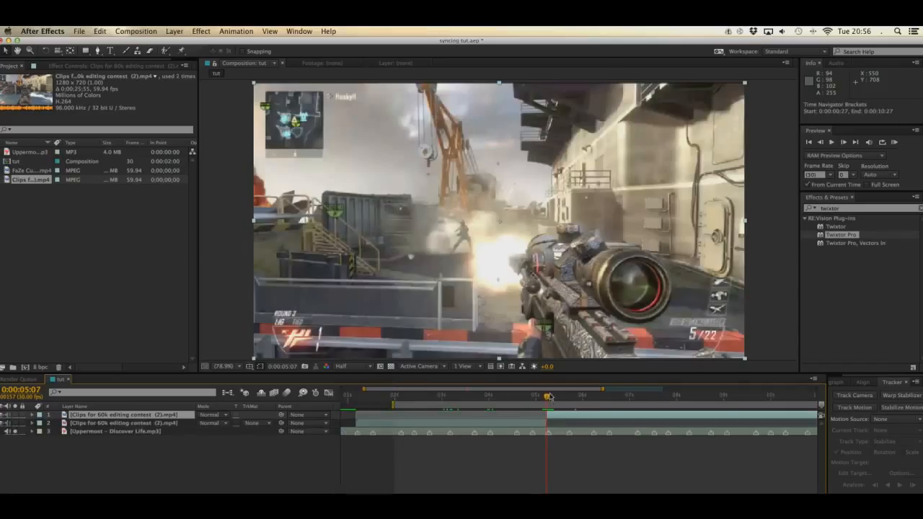
pyautogui.moveTo(549, 396); pyautogui.dragTo(503, 396)
pyautogui.press('super+shift+d')
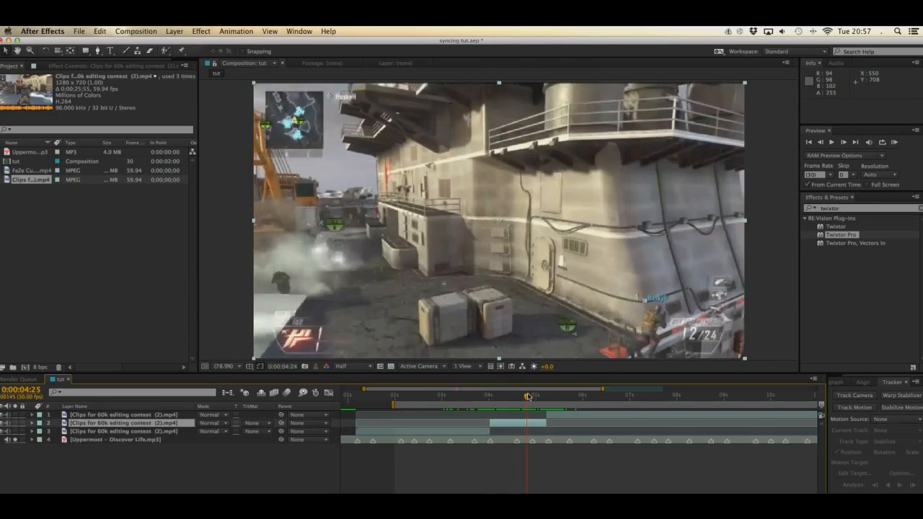
# Step: Split the middle section at 0:00:04:20 and move its second part to start on the beat marker at 0:00:04:18
pyautogui.moveTo(533, 396); pyautogui.dragTo(547, 395)
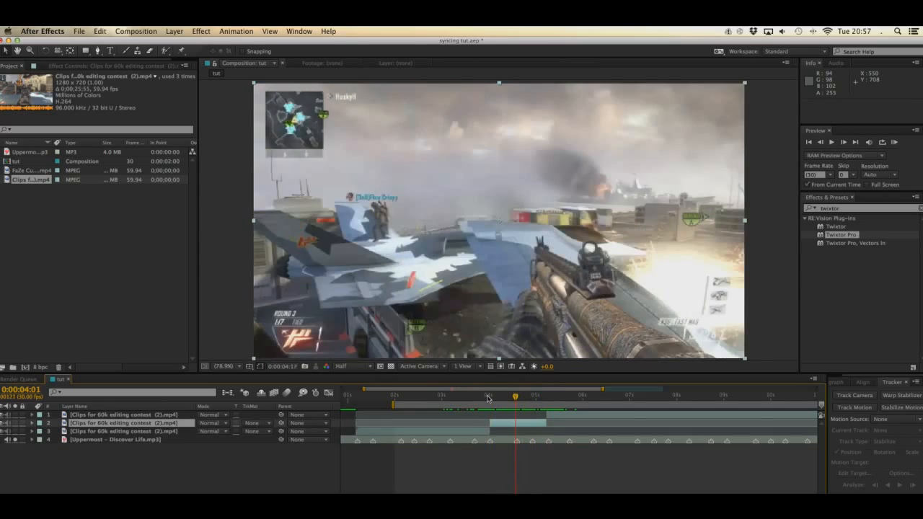
pyautogui.moveTo(489, 398); pyautogui.dragTo(507, 397)
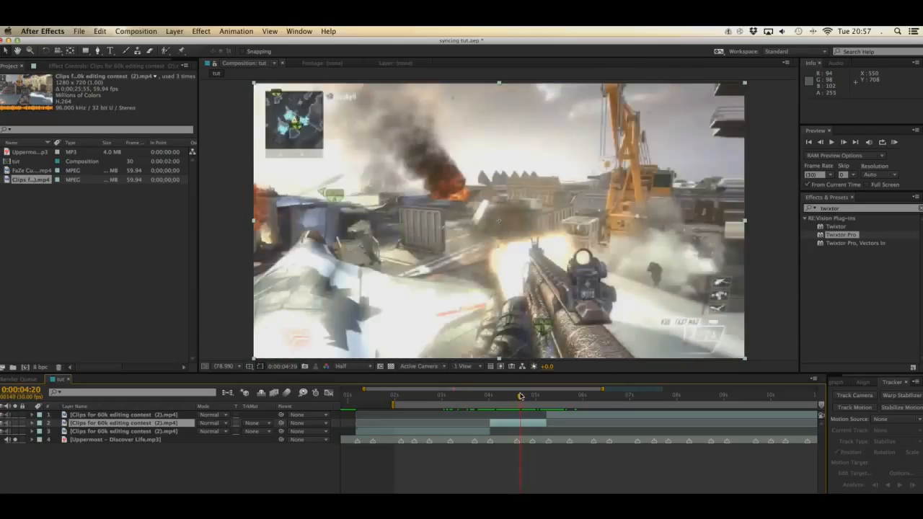
pyautogui.press('super+shift+d')
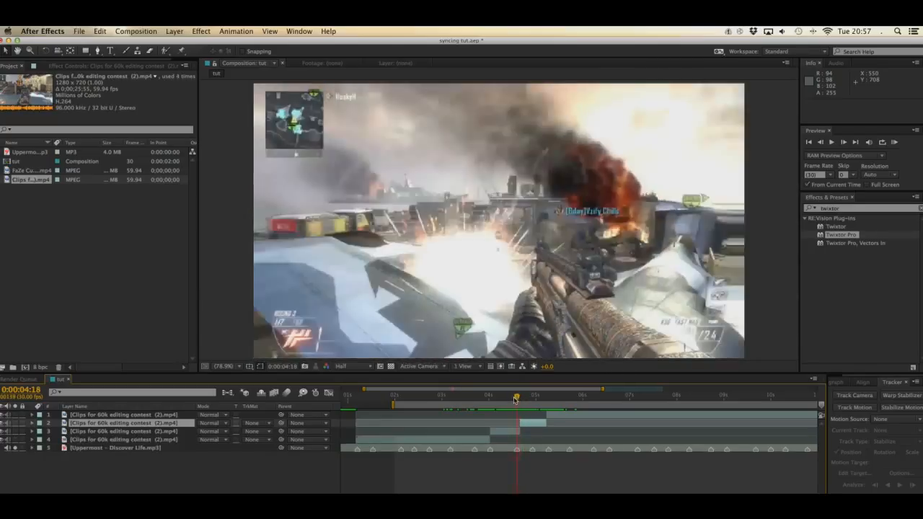
pyautogui.press('[')
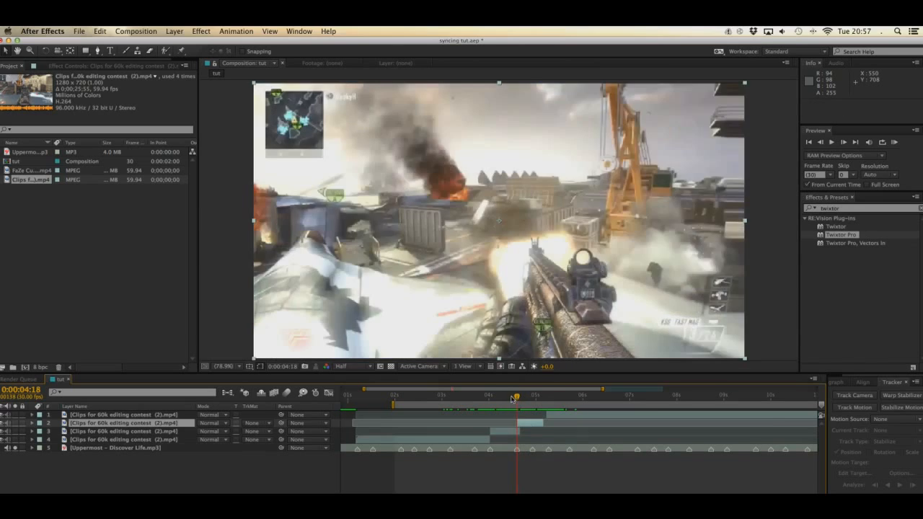
# Step: Split the last section at 0:00:06:17 and slide the new layer back to start at -0:00:02:00, bringing in the killcam footage
pyautogui.moveTo(514, 396); pyautogui.dragTo(610, 398)
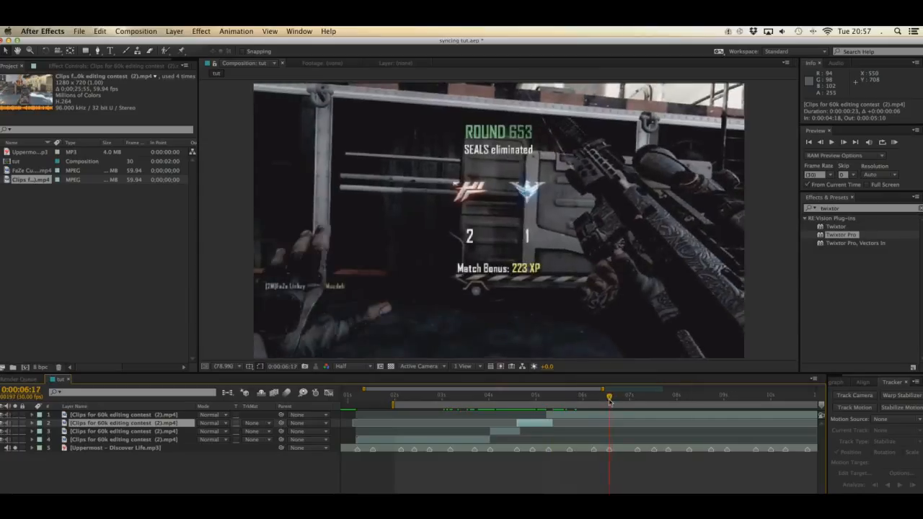
pyautogui.hotkey('ctrl', 'shift', 'd')
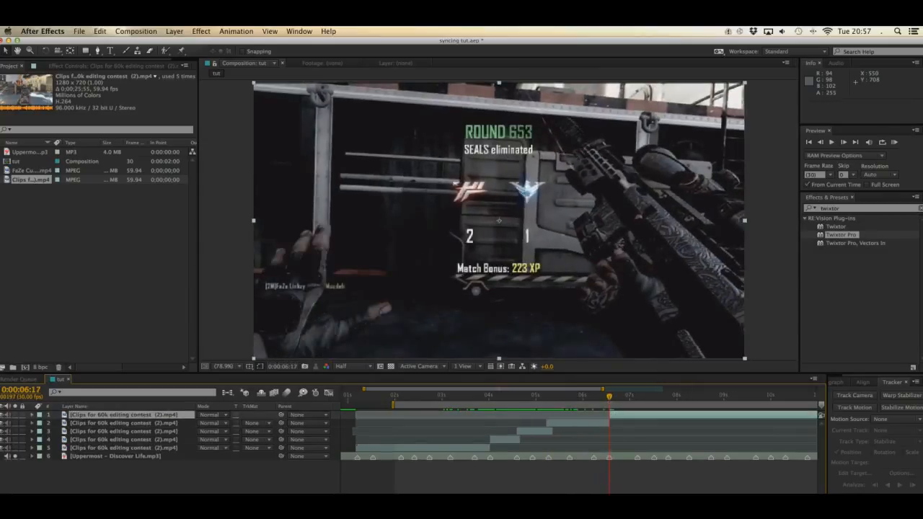
pyautogui.hscroll(5, 592, 486)
pyautogui.press('-')
pyautogui.click(602, 419)
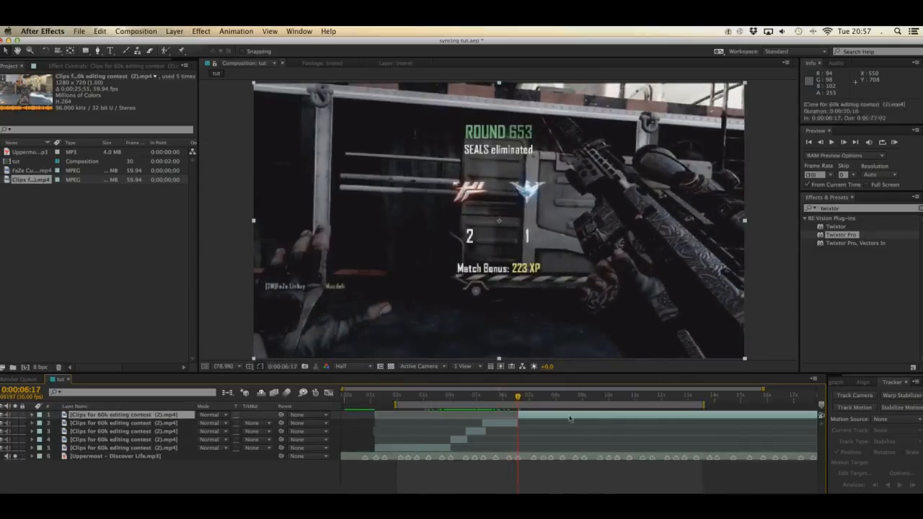
pyautogui.moveTo(570, 418); pyautogui.dragTo(504, 421)
pyautogui.moveTo(676, 417); pyautogui.dragTo(699, 418)
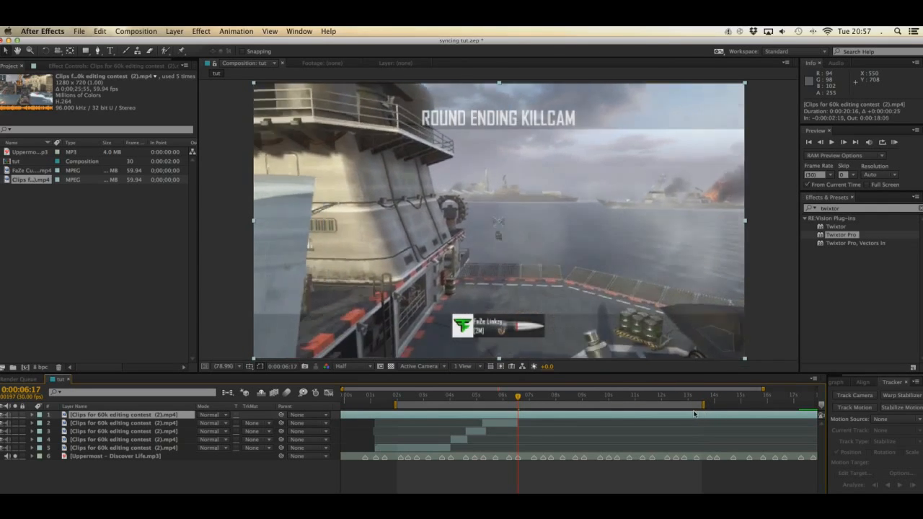
pyautogui.moveTo(694, 414); pyautogui.dragTo(708, 409)
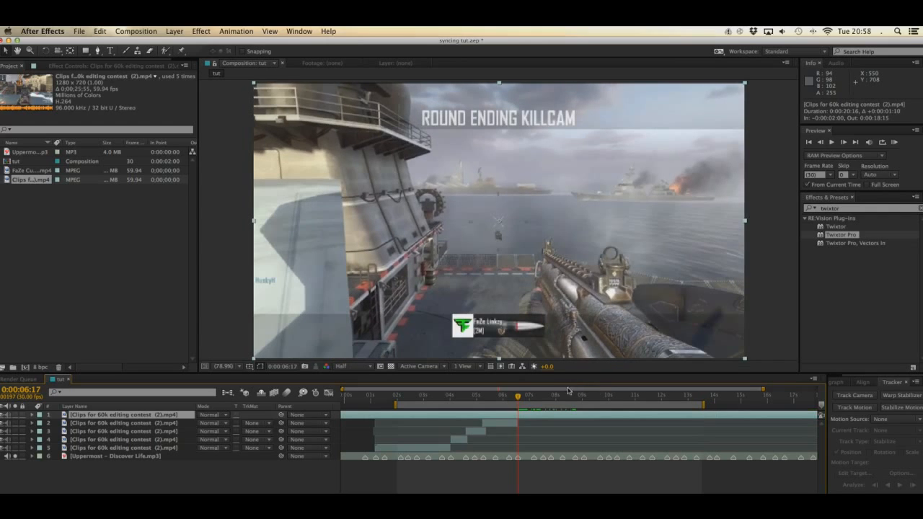
# Step: Split the killcam layer at its first gunshot, at 0:00:08:05
pyautogui.moveTo(532, 395); pyautogui.dragTo(560, 395)
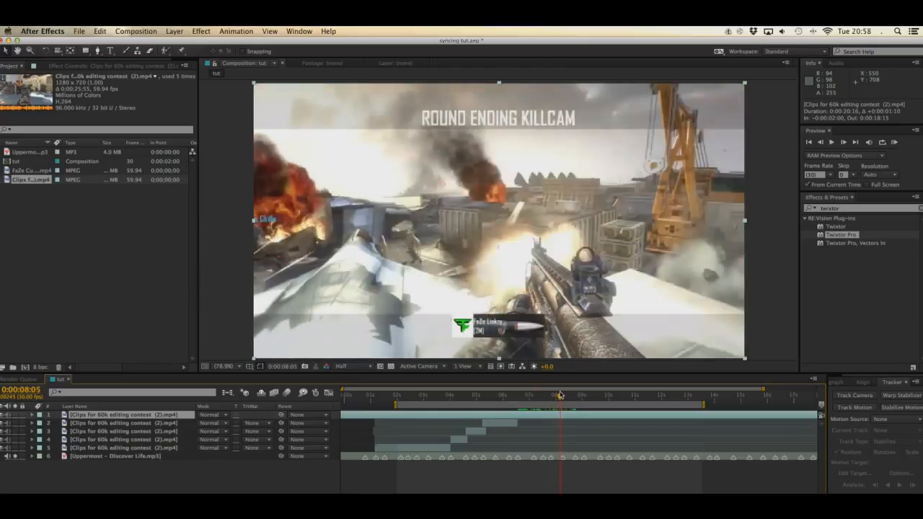
pyautogui.press('=')
pyautogui.hotkey('ctrl', 'shift', 'd')
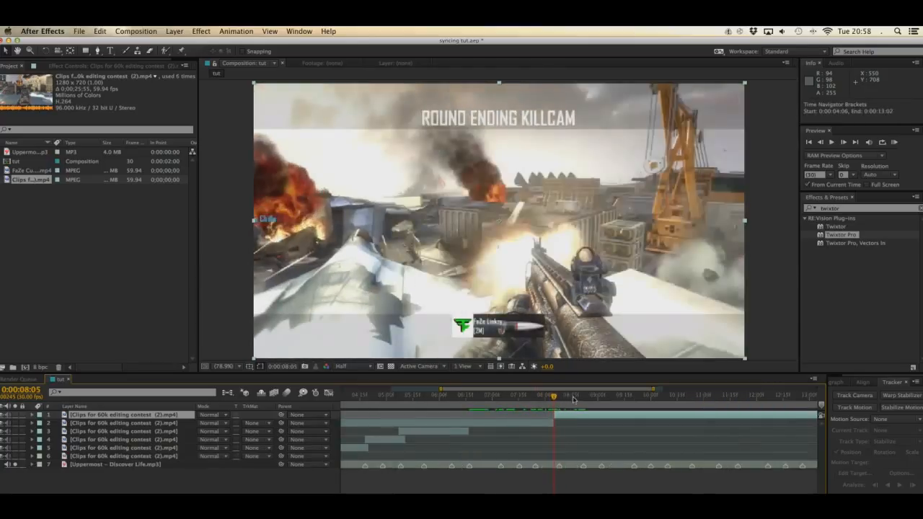
# Step: Slide the newest killcam section two frames earlier to start at 0:00:08:03, and split it at the scoped shot at 0:00:10:09
pyautogui.moveTo(560, 397); pyautogui.dragTo(664, 396)
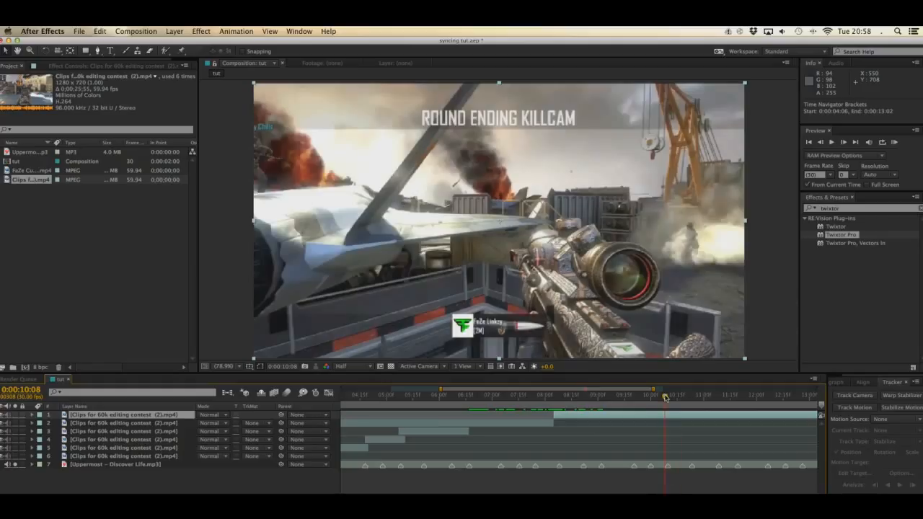
pyautogui.moveTo(667, 398); pyautogui.dragTo(682, 417)
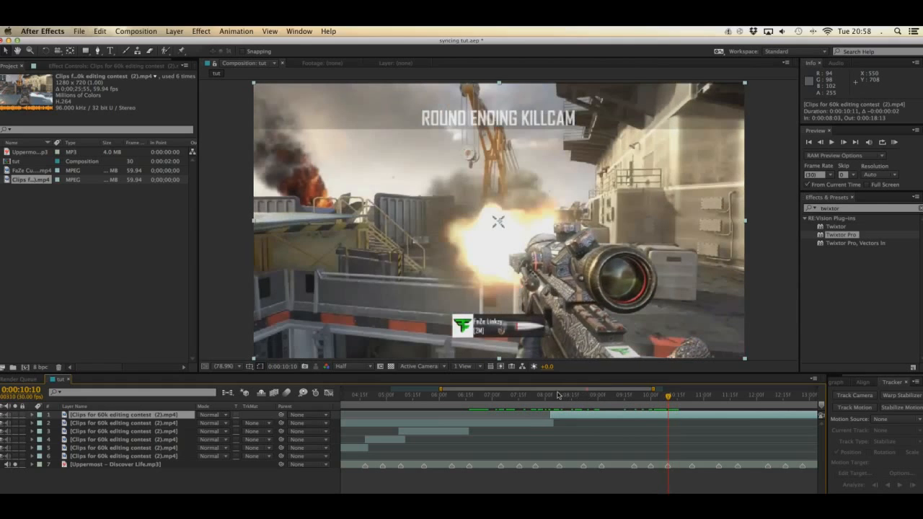
pyautogui.click(554, 396)
pyautogui.moveTo(567, 396); pyautogui.dragTo(599, 397)
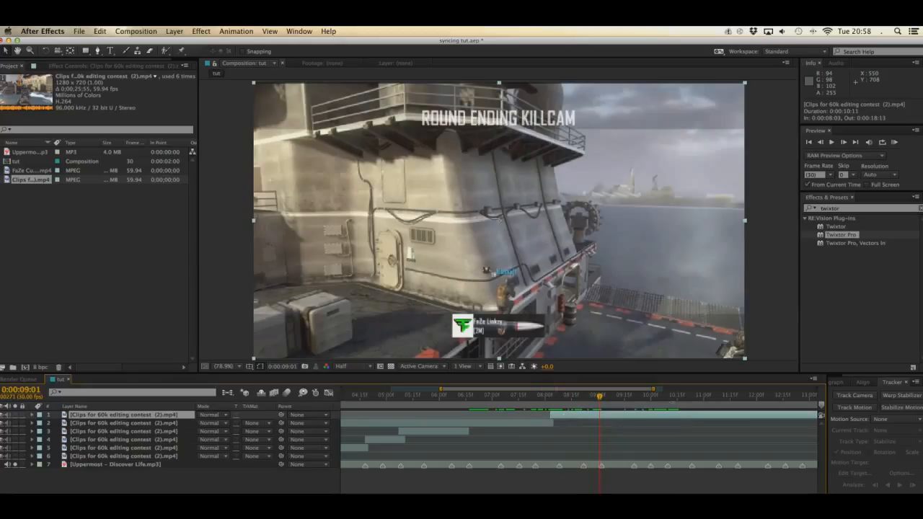
pyautogui.moveTo(653, 398); pyautogui.dragTo(666, 401)
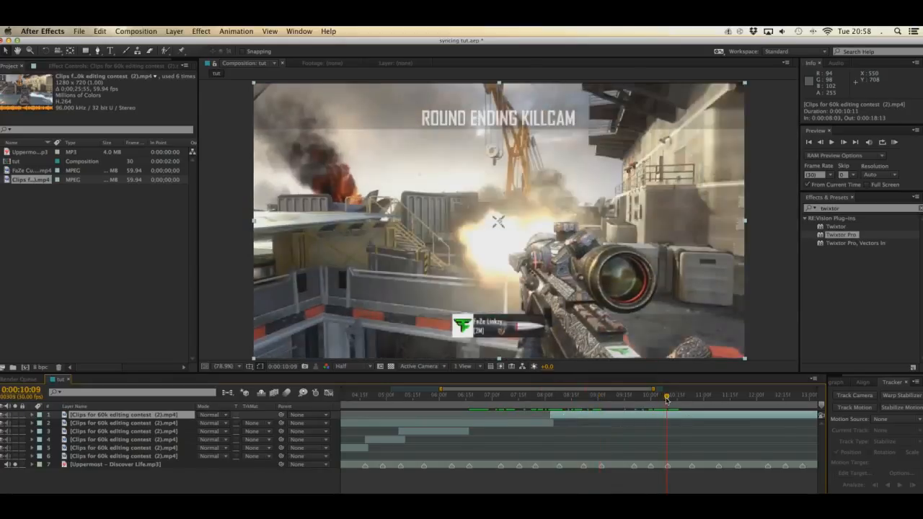
pyautogui.press('super+shift+d')
# Step: Move the middle killcam section to start at the 0:00:09:02 beat marker and trim its end to 0:00:10:08
pyautogui.moveTo(608, 402); pyautogui.dragTo(601, 401)
pyautogui.click(609, 423)
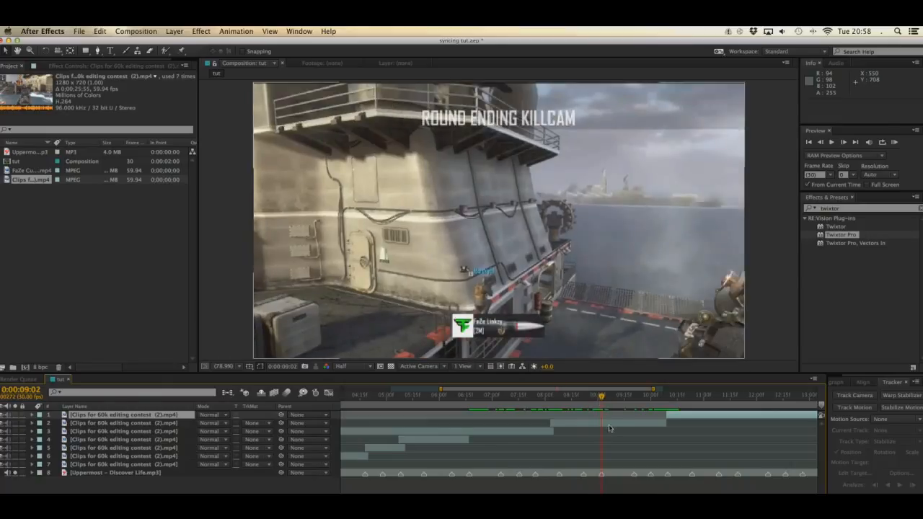
pyautogui.press('[')
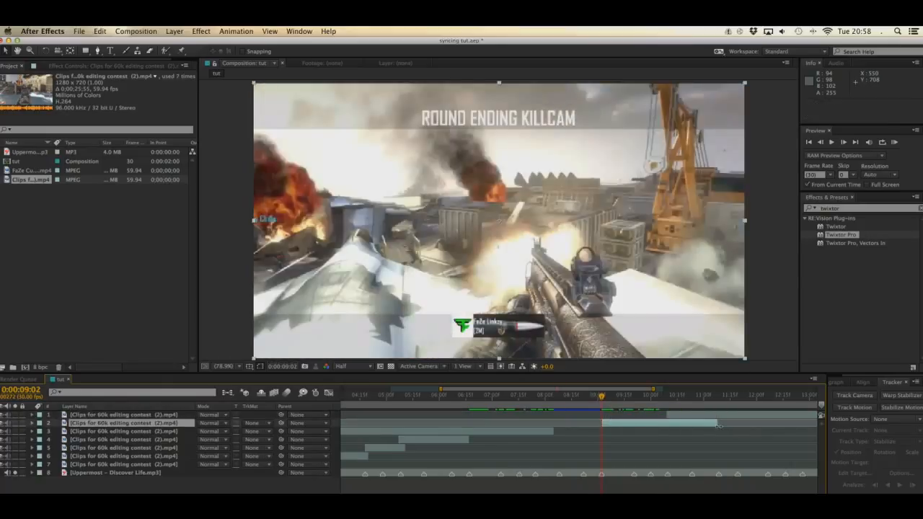
pyautogui.moveTo(718, 427); pyautogui.dragTo(664, 431)
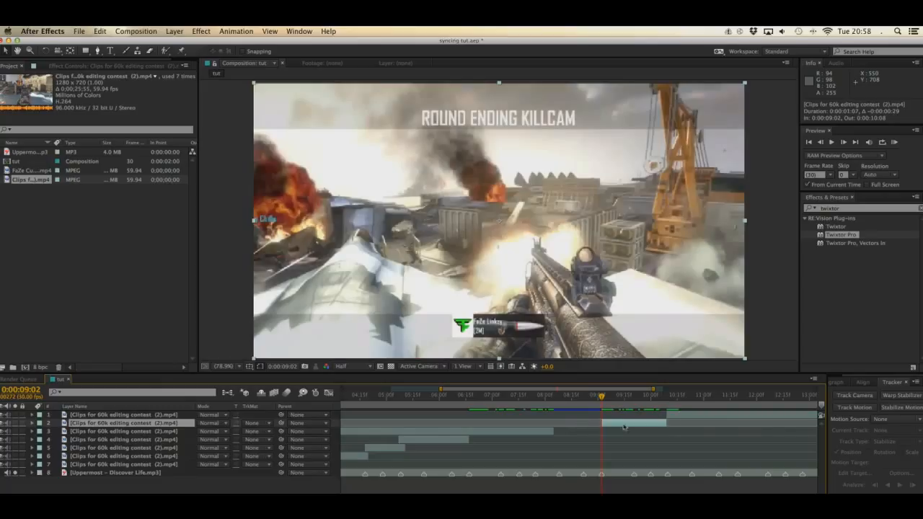
# Step: Extend the first killcam section to 0:00:09:01 and slip its footage so the gunshot lands at the section's end
pyautogui.moveTo(552, 431); pyautogui.dragTo(601, 431)
pyautogui.moveTo(547, 398); pyautogui.dragTo(616, 433)
pyautogui.press('y')
pyautogui.press('pagedown')
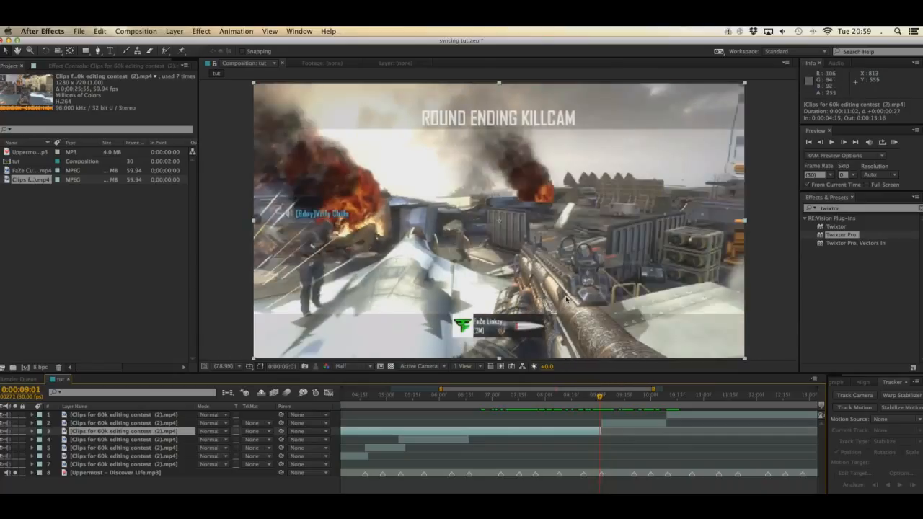
# Step: Trim the end of the last killcam section to the beat marker at 0:00:11:19
pyautogui.click(472, 396)
pyautogui.moveTo(473, 396); pyautogui.dragTo(743, 408)
pyautogui.click(746, 414)
pyautogui.hotkey('alt', ']')
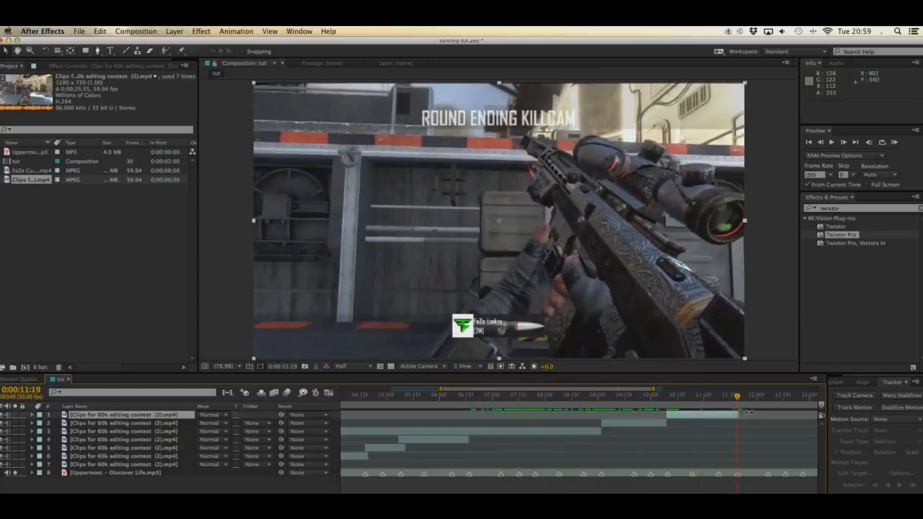
# Step: Trim the start of the first killcam section to 0:00:06:17 and save the project
pyautogui.click(469, 397)
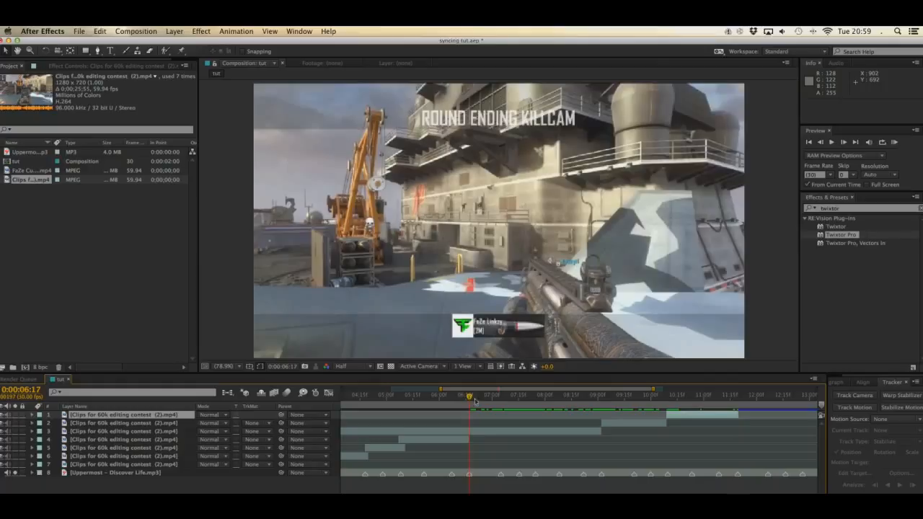
pyautogui.click(479, 432)
pyautogui.hotkey('alt', '[')
pyautogui.press('super+s')
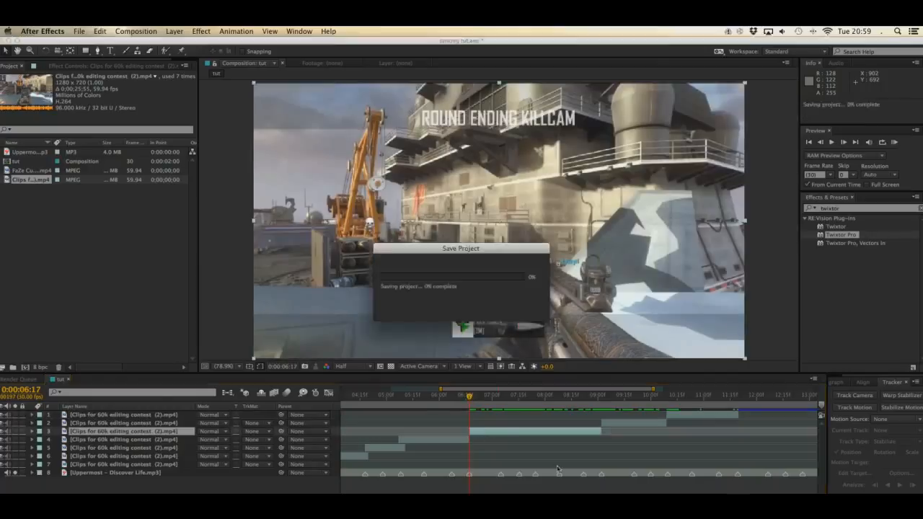
# Step: Trim the start of the clip's earliest section, on layer 7, to 0:00:03:04 and save the project
pyautogui.hscroll(-10, 580, 439)
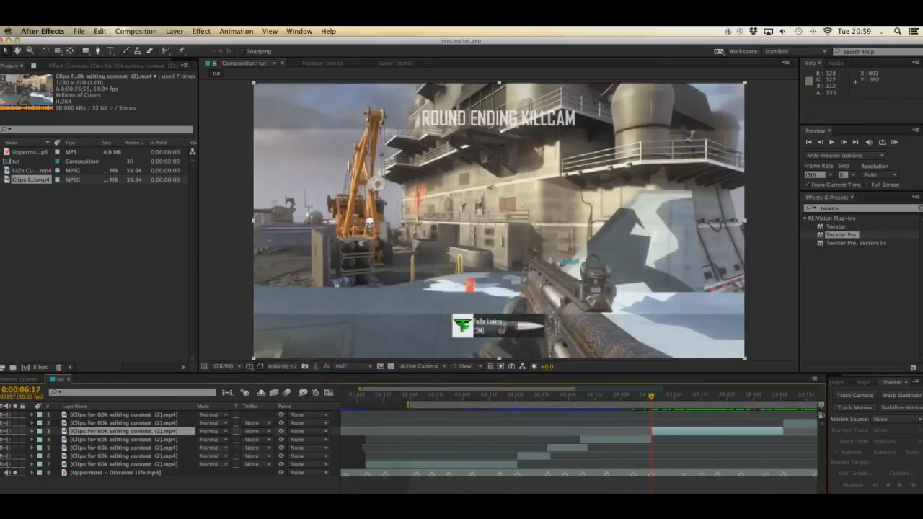
pyautogui.click(509, 397)
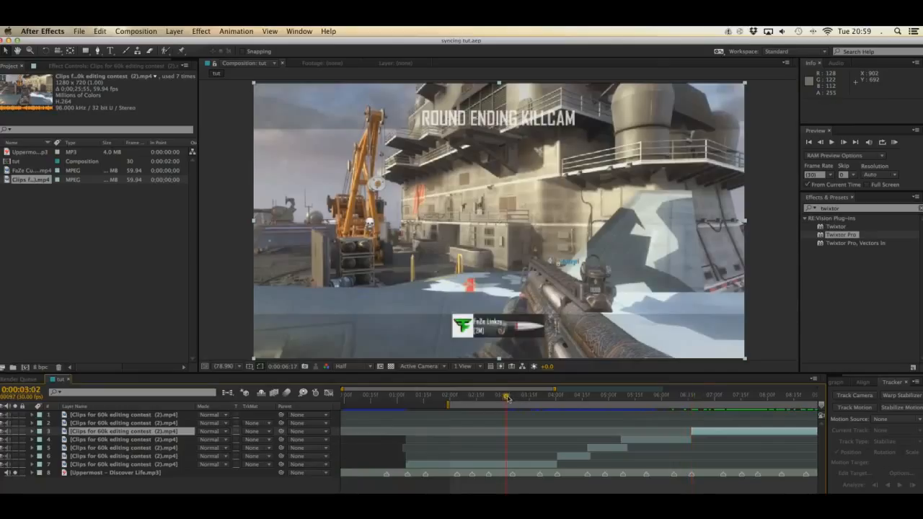
pyautogui.click(525, 465)
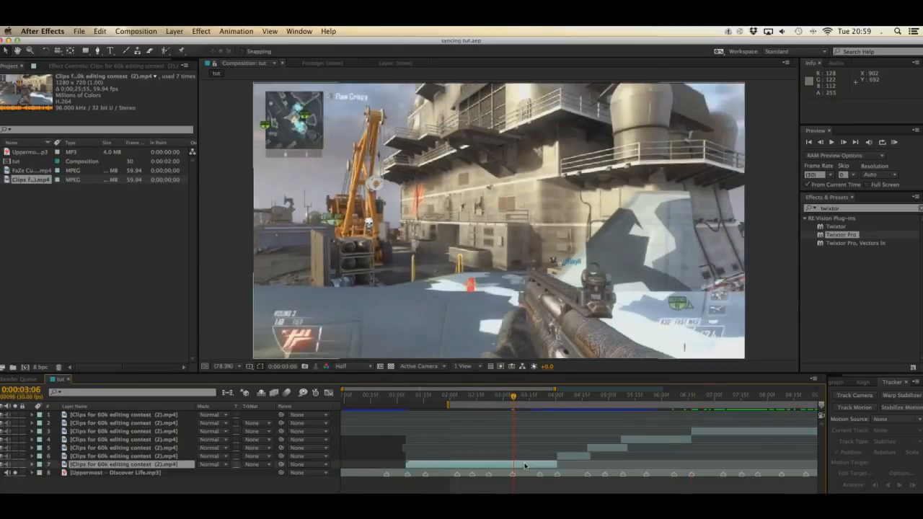
pyautogui.moveTo(556, 398); pyautogui.dragTo(509, 405)
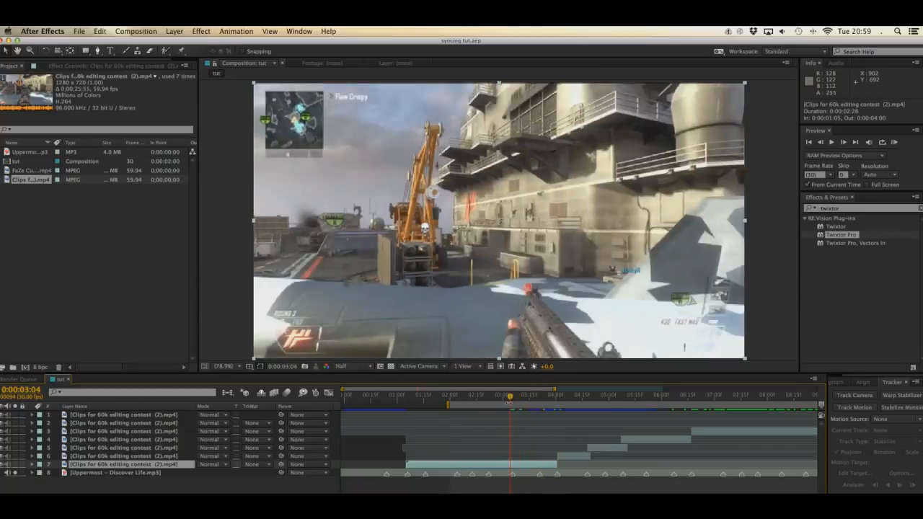
pyautogui.hotkey('alt', '[')
pyautogui.press('super+s')
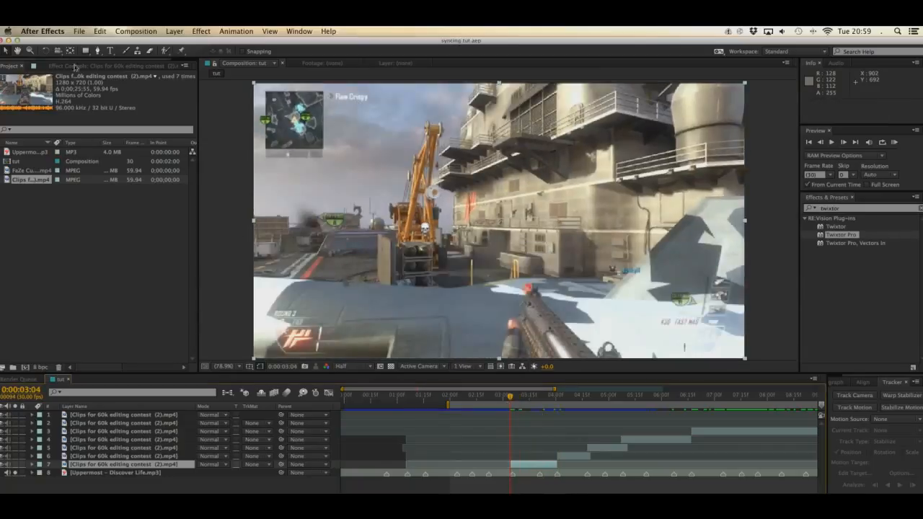
# Step: Show the effect settings of the earliest section on layer 7 and apply Twixtor Pro to it
pyautogui.click(75, 67)
pyautogui.moveTo(849, 239); pyautogui.dragTo(134, 132)
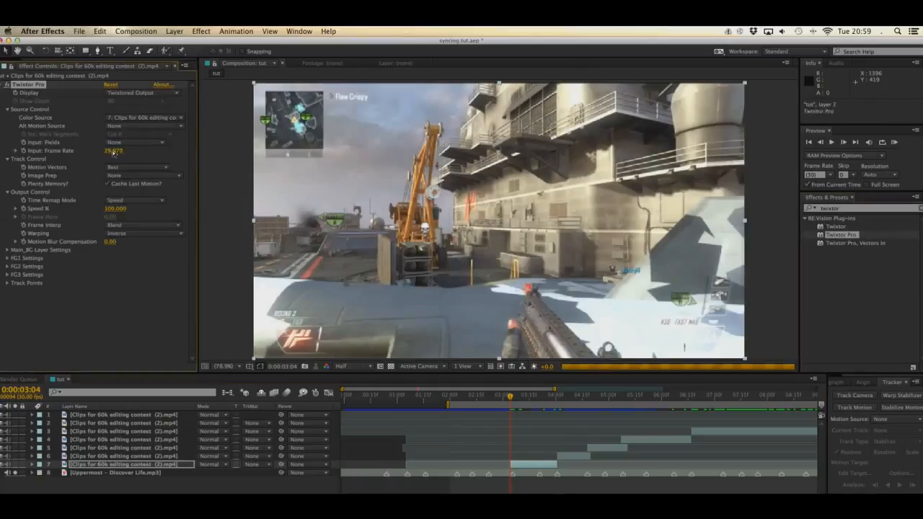
# Step: Set Twixtor Pro's input frame rate to 59.94 for the layer 7 section
pyautogui.click(113, 151)
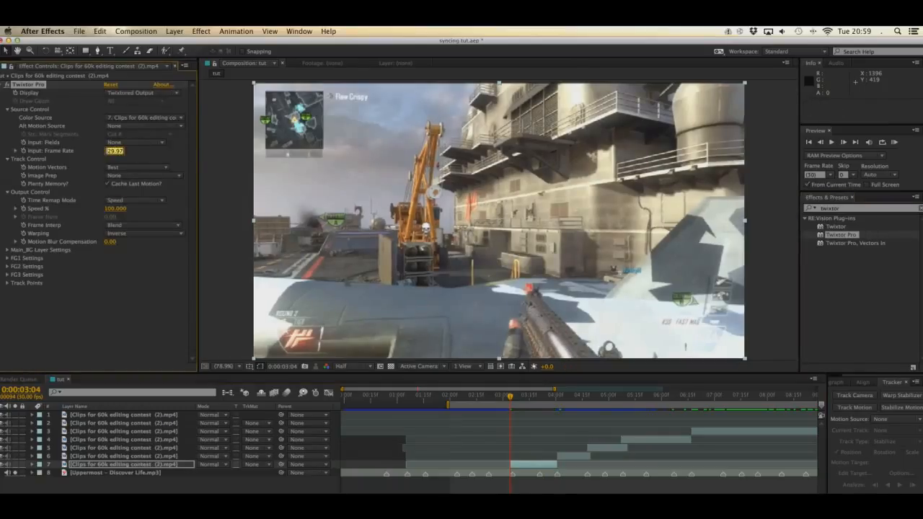
pyautogui.write('59')
pyautogui.press('Return')
pyautogui.click(116, 152)
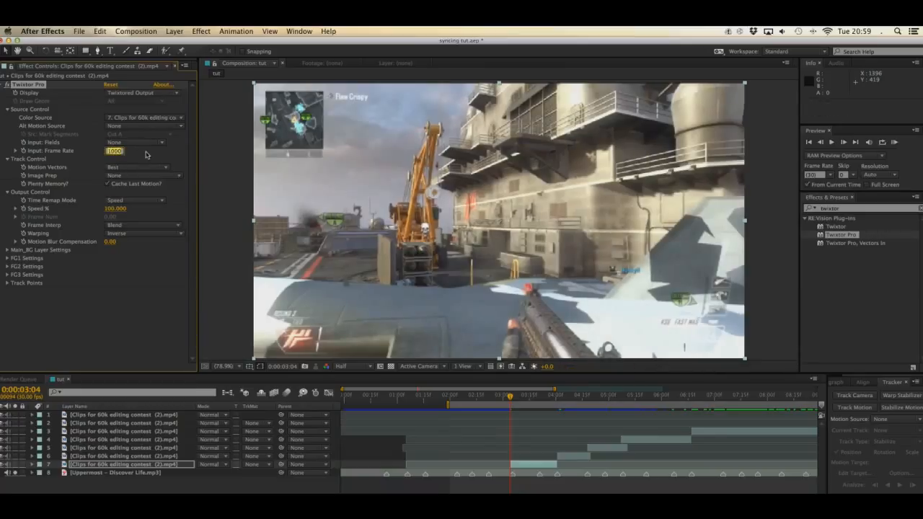
pyautogui.write('59.94')
pyautogui.press('Return')
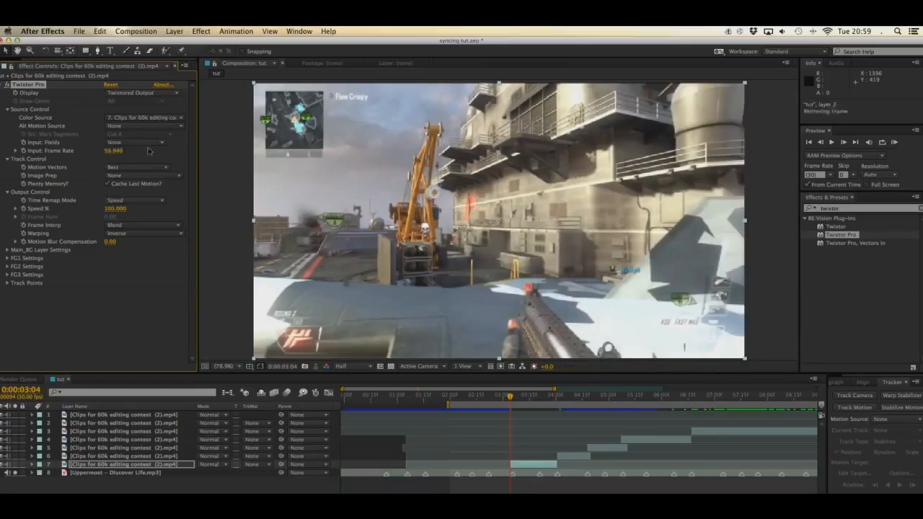
# Step: Set layer 7's Twixtor Motion Vectors to No Motion Vectors and Frame Interp to Nearest
pyautogui.click(131, 166)
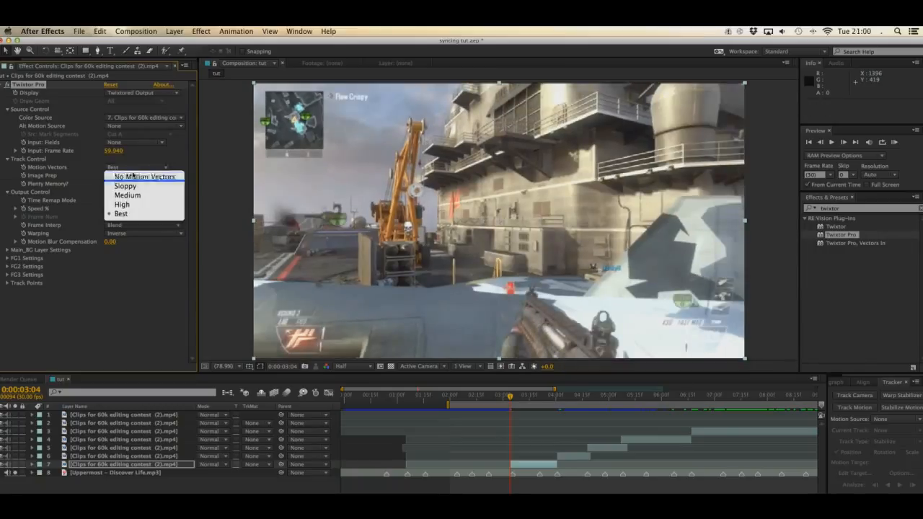
pyautogui.click(129, 175)
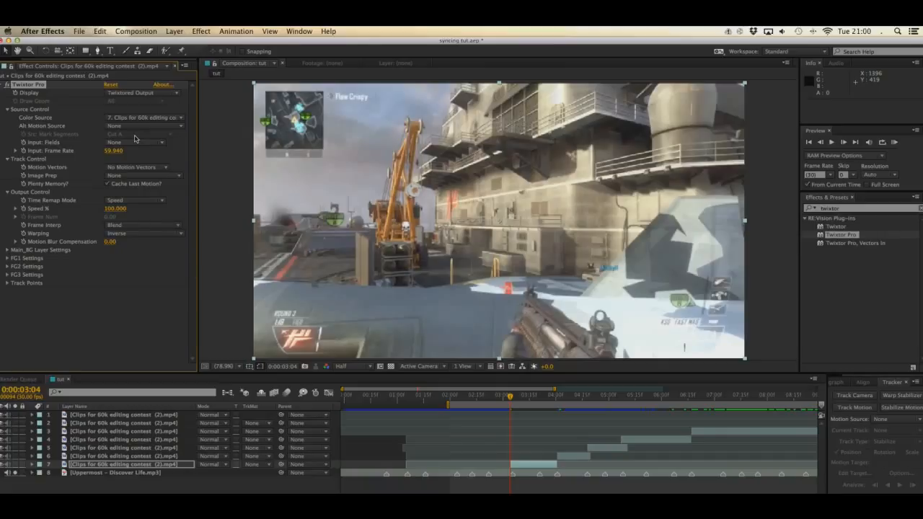
pyautogui.click(143, 229)
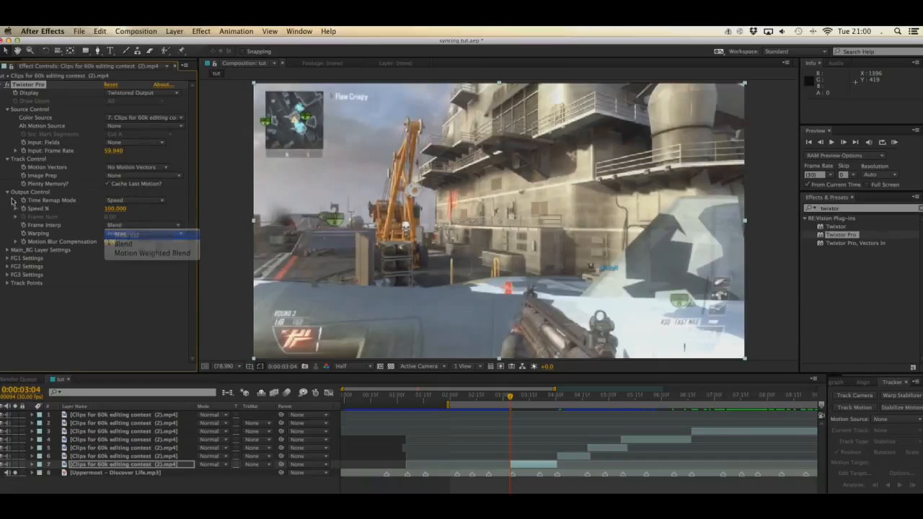
pyautogui.click(130, 233)
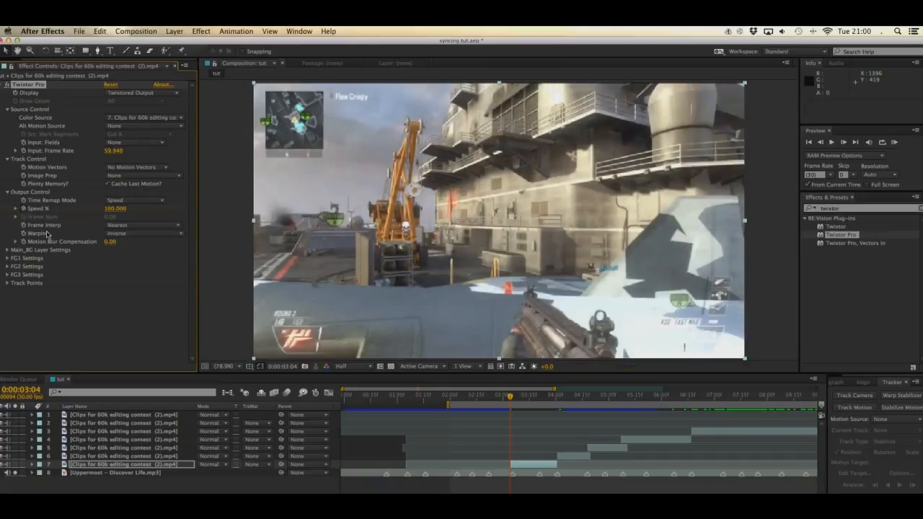
# Step: Paste the Twixtor speed-ramp keyframes on layer 7 at 0:00:03:05 and stretch them to end at 0:00:03:20
pyautogui.press('u')
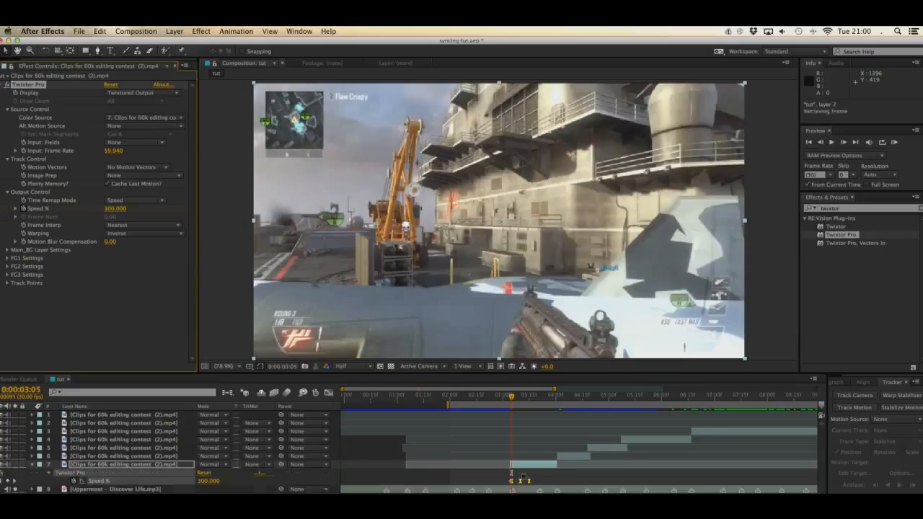
pyautogui.press('=')
pyautogui.click(524, 492)
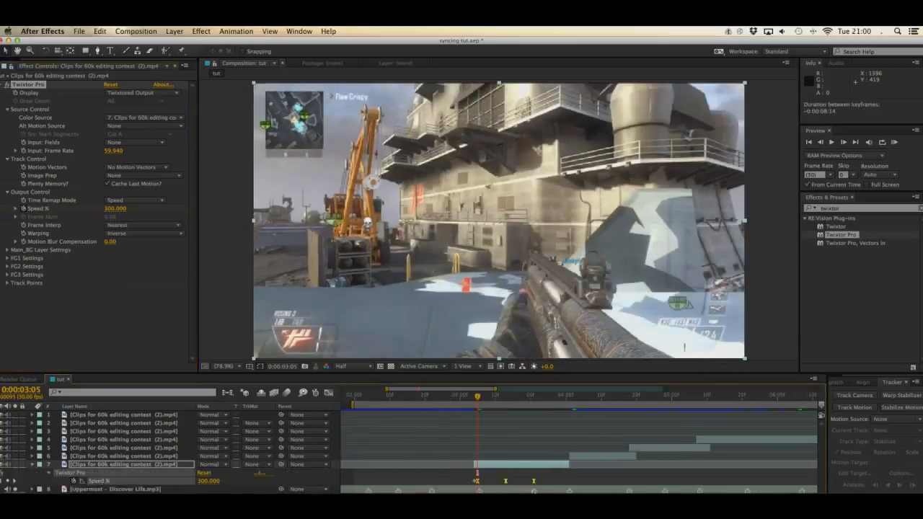
pyautogui.click(530, 399)
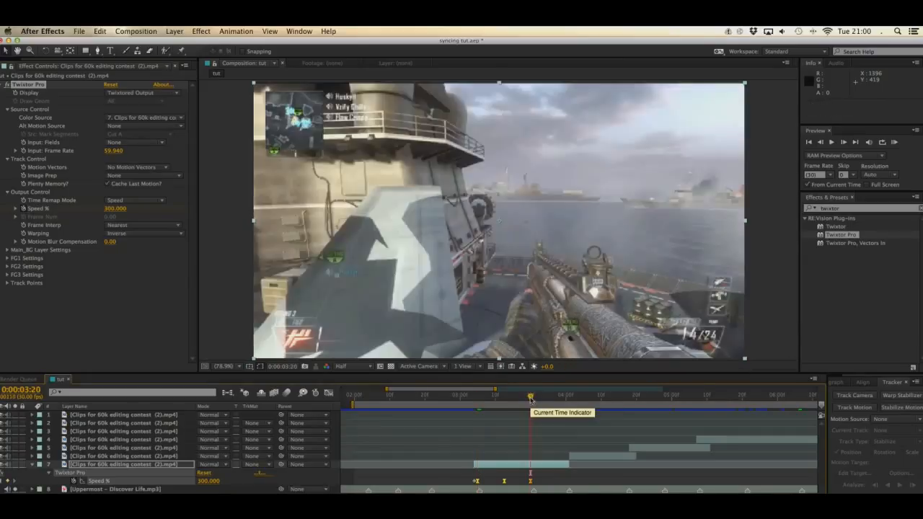
# Step: Paste a second speed ramp on layer 7 at 0:00:03:21 and scale its keyframes to end at 0:00:04:00
pyautogui.moveTo(530, 399); pyautogui.dragTo(534, 401)
pyautogui.press('super+v')
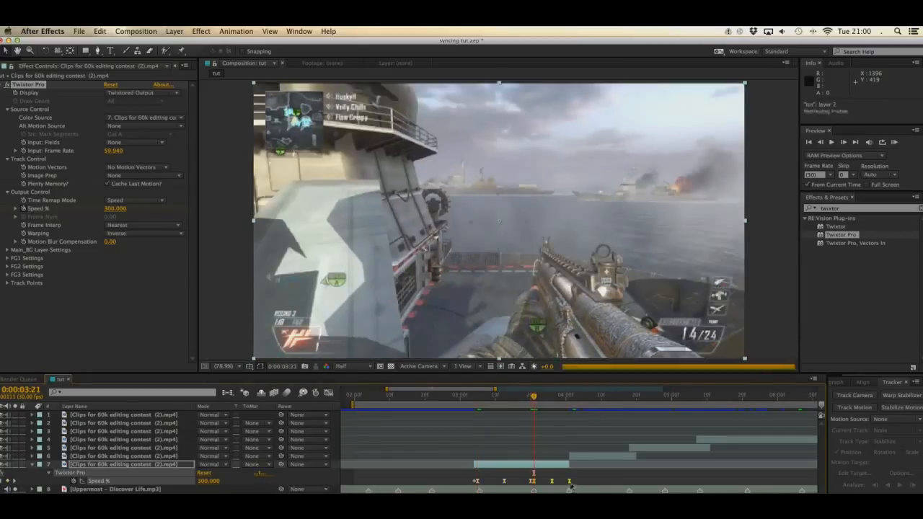
pyautogui.moveTo(569, 482); pyautogui.dragTo(567, 483)
pyautogui.moveTo(564, 397); pyautogui.dragTo(566, 401)
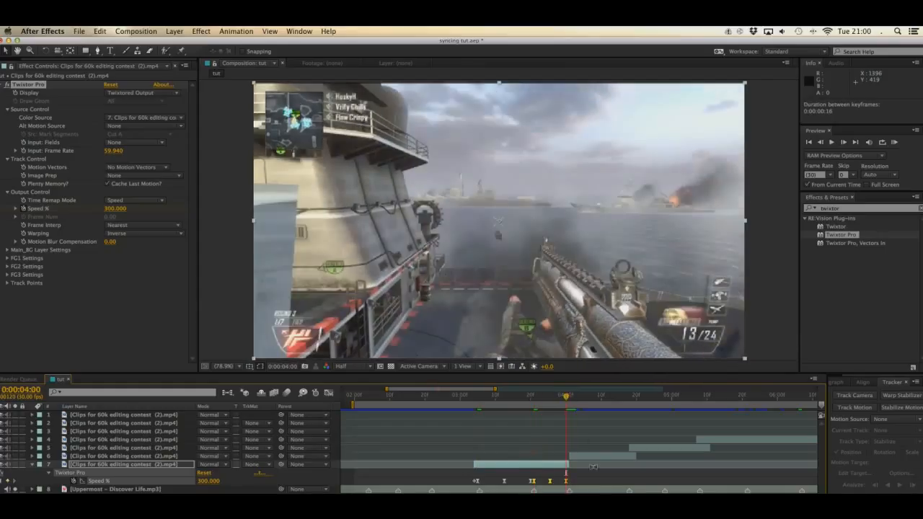
# Step: Slip the footage inside layer 7's trimmed section to align it with the cut at 0:00:04:01
pyautogui.click(597, 483)
pyautogui.press('y')
pyautogui.click(542, 463)
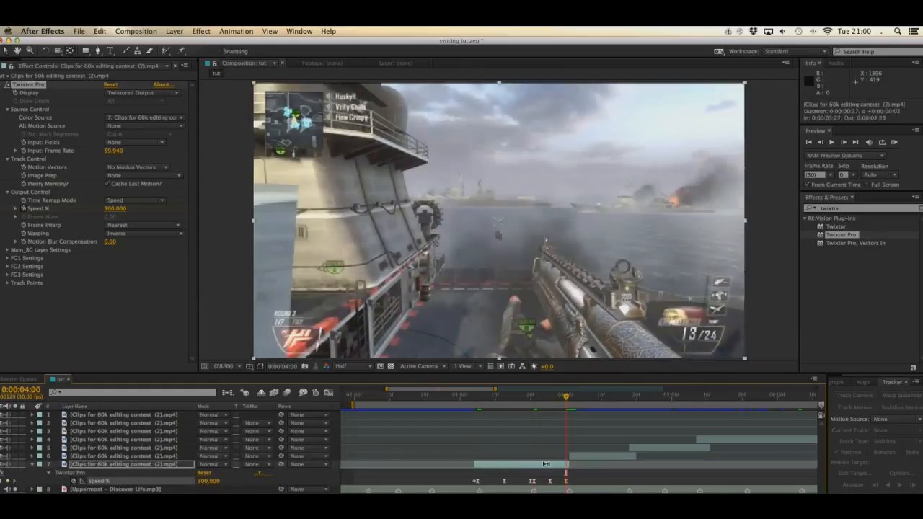
pyautogui.moveTo(553, 464); pyautogui.dragTo(560, 465)
pyautogui.press('v')
pyautogui.moveTo(568, 399); pyautogui.dragTo(569, 400)
# Step: Apply Twixtor Pro to the layer 6 section and set its input frame rate to 59.94
pyautogui.click(577, 455)
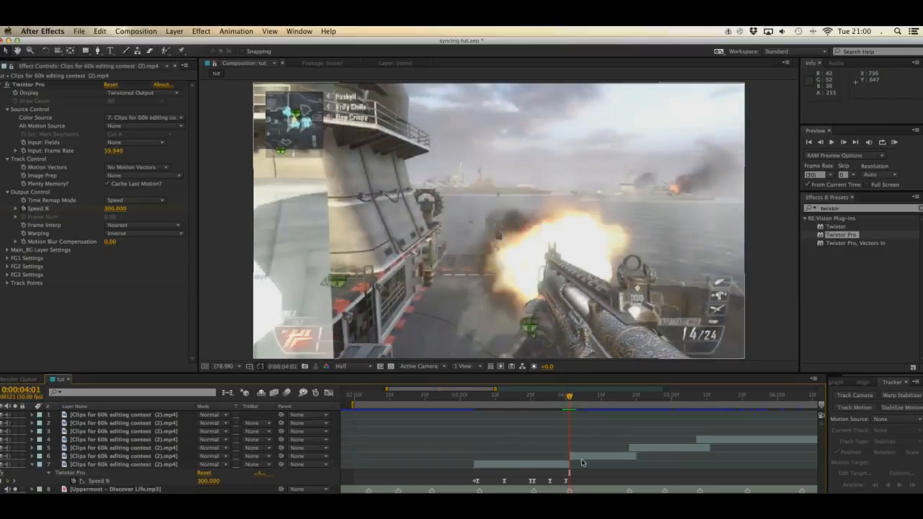
pyautogui.click(32, 466)
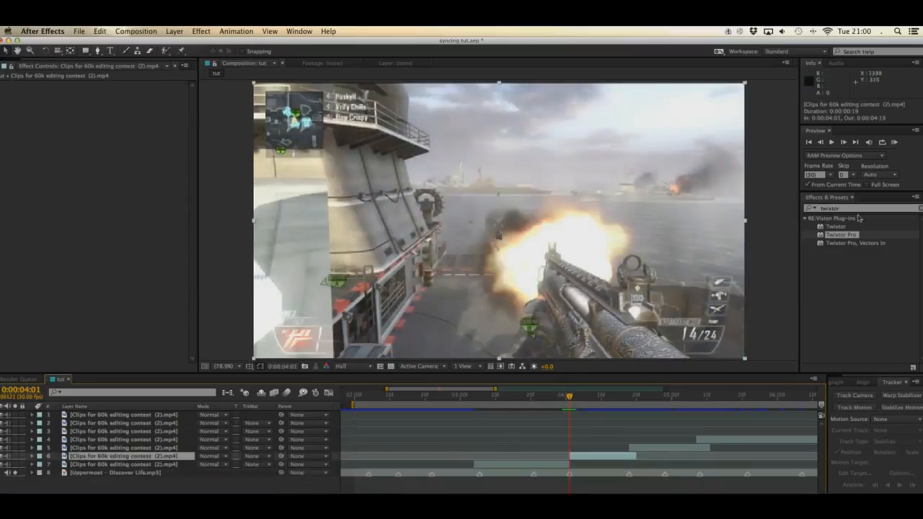
pyautogui.doubleClick(838, 235)
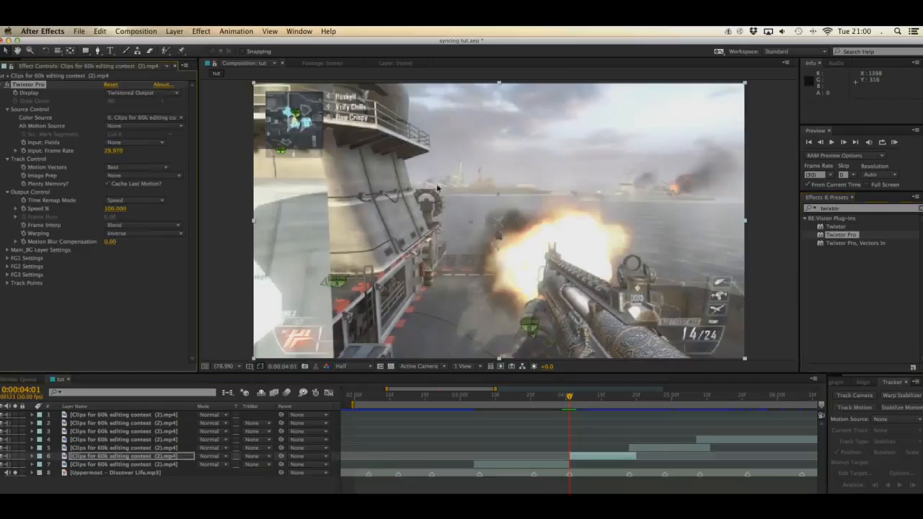
pyautogui.click(114, 151)
pyautogui.write('59')
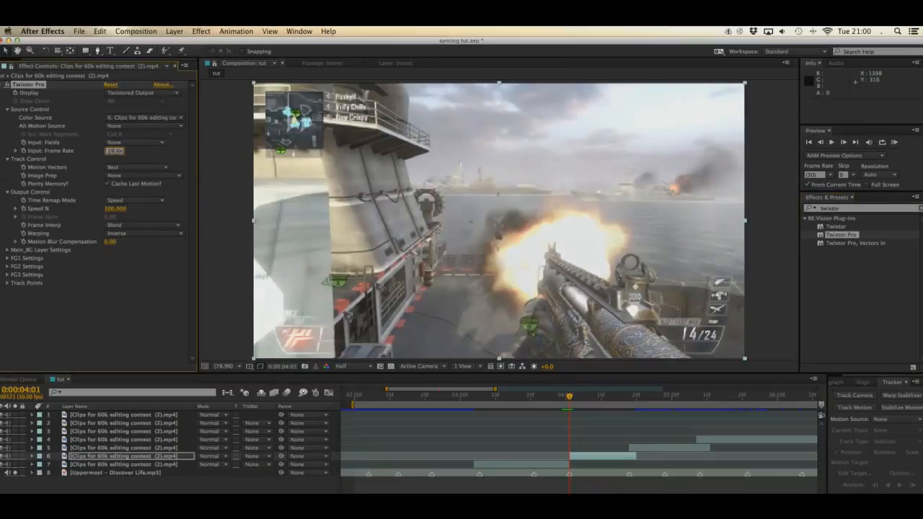
pyautogui.write('.94')
pyautogui.press('Return')
# Step: Set layer 6's Twixtor Motion Vectors to No Motion Vectors and Frame Interp to Nearest
pyautogui.click(144, 168)
pyautogui.click(144, 176)
pyautogui.click(142, 225)
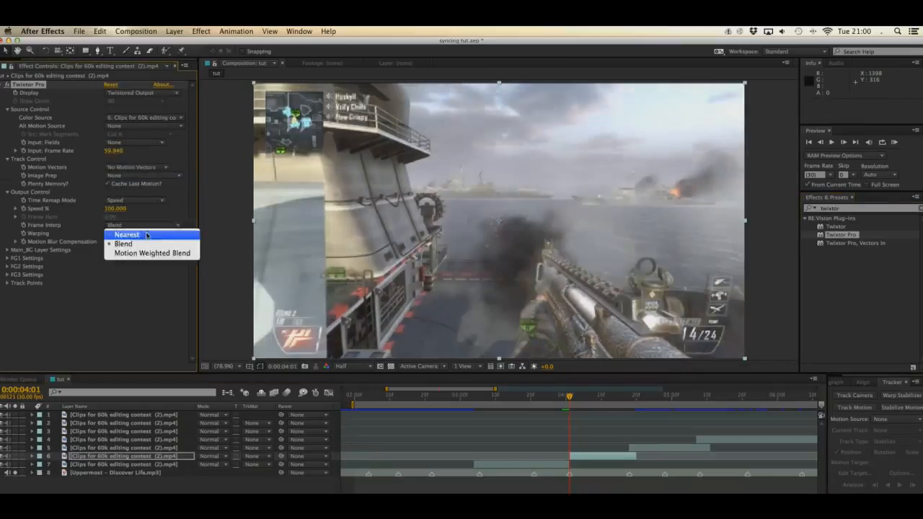
pyautogui.click(147, 235)
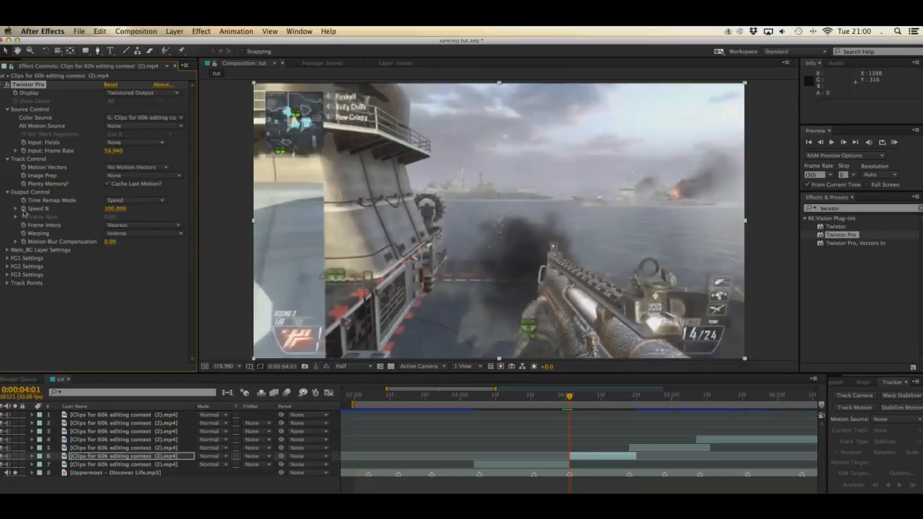
# Step: Paste the speed-ramp keyframes on layer 6 at 0:00:04:02 and stretch them to end at 0:00:04:17
pyautogui.press('pagedown')
pyautogui.press('super+v')
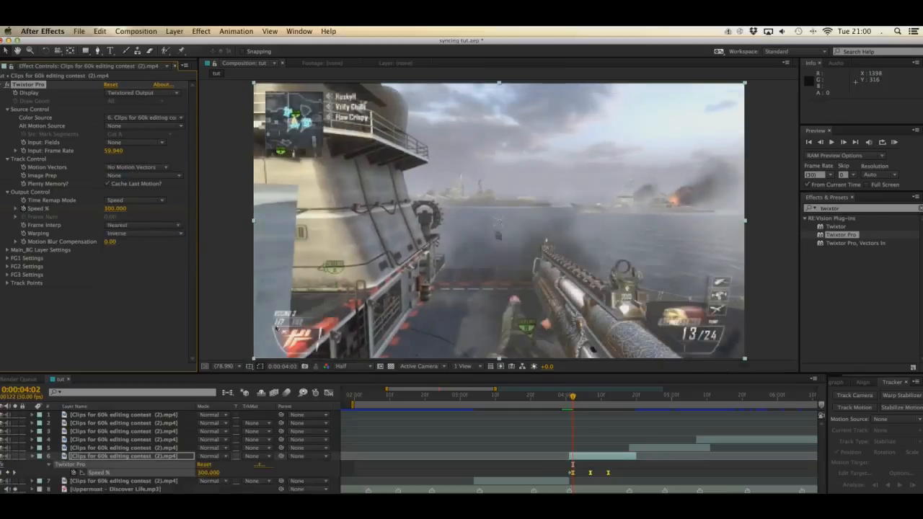
pyautogui.moveTo(608, 473); pyautogui.dragTo(625, 474)
pyautogui.moveTo(574, 399); pyautogui.dragTo(625, 408)
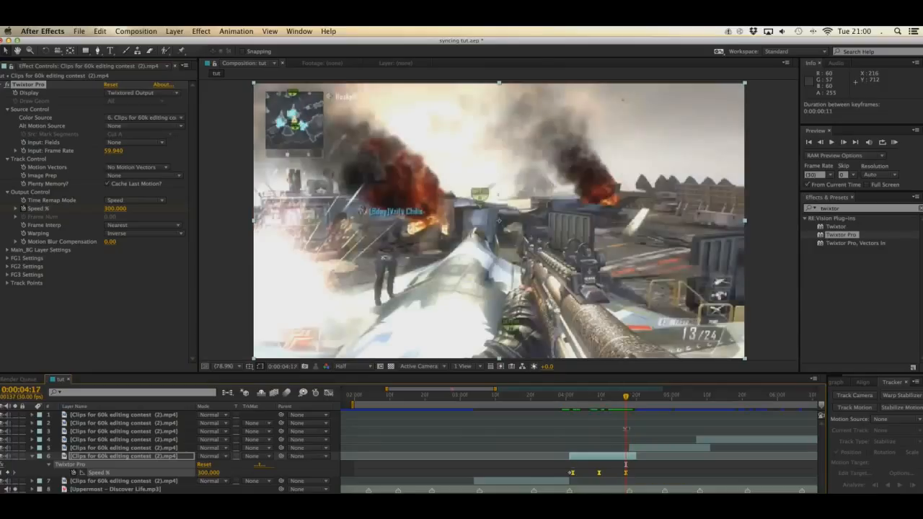
# Step: Apply Twixtor Pro to the layer 5 section starting at 0:00:04:18 and set its input frame rate to 59.94
pyautogui.moveTo(626, 399)
pyautogui.mouseDown()
pyautogui.moveTo(618, 399)
pyautogui.moveTo(628, 404)
pyautogui.mouseUp()
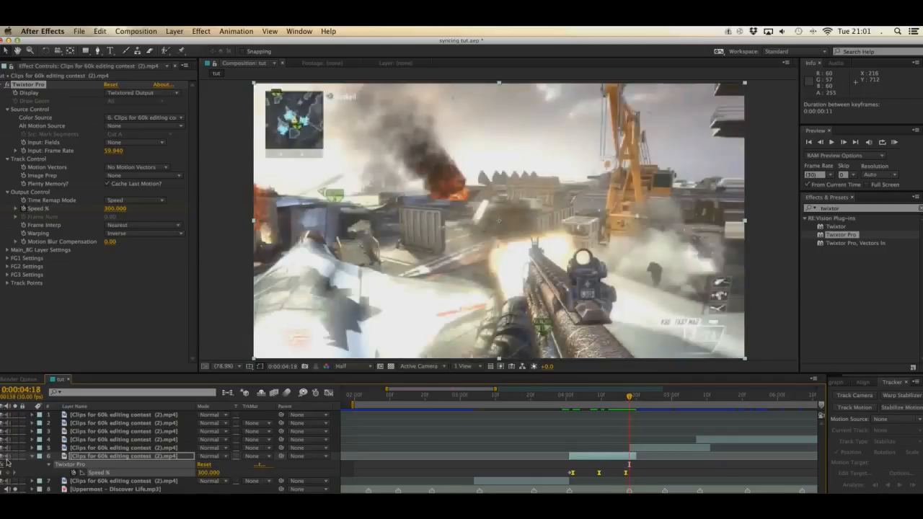
pyautogui.click(32, 456)
pyautogui.click(104, 447)
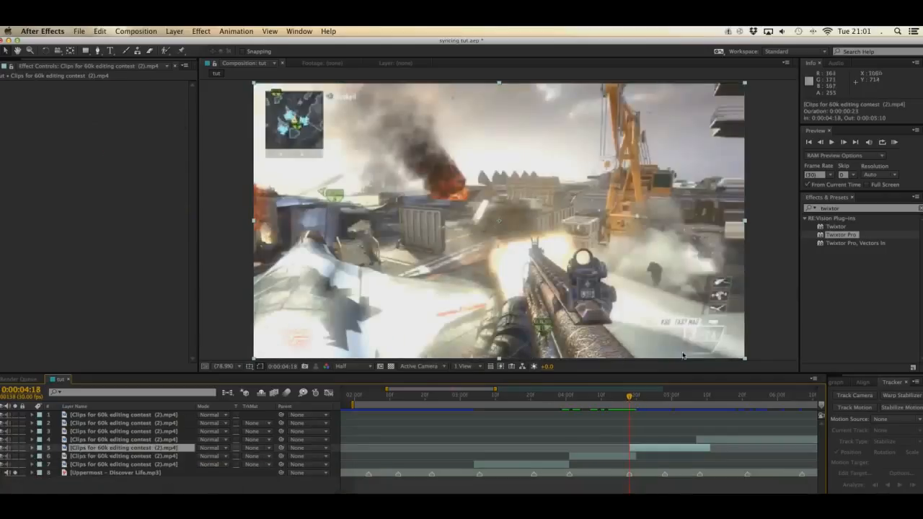
pyautogui.doubleClick(839, 235)
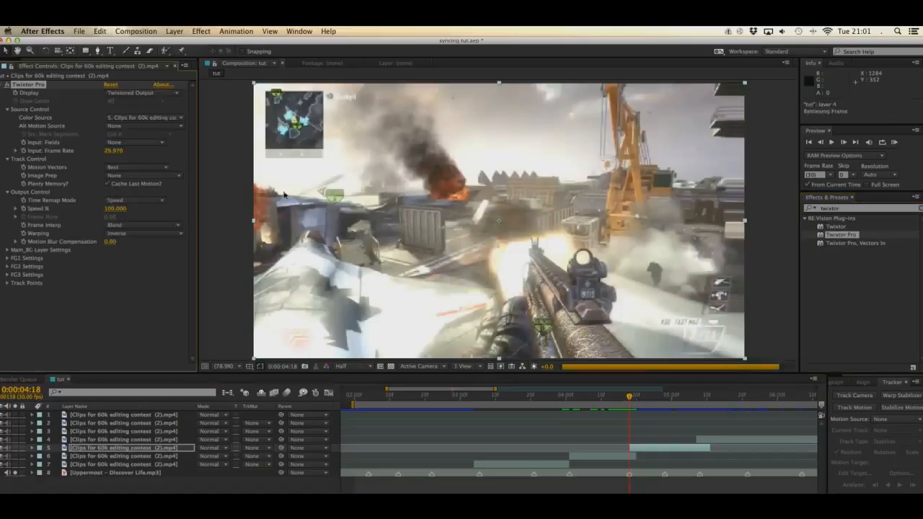
pyautogui.click(136, 155)
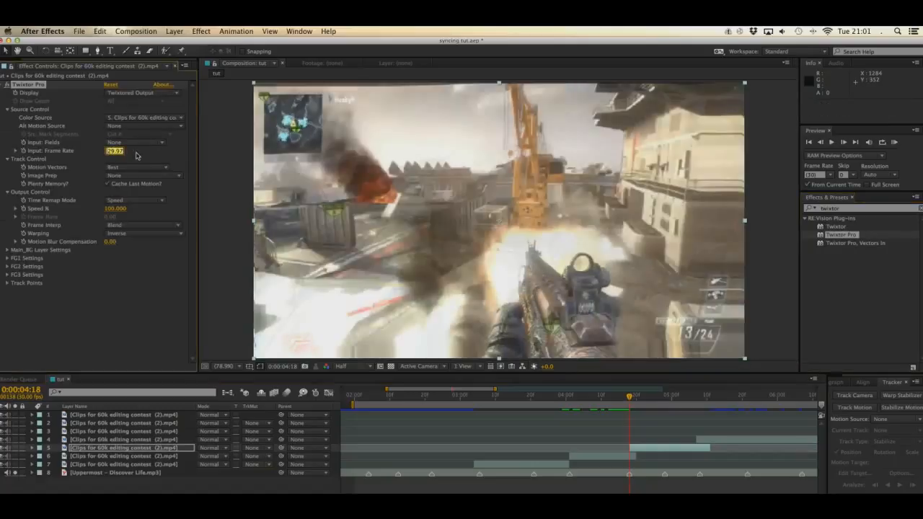
pyautogui.write('60')
pyautogui.press('Return')
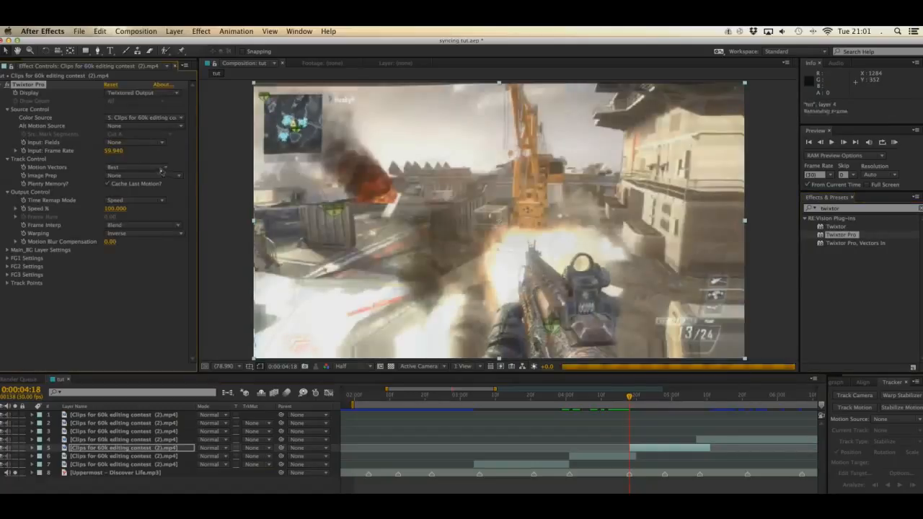
# Step: Set layer 5's Twixtor Motion Vectors to No Motion Vectors and Frame Interp to Nearest
pyautogui.click(158, 167)
pyautogui.click(157, 176)
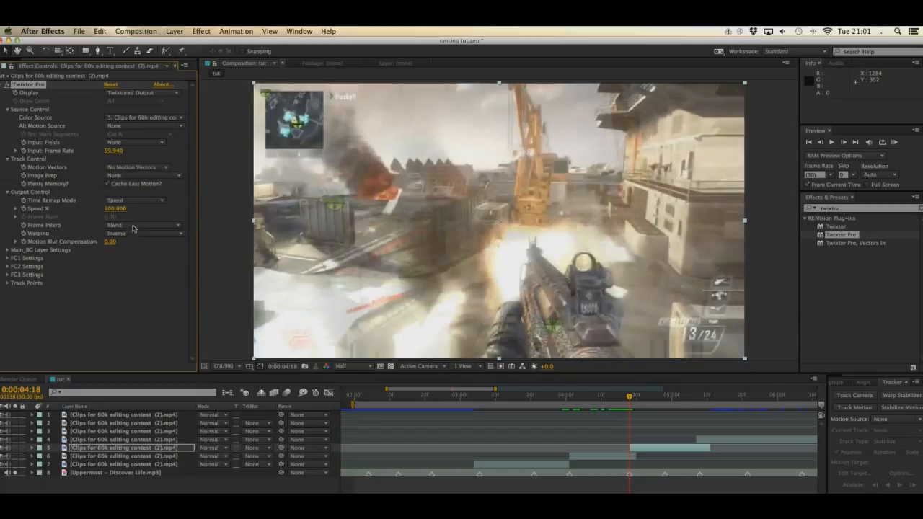
pyautogui.click(134, 228)
pyautogui.click(119, 232)
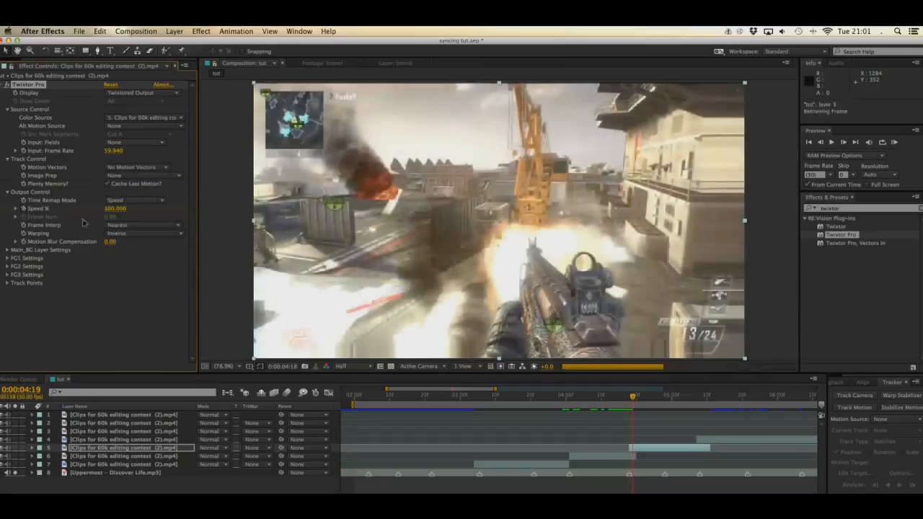
# Step: Paste the speed-ramp keyframes on layer 5 at 0:00:04:19 and compress them to end just before 0:00:04:29
pyautogui.press('u')
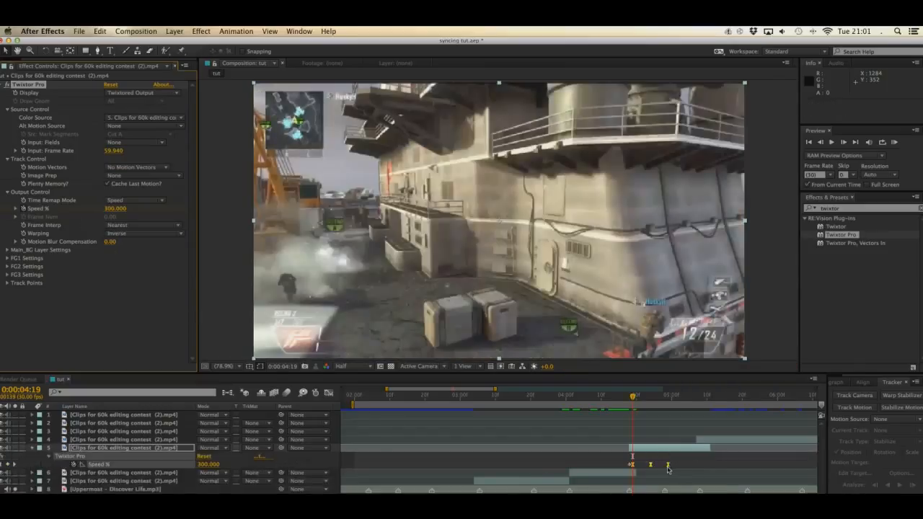
pyautogui.moveTo(668, 469); pyautogui.dragTo(664, 469)
pyautogui.moveTo(633, 398); pyautogui.dragTo(669, 405)
# Step: Paste a second speed ramp on layer 5 at 0:00:04:29 and compress its keyframes to end at 0:00:05:06
pyautogui.press('super+v')
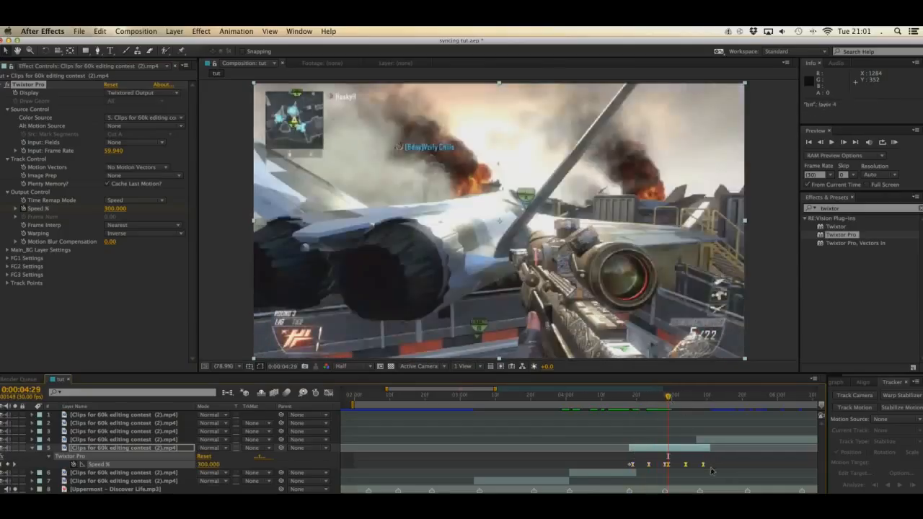
pyautogui.moveTo(705, 466); pyautogui.dragTo(694, 468)
pyautogui.moveTo(623, 401); pyautogui.dragTo(696, 408)
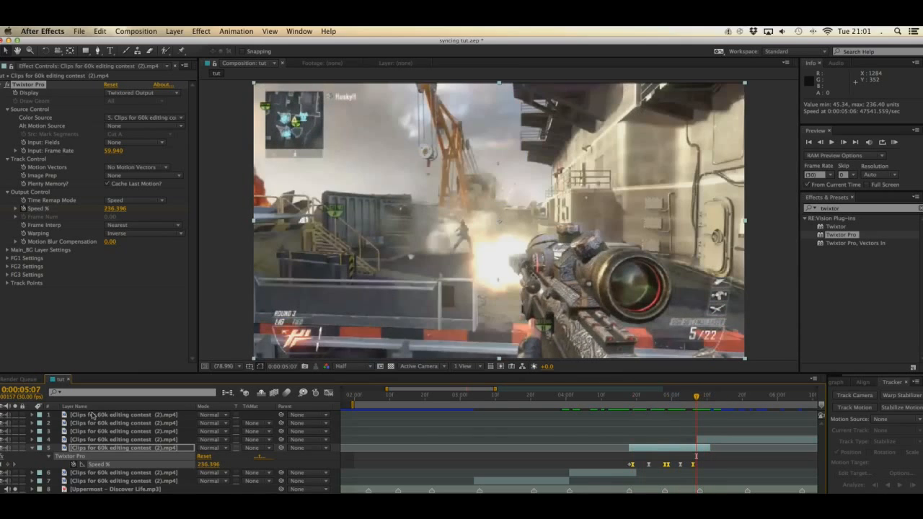
# Step: Hide layer 5's speed keyframes and save the project with the layer 4 section selected
pyautogui.click(29, 449)
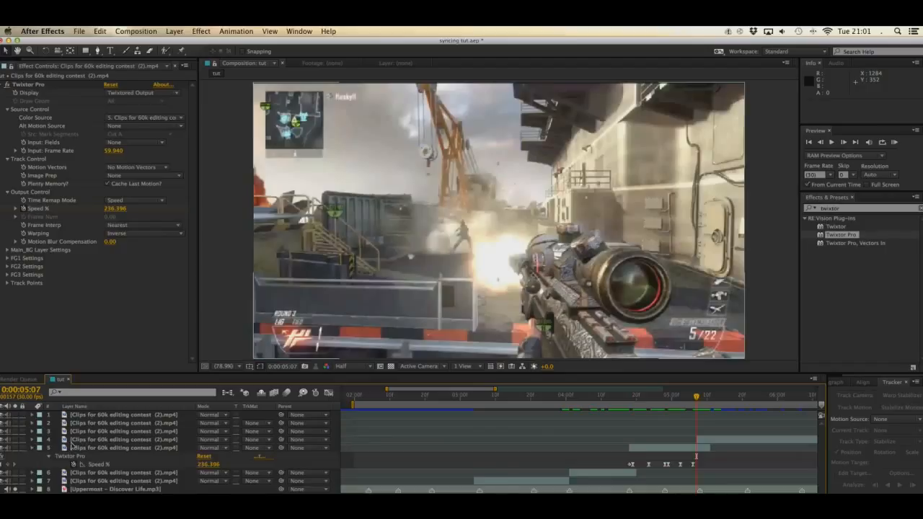
pyautogui.press('u')
pyautogui.click(137, 432)
pyautogui.click(141, 439)
pyautogui.press('super+s')
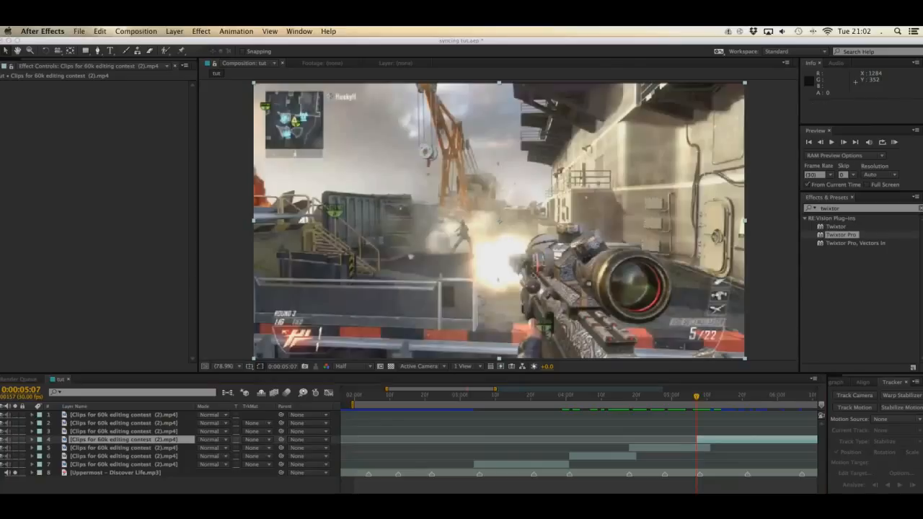
# Step: Apply Twixtor Pro to the layer 4 section and set its input frame rate to 59.94
pyautogui.hscroll(5, 579, 447)
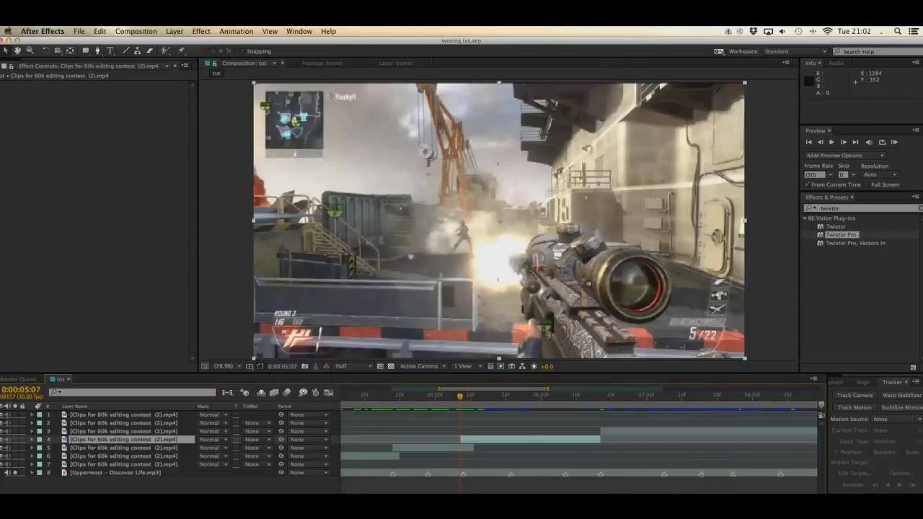
pyautogui.doubleClick(834, 236)
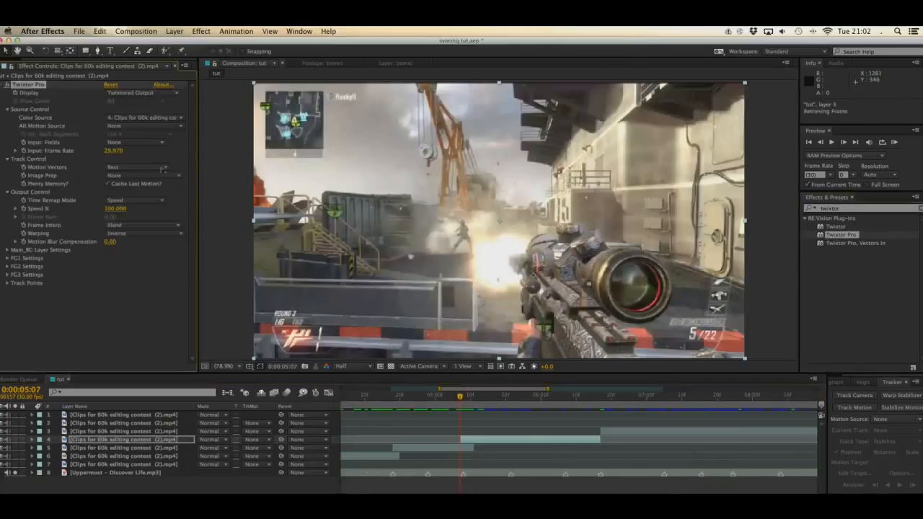
pyautogui.click(113, 153)
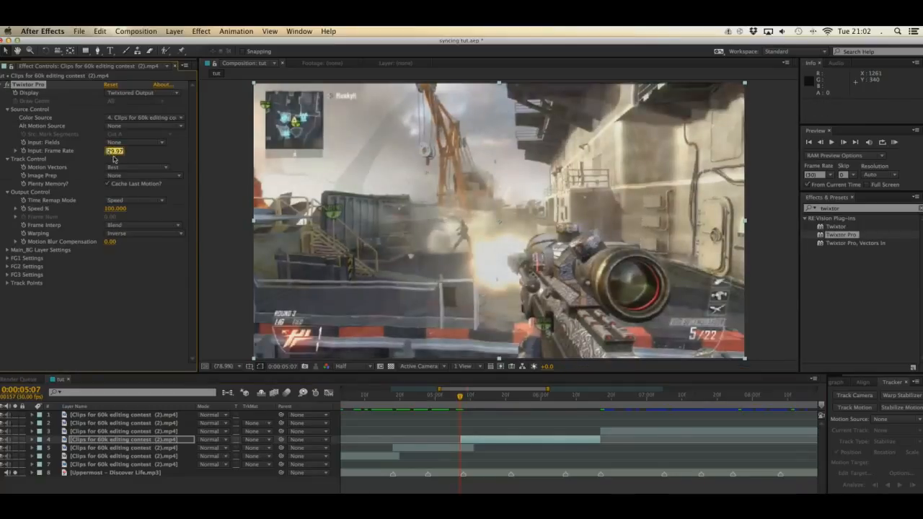
pyautogui.write('59.94')
pyautogui.press('Return')
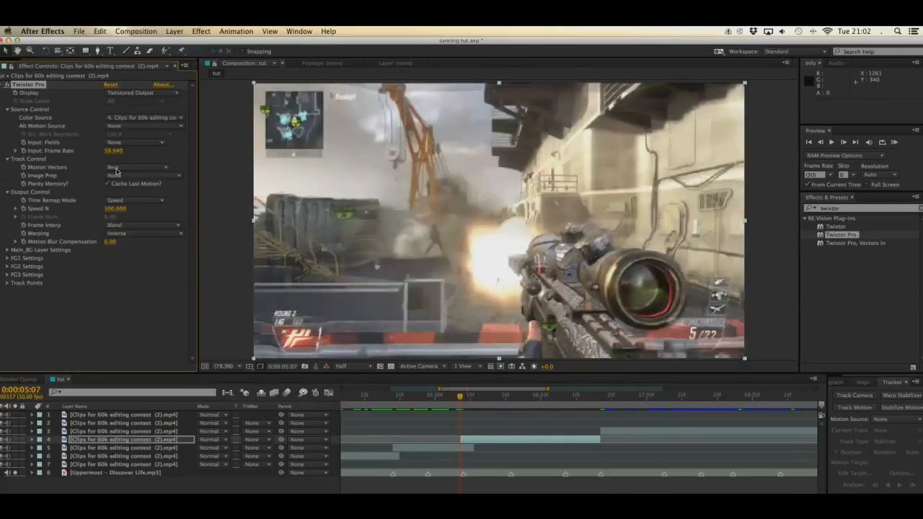
# Step: Set layer 4's Twixtor Motion Vectors to No Motion Vectors and Frame Interp to Nearest
pyautogui.click(115, 168)
pyautogui.click(127, 178)
pyautogui.click(140, 226)
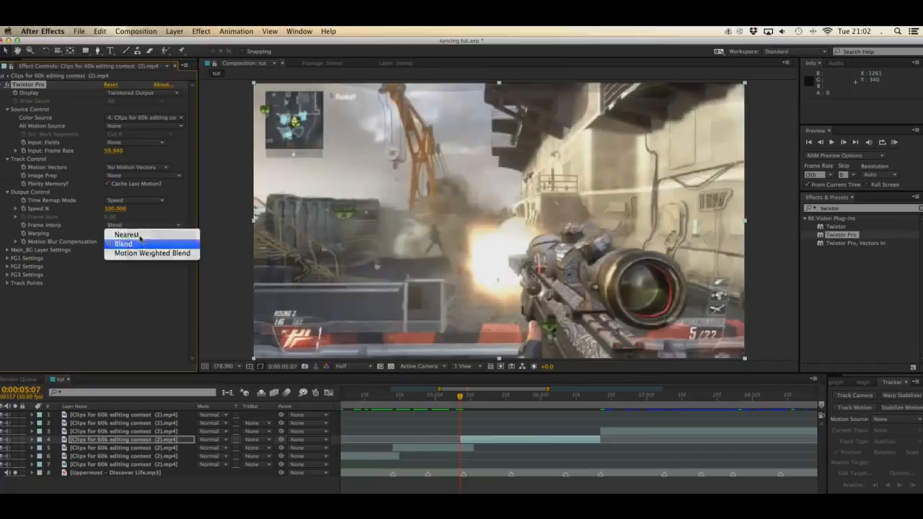
pyautogui.click(139, 237)
pyautogui.click(134, 226)
pyautogui.click(129, 236)
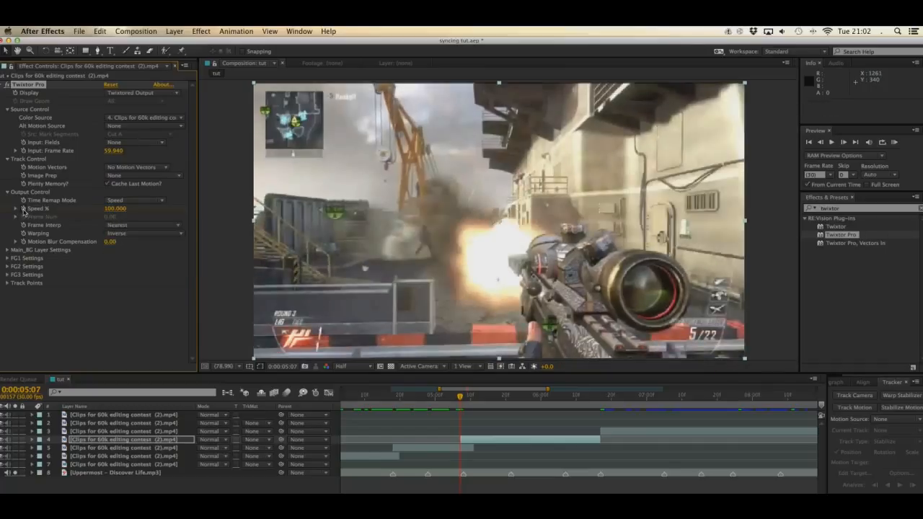
# Step: Enable Speed % keyframing on layer 4, paste the speed ramp at 0:00:05:08, and stretch it to end just before 0:00:05:22
pyautogui.click(23, 209)
pyautogui.press('u')
pyautogui.press('pagedown')
pyautogui.press('super+v')
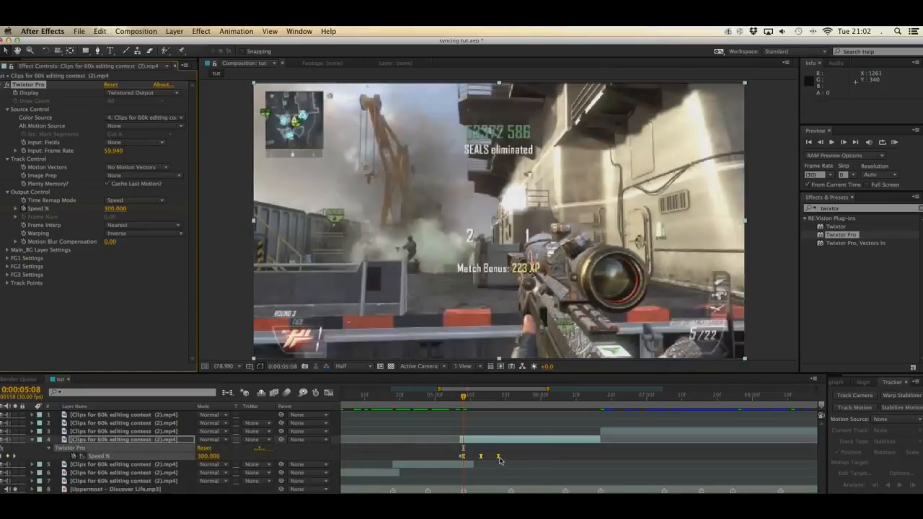
pyautogui.moveTo(500, 459); pyautogui.dragTo(510, 458)
# Step: Paste a second speed ramp on layer 4 at 0:00:05:22 and stretch its keyframes to end at 0:00:06:06
pyautogui.click(510, 397)
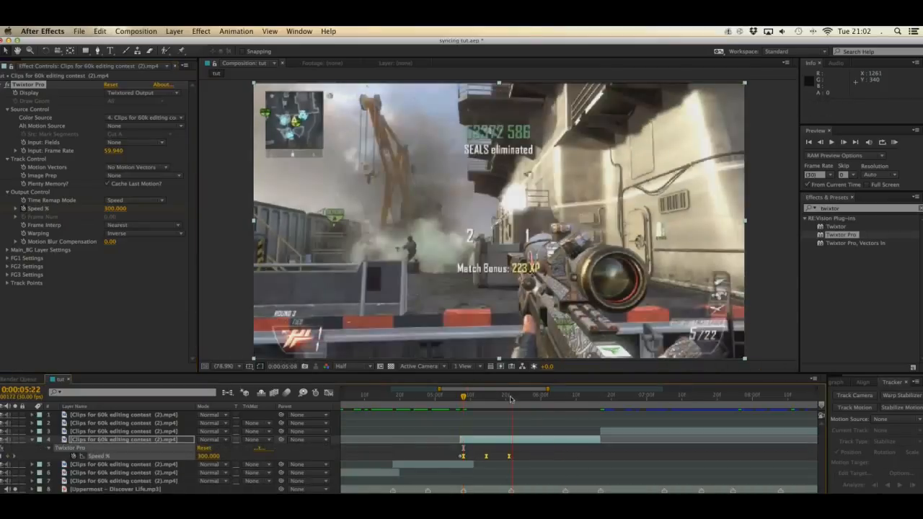
pyautogui.click(509, 397)
pyautogui.moveTo(509, 397); pyautogui.dragTo(512, 398)
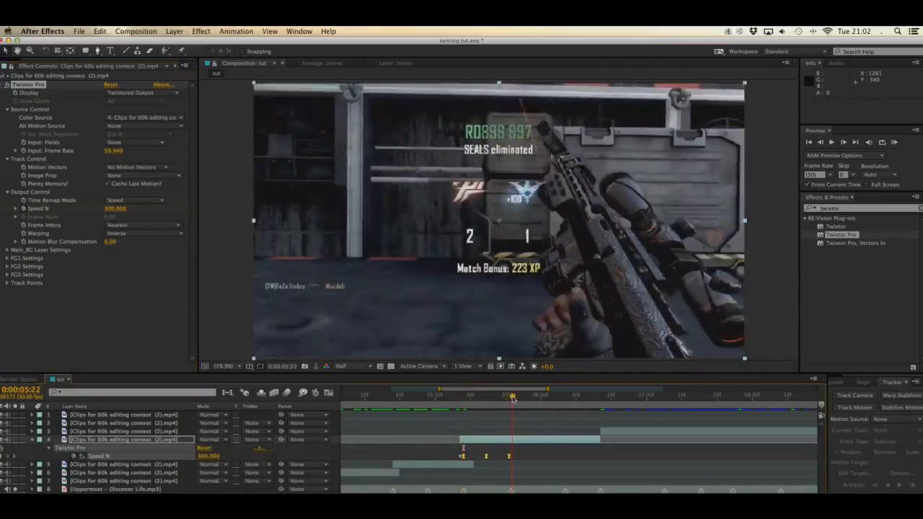
pyautogui.moveTo(549, 457)
pyautogui.mouseDown()
pyautogui.moveTo(564, 489)
pyautogui.moveTo(562, 456)
pyautogui.mouseUp()
pyautogui.click(562, 398)
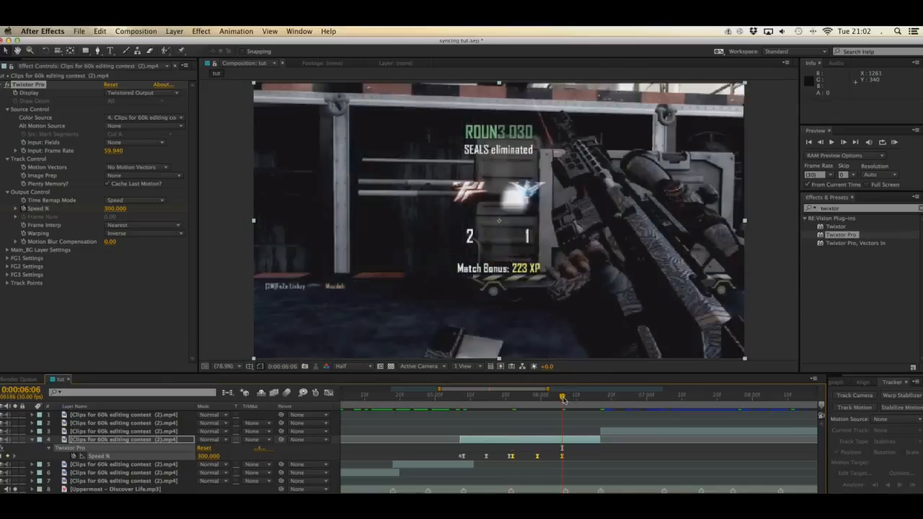
# Step: Paste a third speed ramp on layer 4 at 0:00:06:07 and compress its keyframes to end at 0:00:06:16
pyautogui.moveTo(563, 399); pyautogui.dragTo(567, 399)
pyautogui.press('super+v')
pyautogui.moveTo(610, 457); pyautogui.dragTo(596, 458)
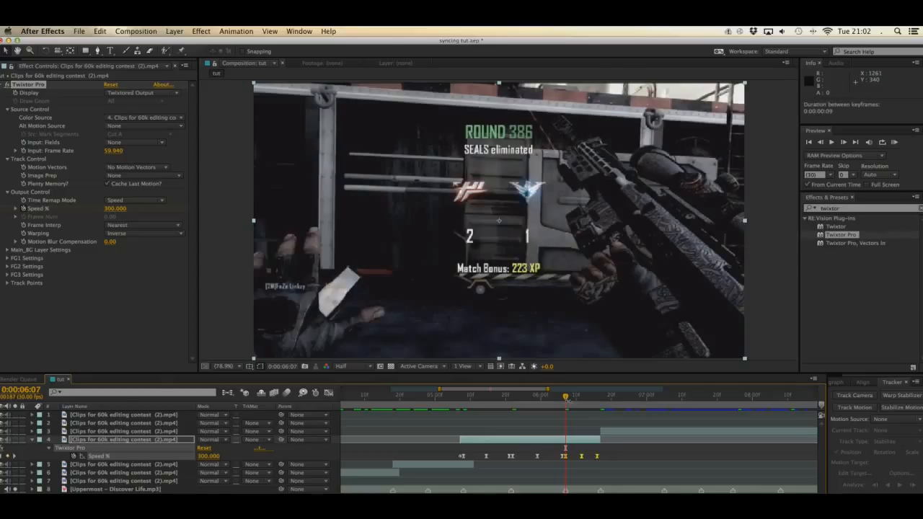
pyautogui.moveTo(565, 399); pyautogui.dragTo(599, 401)
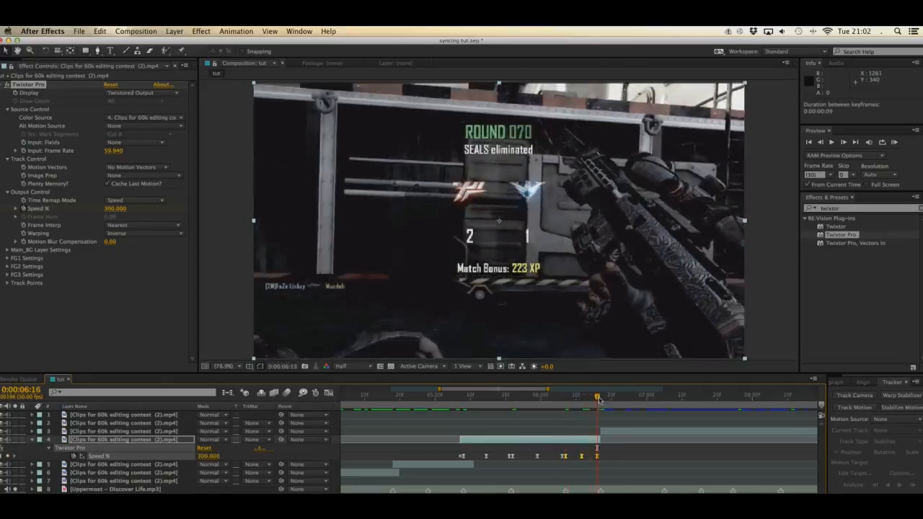
# Step: Collapse layer 4's keyframes, then apply Twixtor Pro to the layer 3 section with an input frame rate of 59.94
pyautogui.press('u')
pyautogui.click(119, 433)
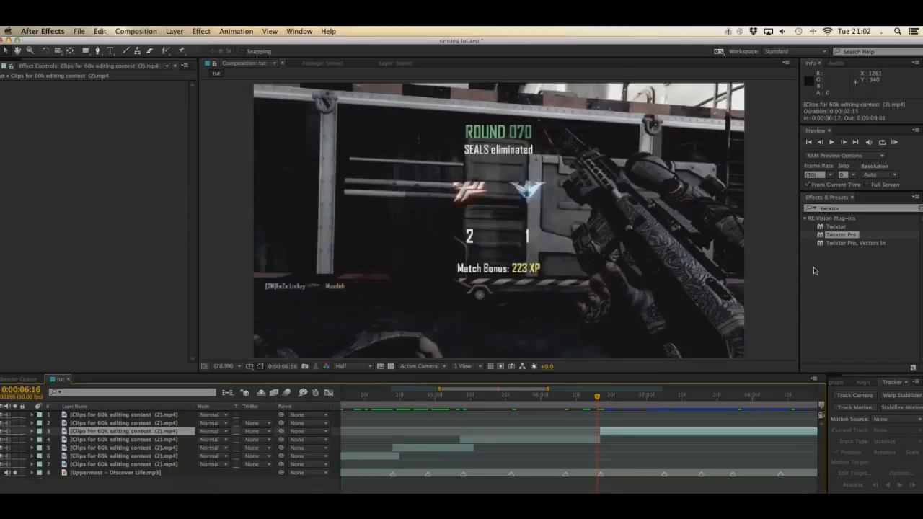
pyautogui.doubleClick(830, 236)
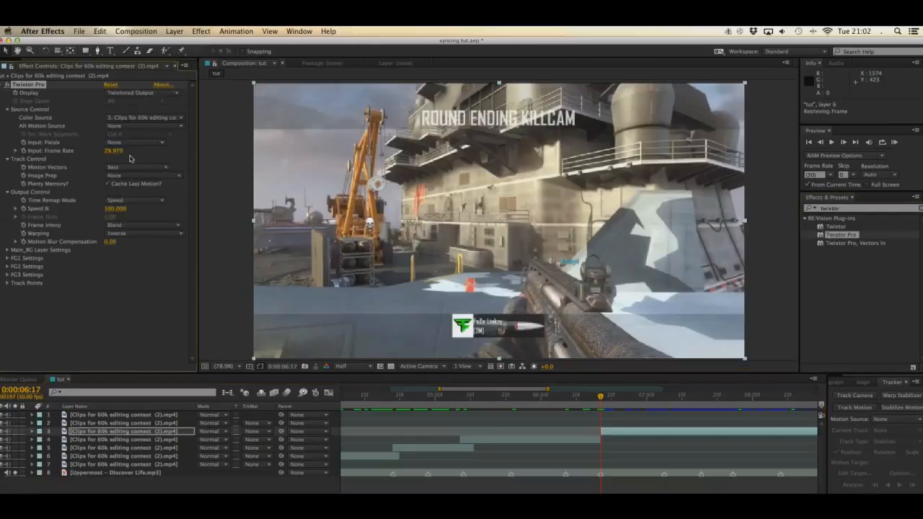
pyautogui.click(112, 151)
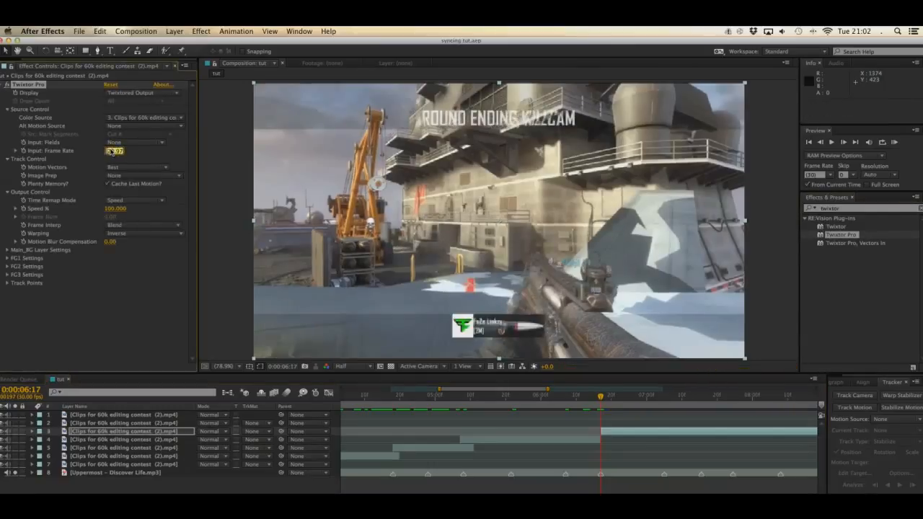
pyautogui.write('59.94')
pyautogui.press('Return')
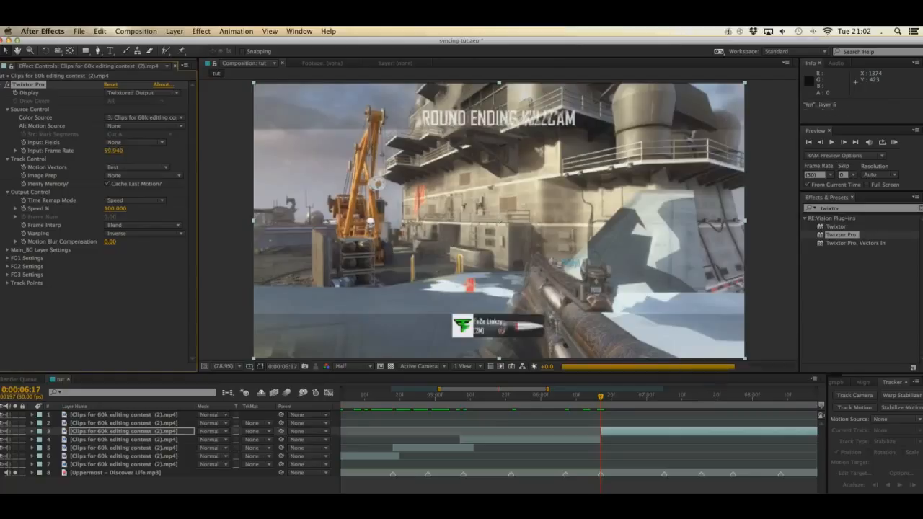
# Step: Set layer 3's Twixtor Motion Vectors to No Motion Vectors and Frame Interp to Nearest
pyautogui.click(137, 167)
pyautogui.click(133, 178)
pyautogui.click(134, 228)
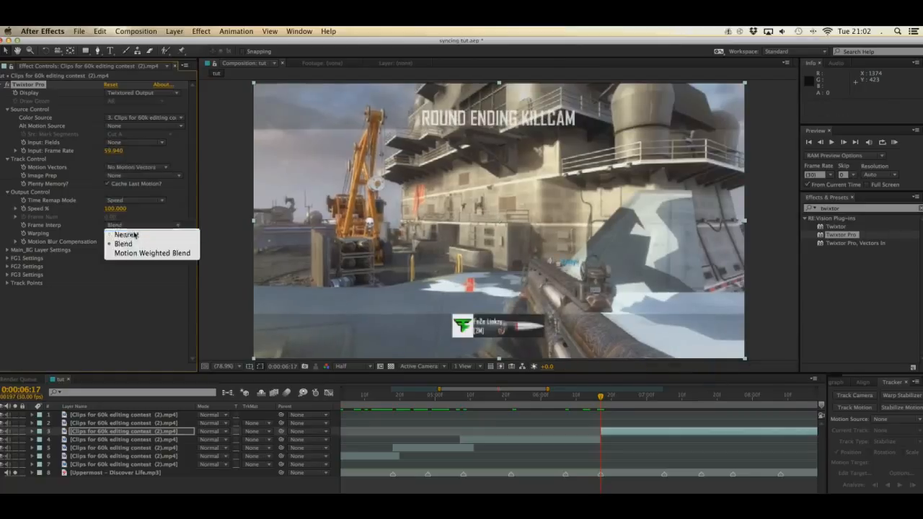
pyautogui.click(180, 233)
# Step: Keyframe layer 3's Speed %, paste the speed ramp at 0:00:06:18, and stretch it to end just before 0:00:07:05
pyautogui.hscroll(5, 528, 477)
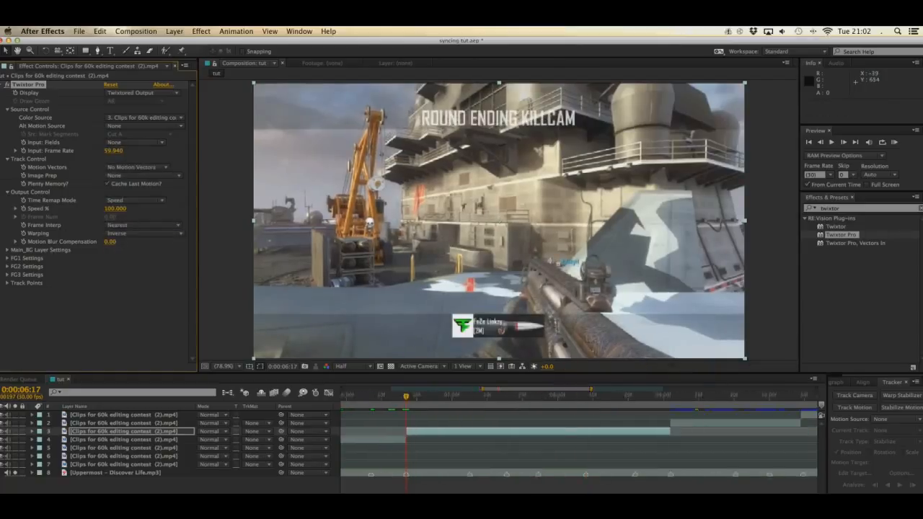
pyautogui.scroll(-1, 527, 478)
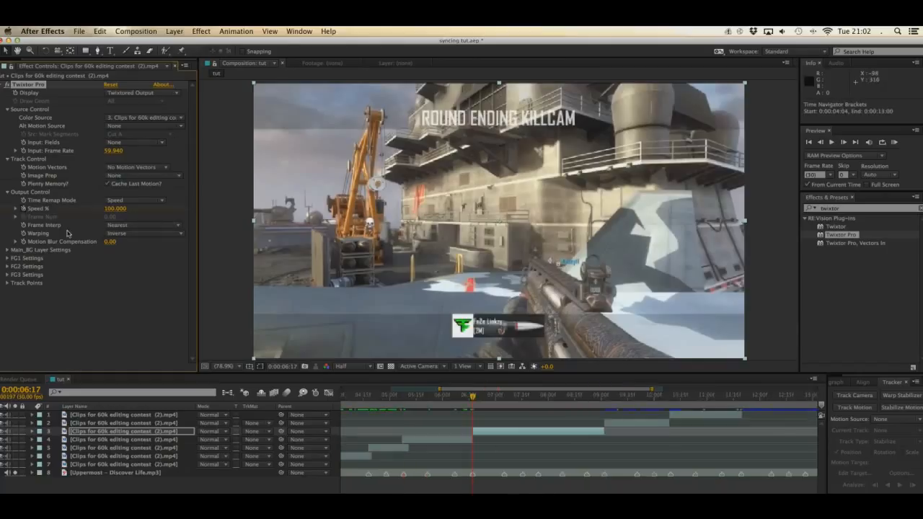
pyautogui.press('super+v')
pyautogui.press('u')
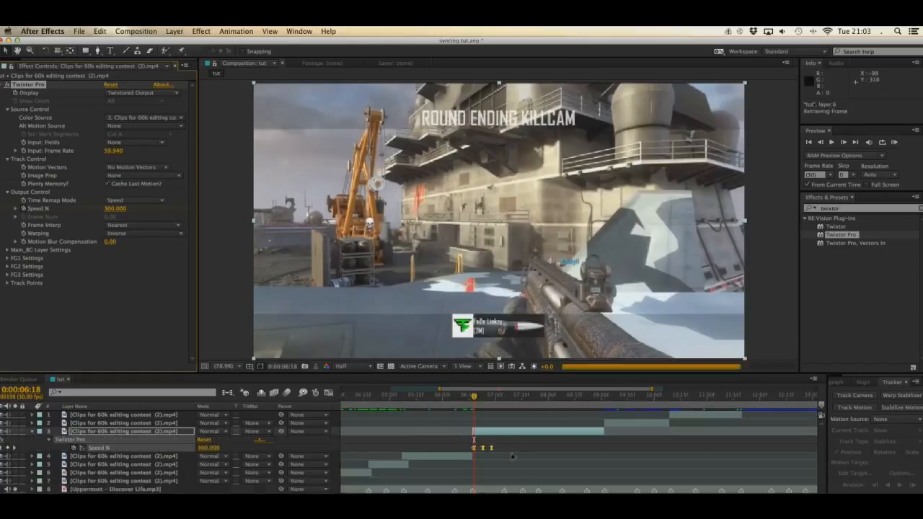
pyautogui.moveTo(494, 448); pyautogui.dragTo(504, 487)
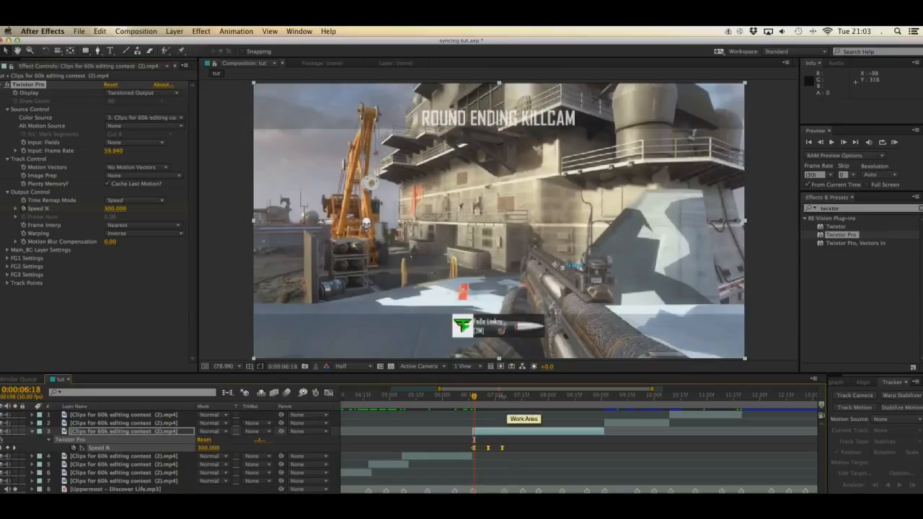
# Step: Paste speed ramps on layer 3 at 0:00:07:05 and 0:00:07:15, fitting the first one to end before the second
pyautogui.click(503, 398)
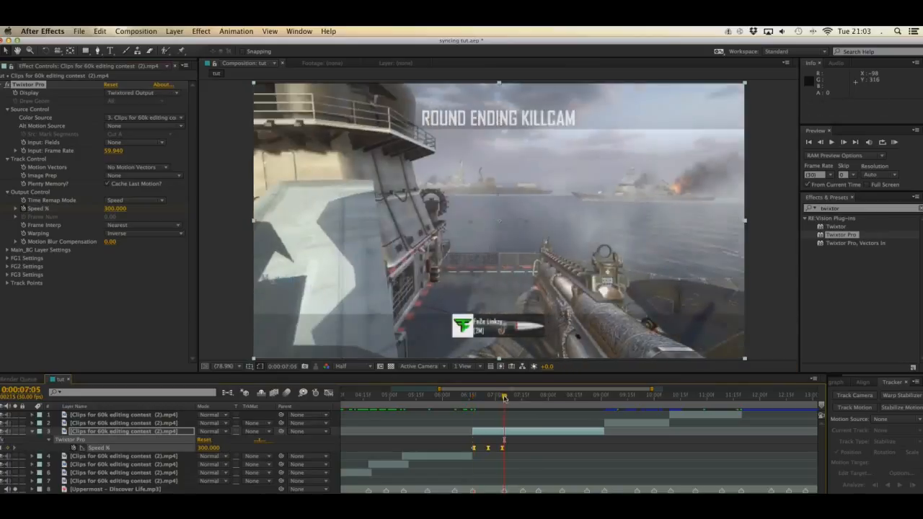
pyautogui.press('super+v')
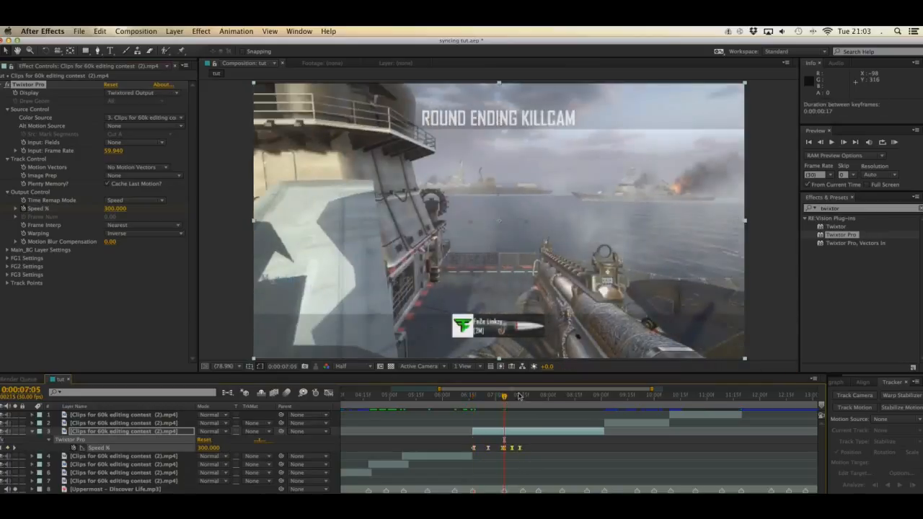
pyautogui.press('super+v')
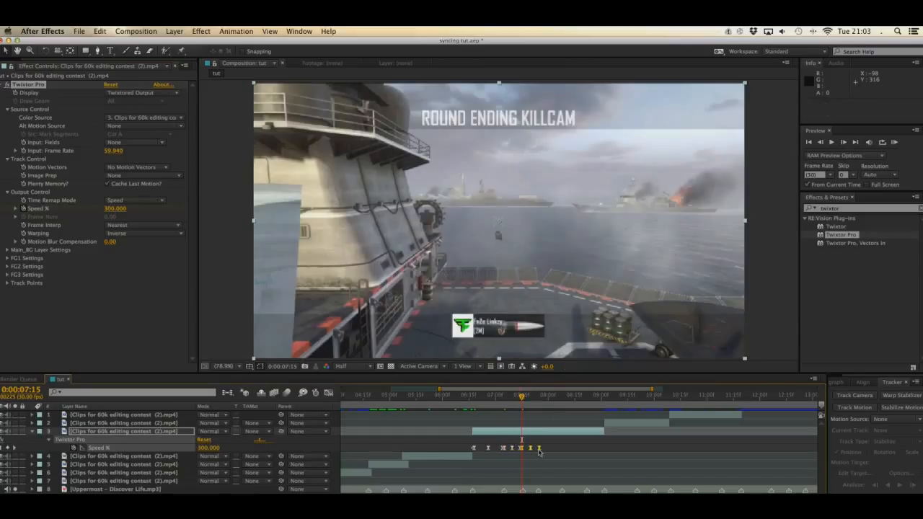
# Step: Paste a speed ramp on layer 3 at 0:00:07:25 and stretch its keyframes to end just before 0:00:08:08
pyautogui.moveTo(541, 399); pyautogui.dragTo(539, 398)
pyautogui.moveTo(540, 449); pyautogui.dragTo(561, 452)
pyautogui.press('super+v')
# Step: Paste another speed ramp on layer 3 at 0:00:08:08 and stretch its keyframes to end just before 0:00:08:22
pyautogui.click(562, 397)
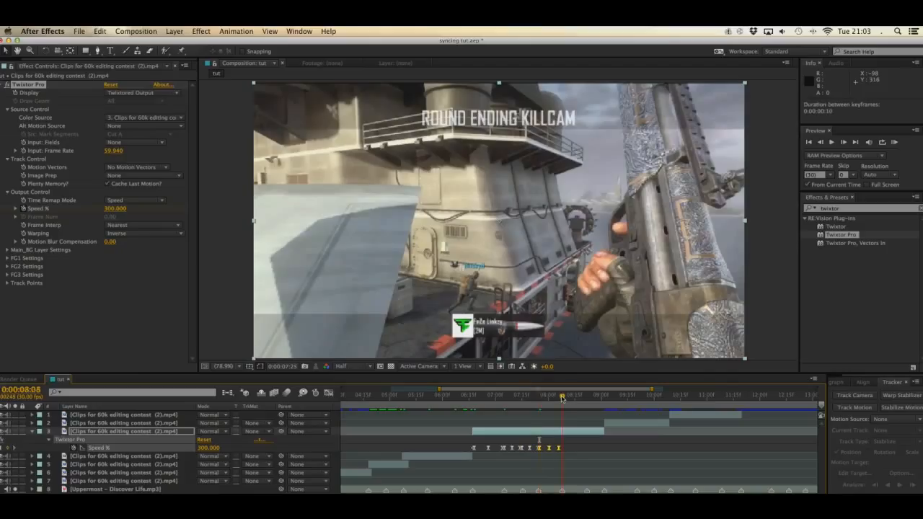
pyautogui.click(560, 398)
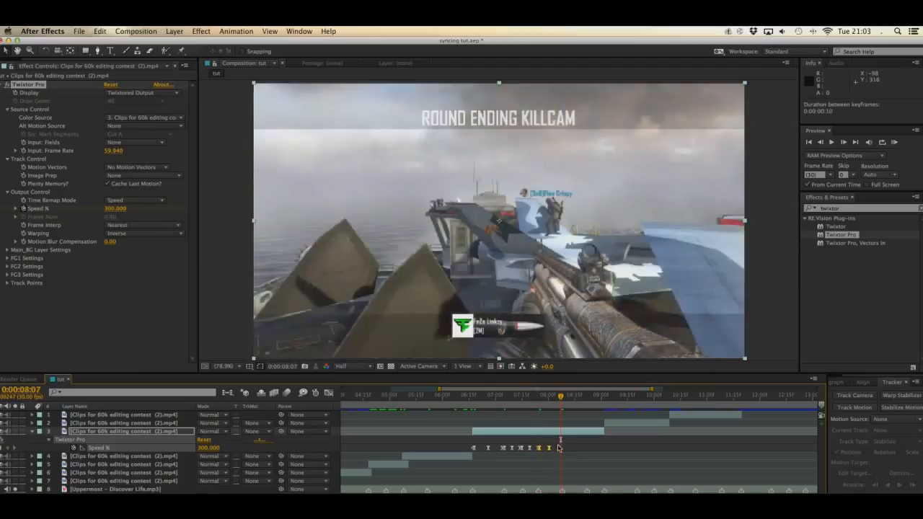
pyautogui.moveTo(561, 449); pyautogui.dragTo(583, 448)
pyautogui.press('pagedown')
pyautogui.press('super+v')
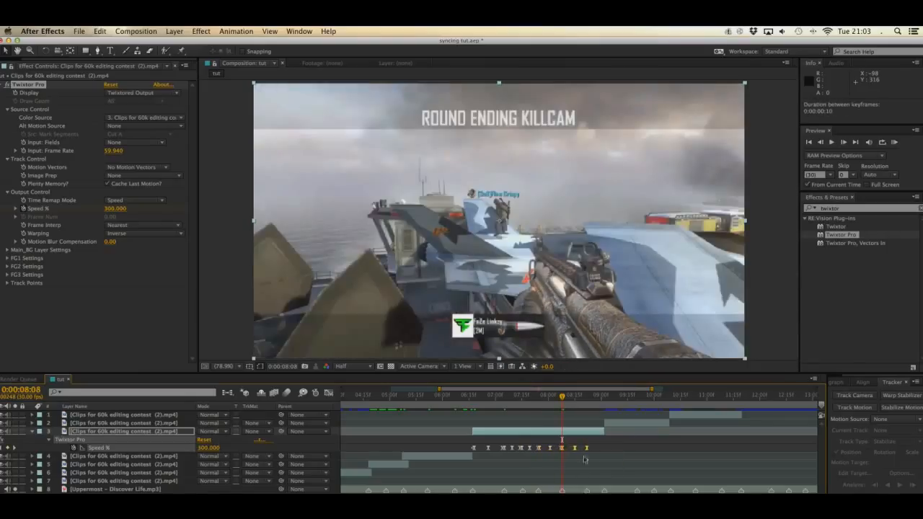
# Step: Paste the final speed ramp on layer 3 at 0:00:08:22 and fit its keyframes to end at 0:00:09:01
pyautogui.click(586, 396)
pyautogui.moveTo(586, 398); pyautogui.dragTo(587, 398)
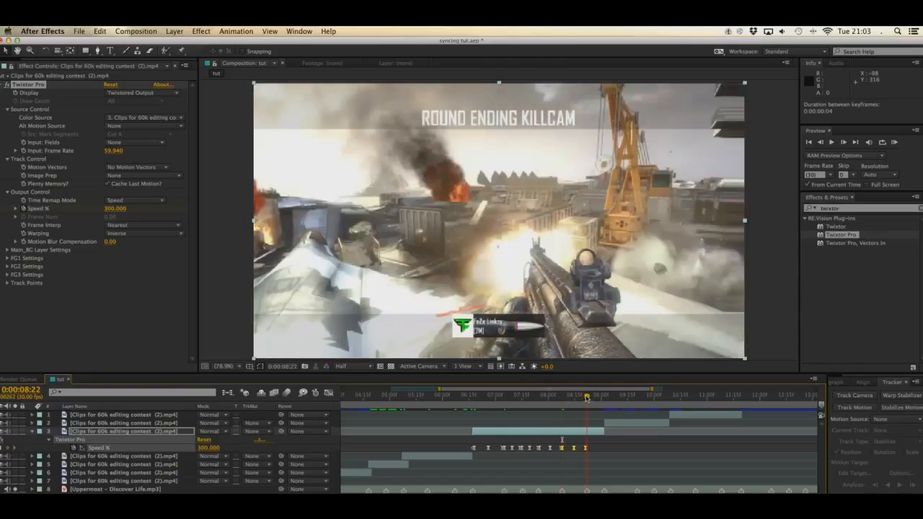
pyautogui.press('super+v')
pyautogui.moveTo(605, 451); pyautogui.dragTo(604, 451)
pyautogui.click(601, 398)
pyautogui.moveTo(602, 398); pyautogui.dragTo(604, 398)
pyautogui.press('pageup')
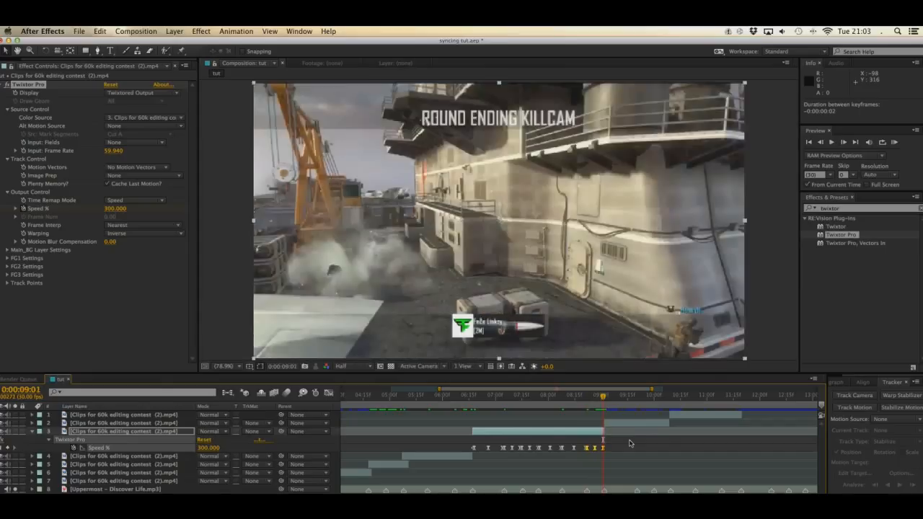
# Step: Slip layer 3's footage by 11 frames within its section using the Pan Behind tool, then return to the Selection tool
pyautogui.click(655, 446)
pyautogui.press('y')
pyautogui.moveTo(578, 430); pyautogui.dragTo(598, 428)
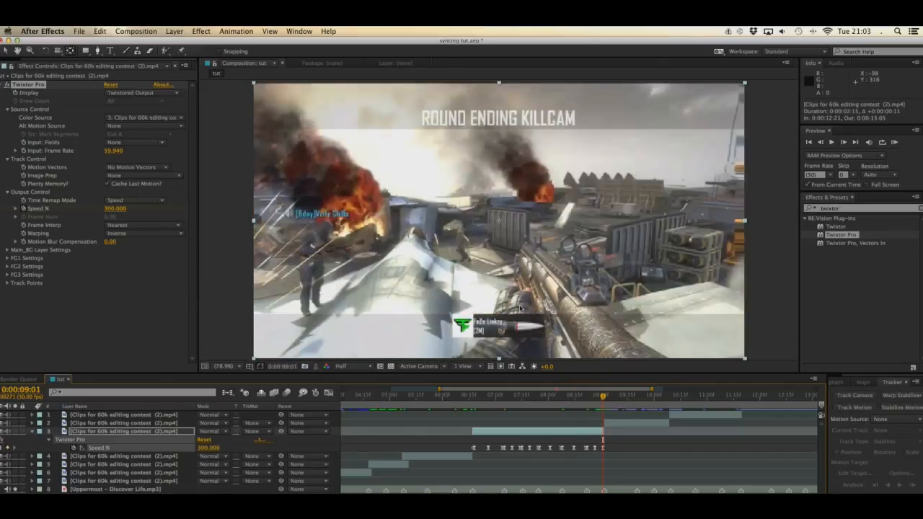
pyautogui.press('v')
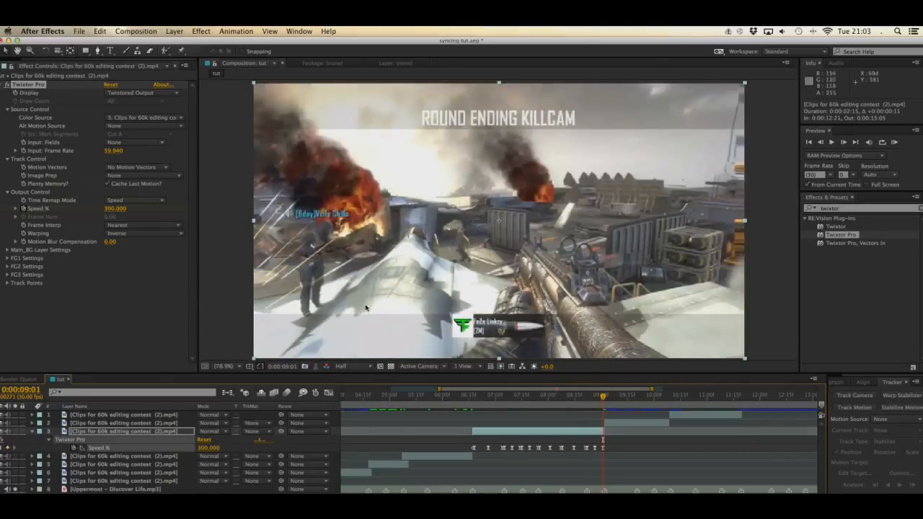
# Step: Collapse layer 3, select the layer 2 section, move to its start at 0:00:09:02, and save the project
pyautogui.click(32, 432)
pyautogui.click(82, 424)
pyautogui.press('pagedown')
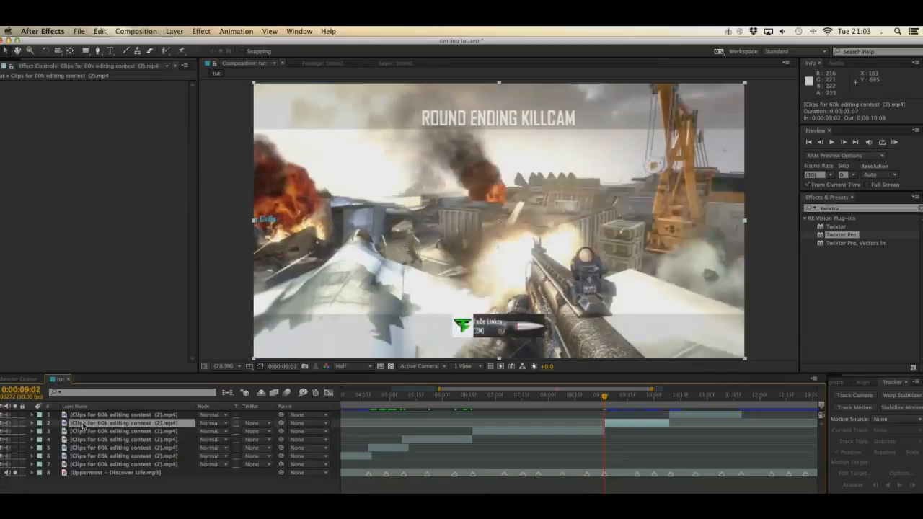
pyautogui.press('super+s')
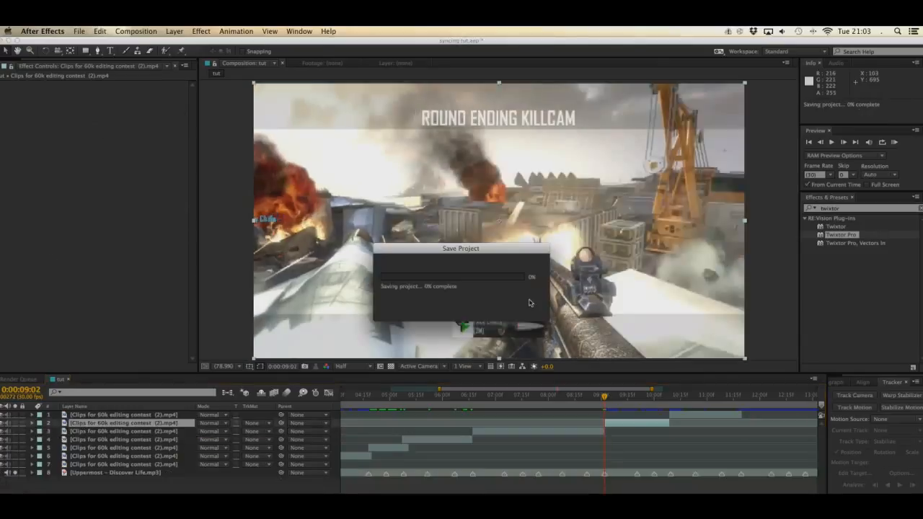
# Step: Apply Twixtor Pro to the layer 2 section with input frame rate 59.94, No Motion Vectors and Nearest frame interpolation
pyautogui.click(840, 235)
pyautogui.doubleClick(840, 235)
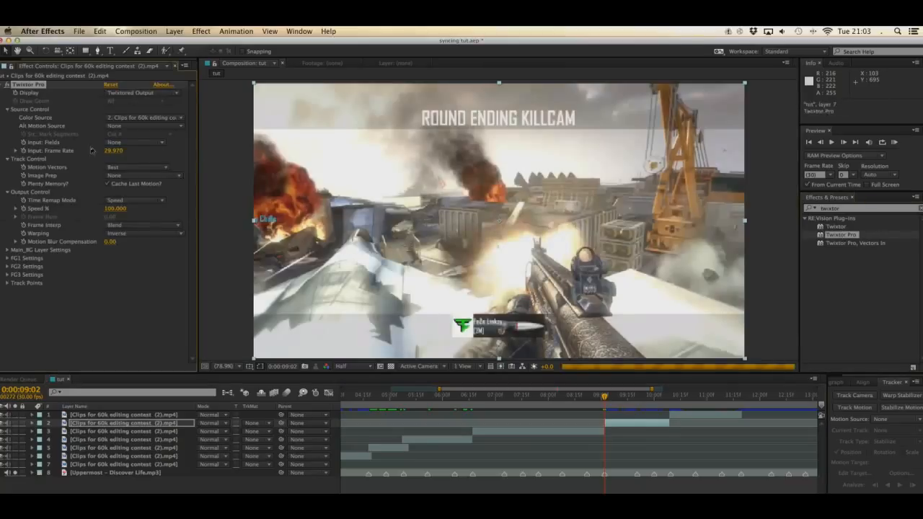
pyautogui.click(133, 154)
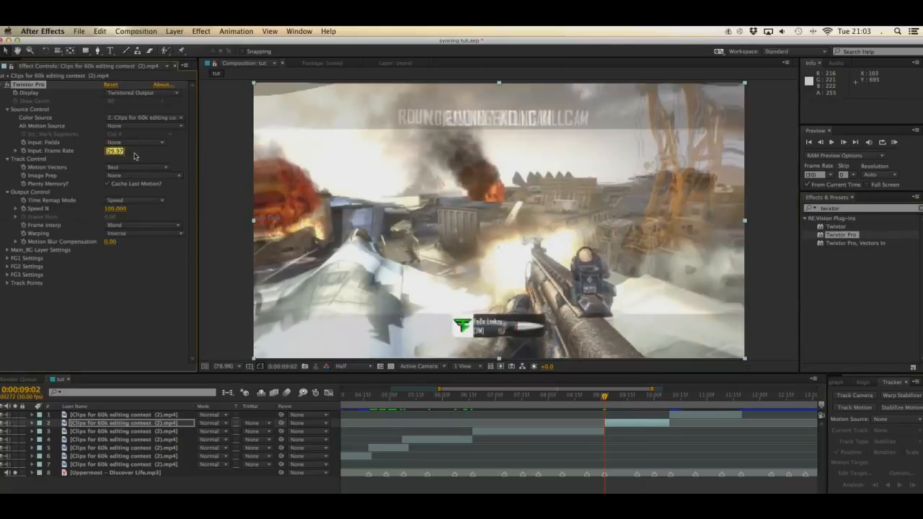
pyautogui.write('39.94')
pyautogui.press('Return')
pyautogui.click(143, 168)
pyautogui.click(144, 178)
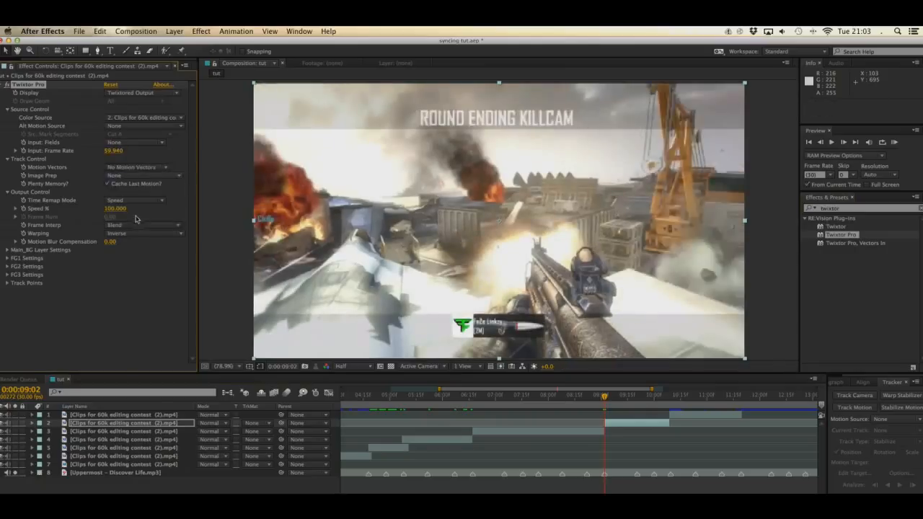
pyautogui.click(138, 225)
pyautogui.click(124, 232)
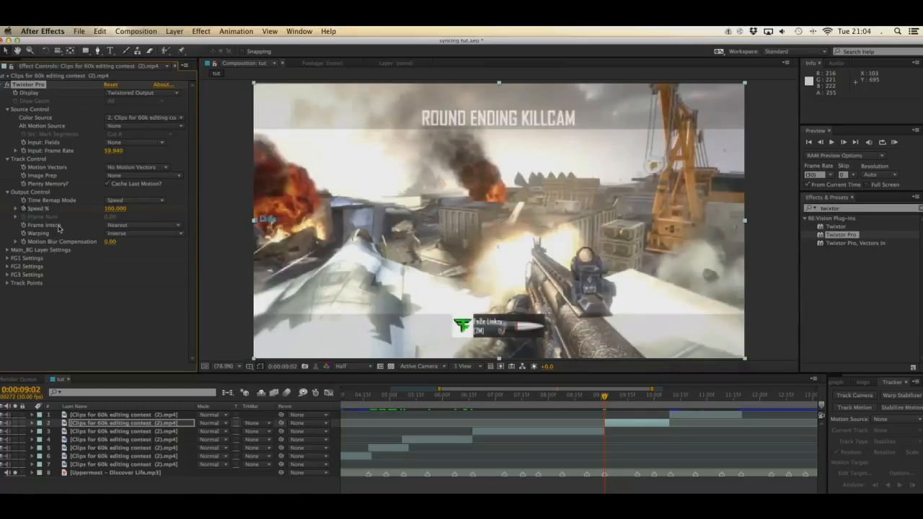
# Step: Paste the speed ramp on layer 2 at 0:00:09:03 and stretch its keyframes to end just before 0:00:09:20
pyautogui.press('pagedown')
pyautogui.press('super+v')
pyautogui.press('u')
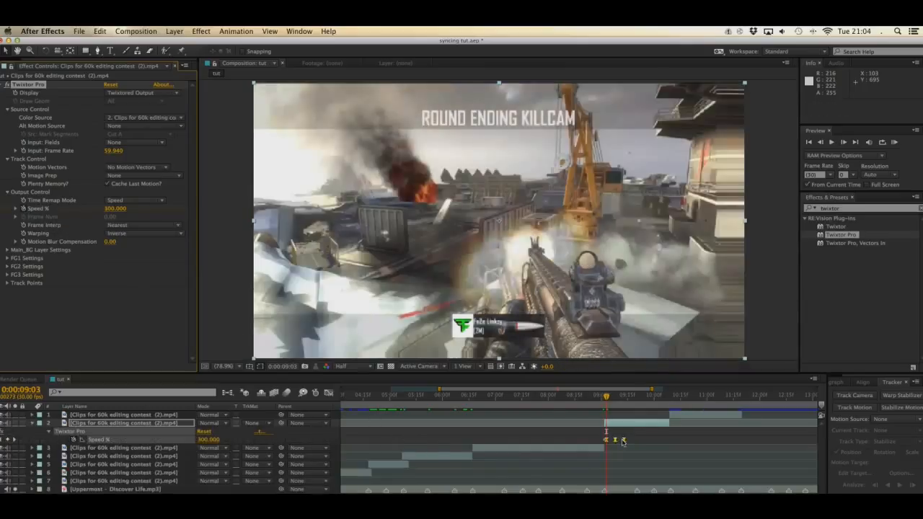
pyautogui.moveTo(623, 440); pyautogui.dragTo(634, 440)
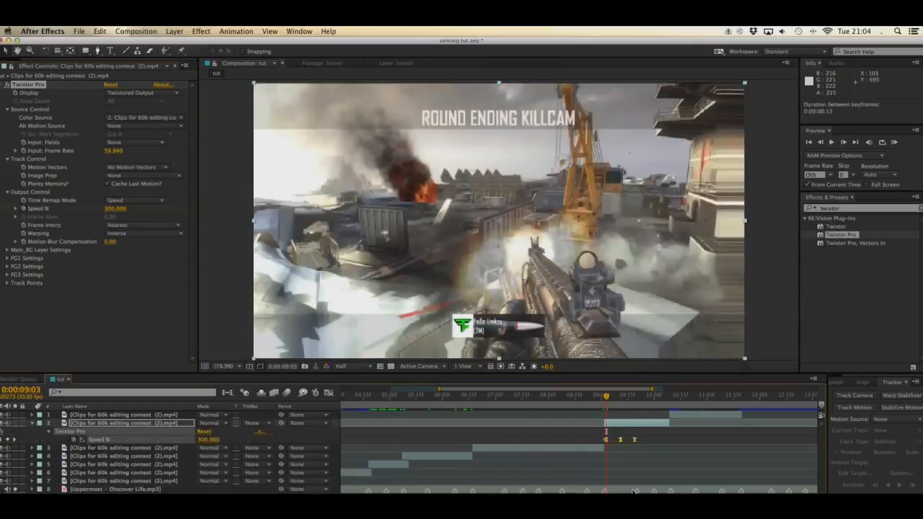
# Step: Paste a second speed ramp on layer 2 at 0:00:09:20 and fit its keyframes to end just before 0:00:10:00
pyautogui.click(636, 396)
pyautogui.press('super+v')
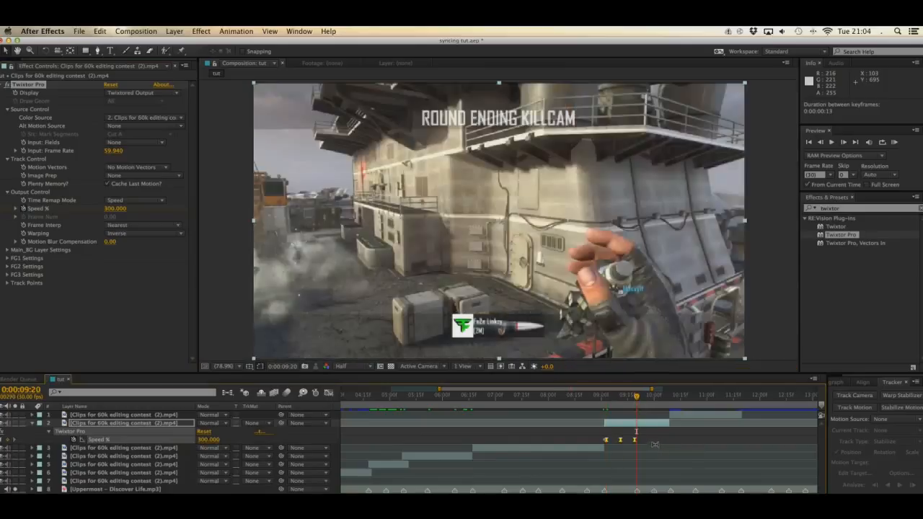
pyautogui.moveTo(655, 442); pyautogui.dragTo(652, 441)
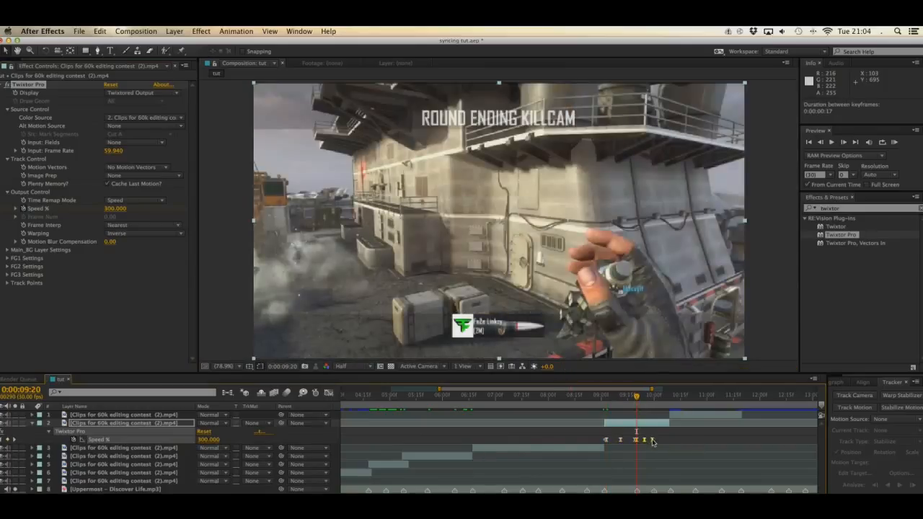
# Step: Paste the last speed ramp on layer 2 at 0:00:10:00 and fit its keyframes to end at 0:00:10:08
pyautogui.click(651, 397)
pyautogui.moveTo(651, 397); pyautogui.dragTo(653, 396)
pyautogui.press('super+v')
pyautogui.moveTo(672, 441); pyautogui.dragTo(668, 440)
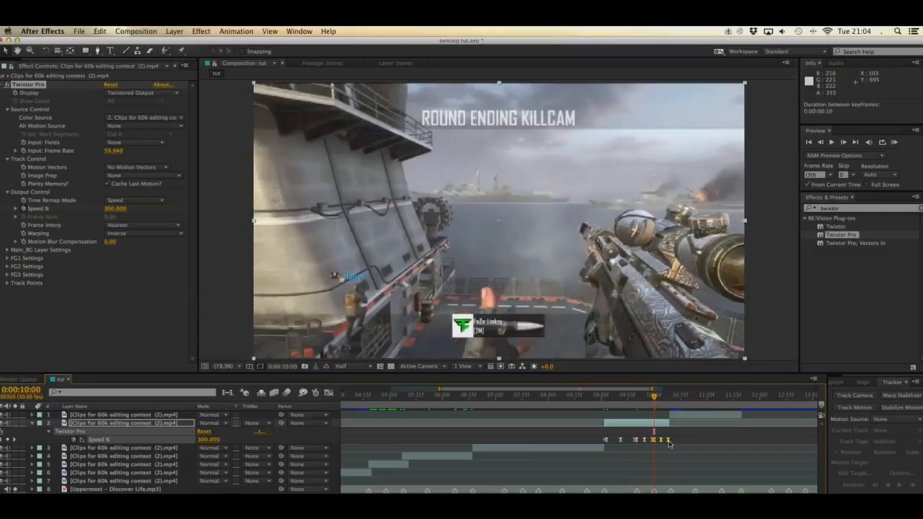
# Step: Raise the peak speed of layer 2's ramps to 419.793 % in the Graph Editor and scrub through the section to check it
pyautogui.click(657, 397)
pyautogui.moveTo(657, 397); pyautogui.dragTo(669, 398)
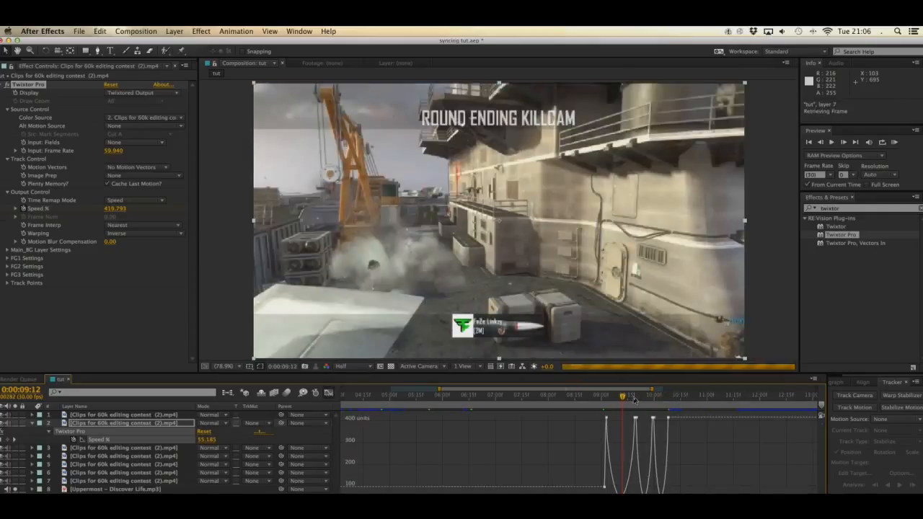
pyautogui.moveTo(633, 398); pyautogui.dragTo(668, 402)
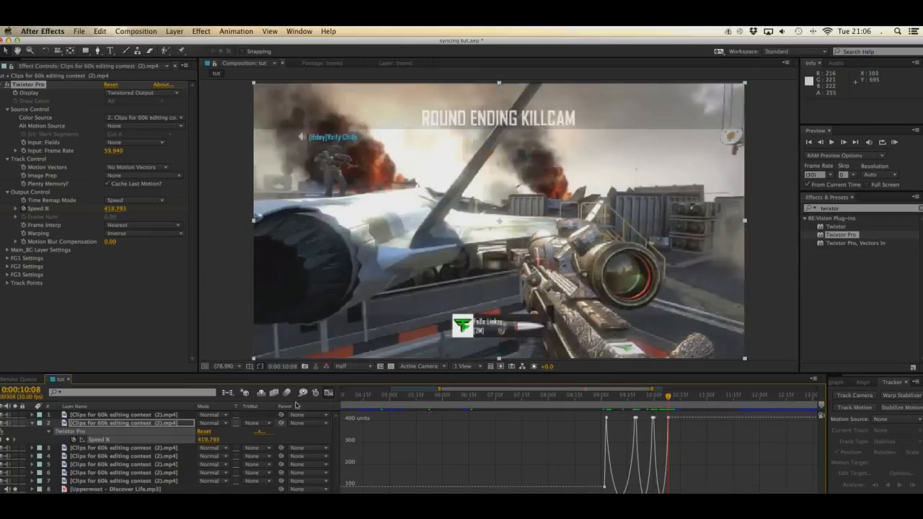
pyautogui.click(325, 397)
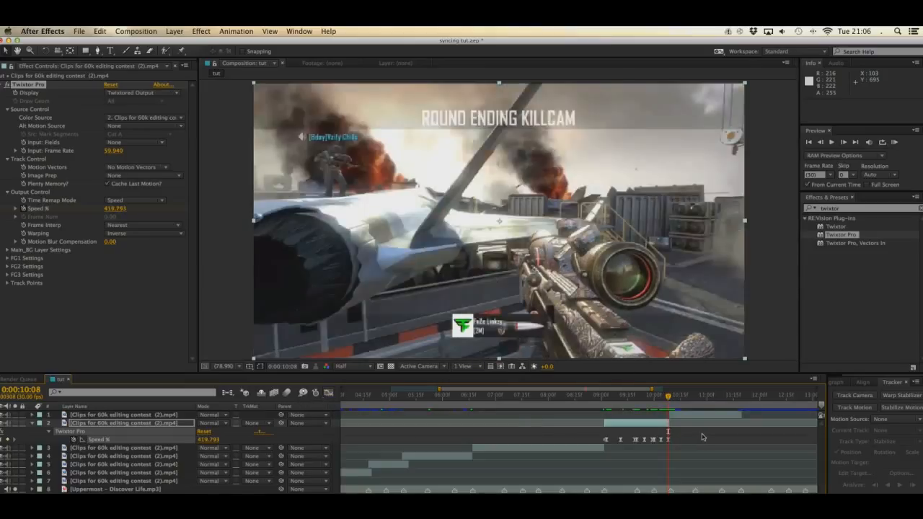
# Step: Compare the frames on either side of the cut from layer 2 to layer 1 at 0:00:10:09
pyautogui.press('pagedown')
pyautogui.press('pageup')
pyautogui.press('pagedown')
pyautogui.press('pageup')
pyautogui.press('pagedown')
pyautogui.press('pageup')
pyautogui.press('pagedown')
pyautogui.press('pageup')
pyautogui.press('pagedown')
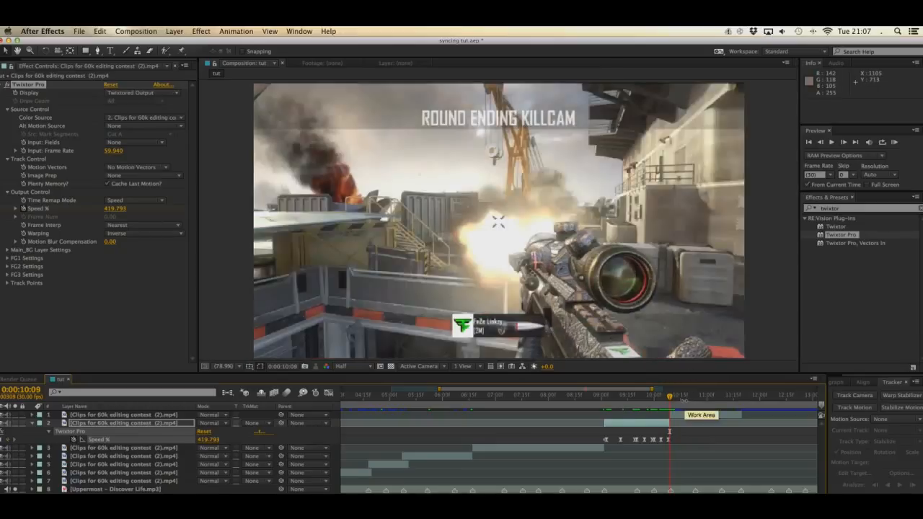
# Step: Collapse layer 2, select the layer 1 section, and save the project
pyautogui.click(32, 423)
pyautogui.click(110, 416)
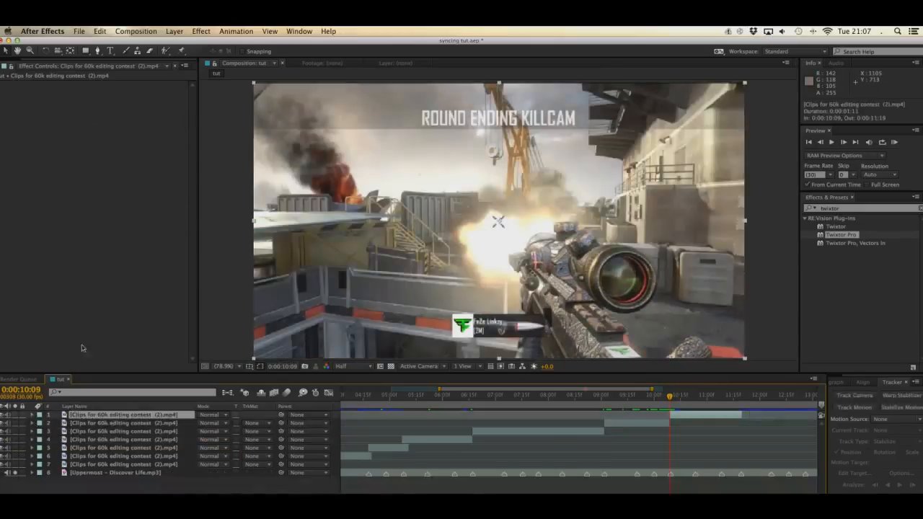
pyautogui.press('super+s')
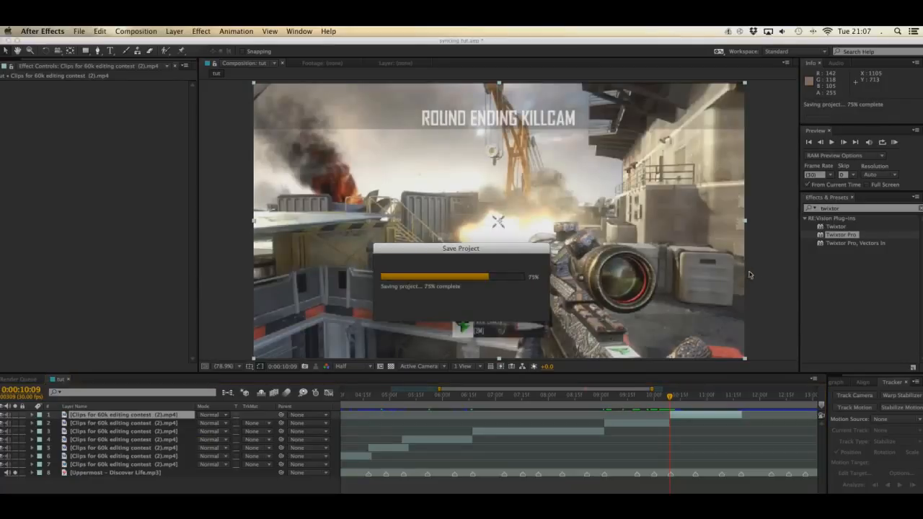
# Step: Apply Twixtor Pro to the layer 1 section with input frame rate 59.94, No Motion Vectors and Nearest frame interpolation
pyautogui.click(845, 238)
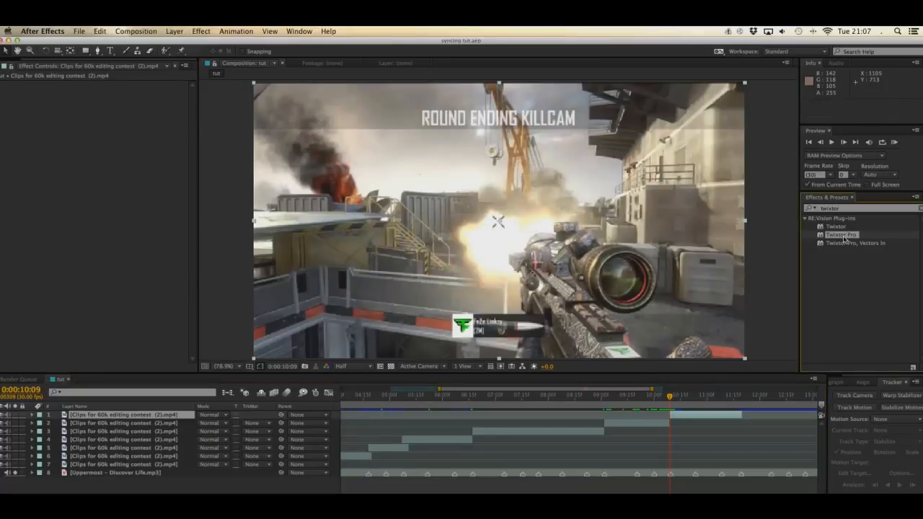
pyautogui.doubleClick(845, 238)
pyautogui.click(114, 151)
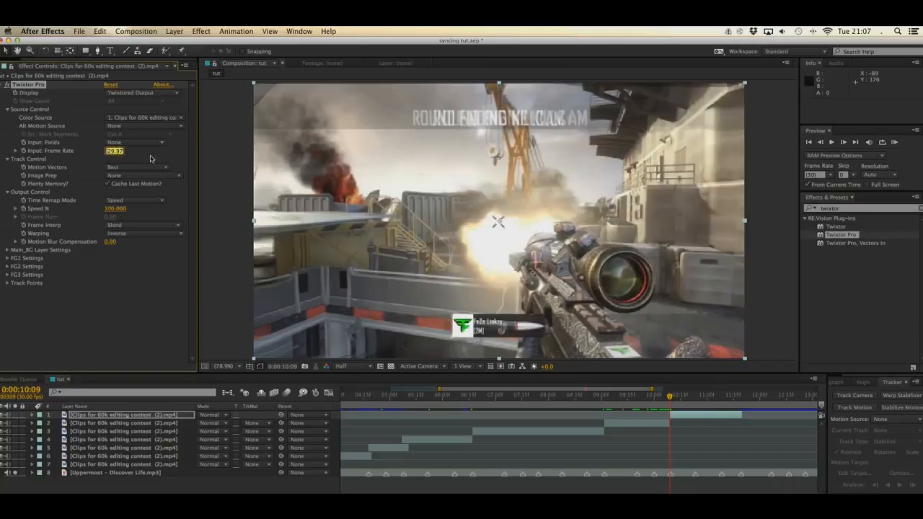
pyautogui.write('60')
pyautogui.press('Return')
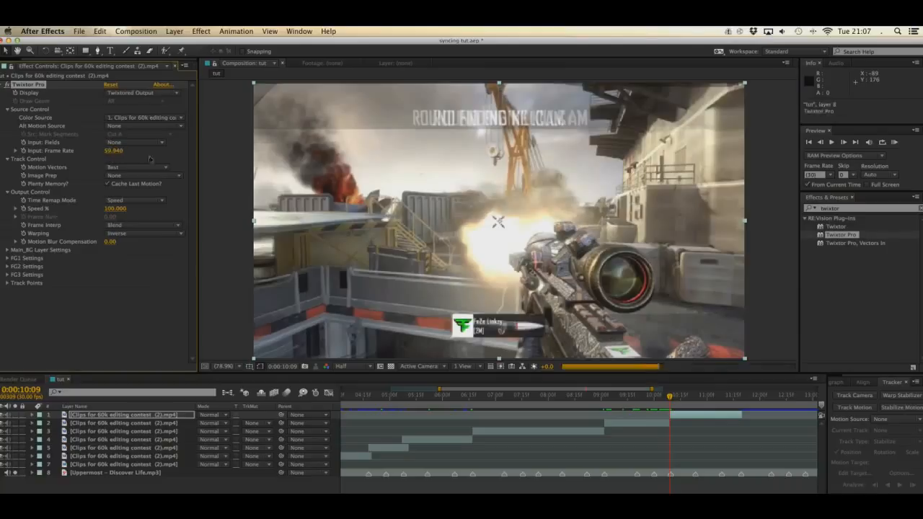
pyautogui.click(144, 169)
pyautogui.click(134, 174)
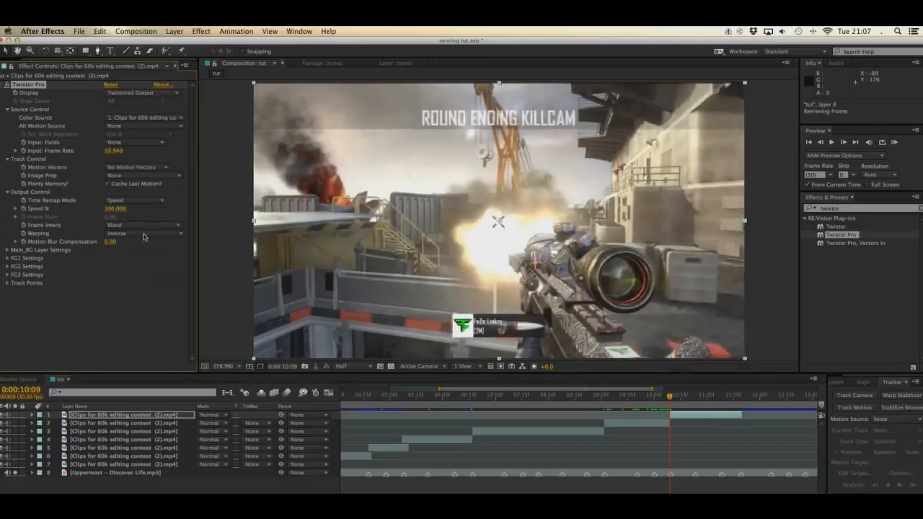
pyautogui.click(144, 226)
pyautogui.click(115, 228)
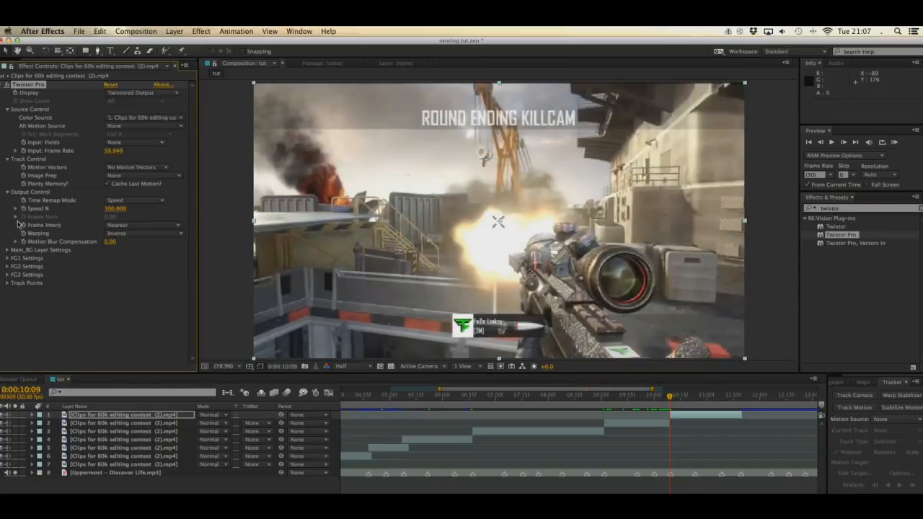
# Step: Paste the speed ramp on layer 1 at 0:00:10:10 and stretch its keyframes to end just before 0:00:10:24
pyautogui.press('pagedown')
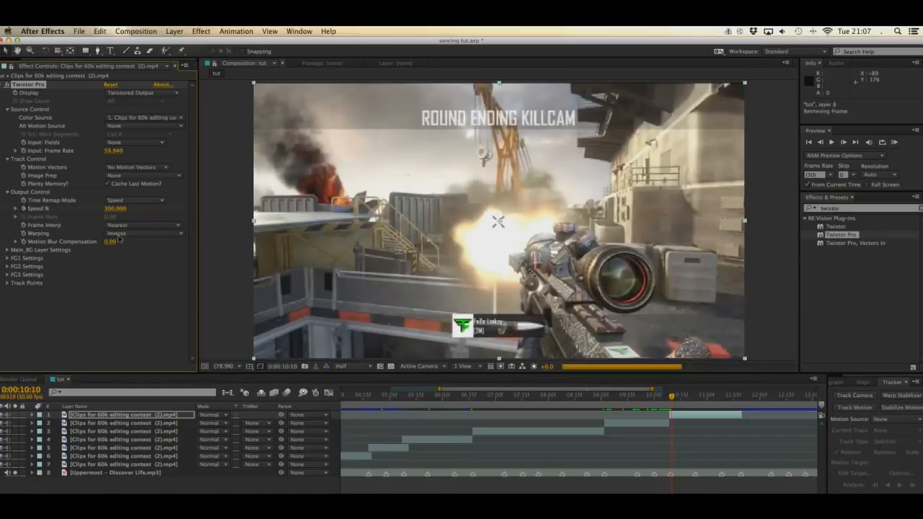
pyautogui.press('super+v')
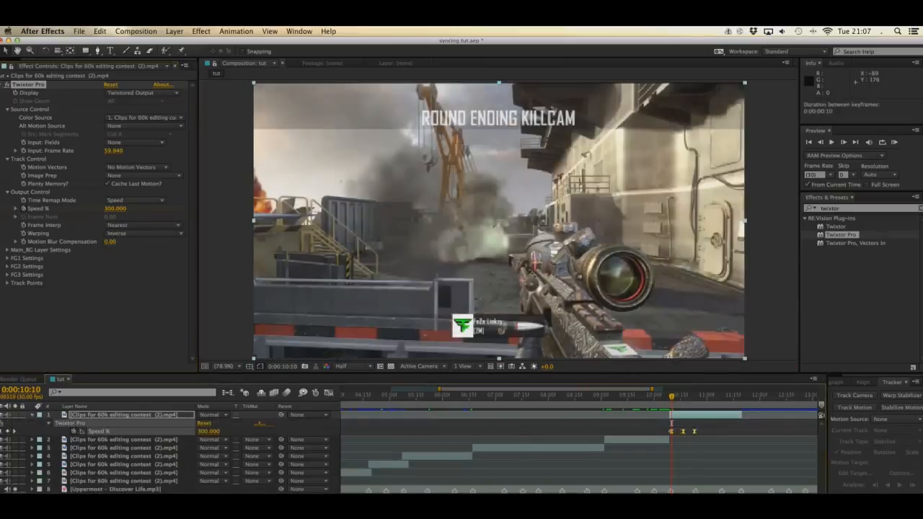
pyautogui.moveTo(689, 432); pyautogui.dragTo(696, 431)
# Step: Paste a second speed ramp on layer 1 at 0:00:10:24 and stretch its keyframes to end just before 0:00:11:09
pyautogui.click(697, 398)
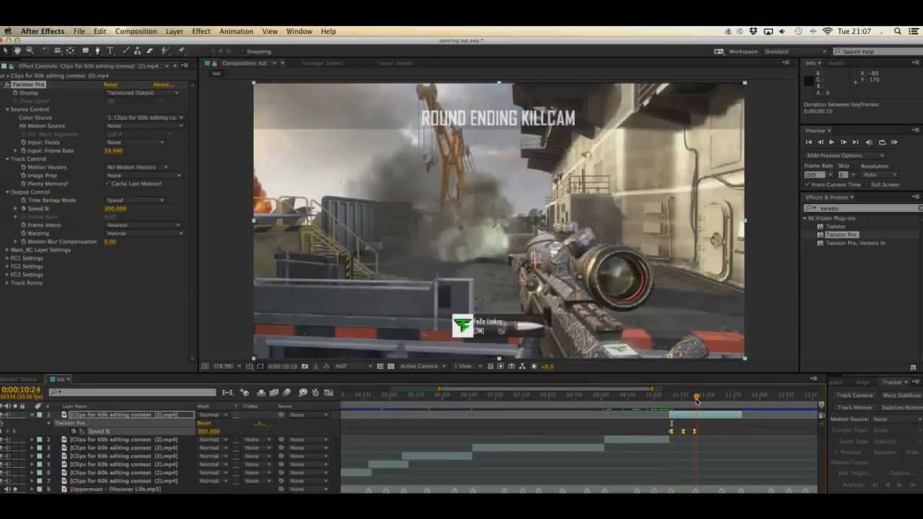
pyautogui.press('super+v')
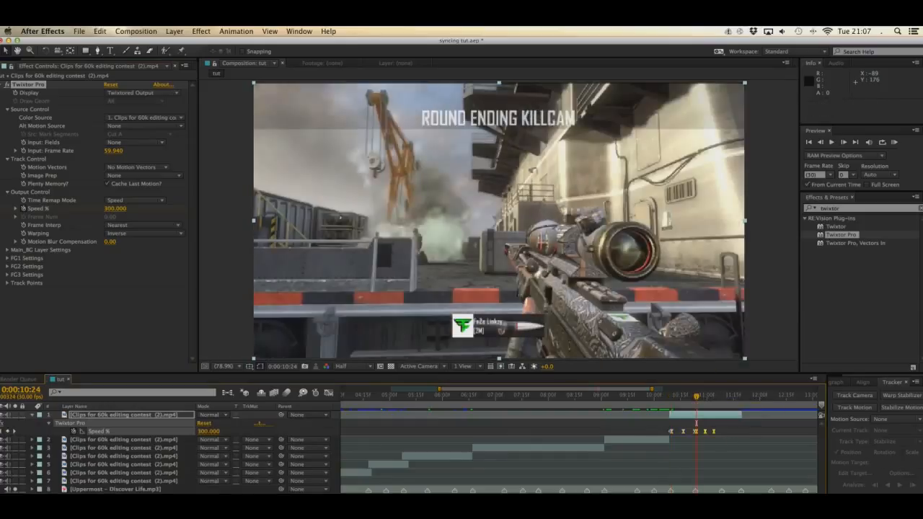
pyautogui.moveTo(714, 432); pyautogui.dragTo(721, 490)
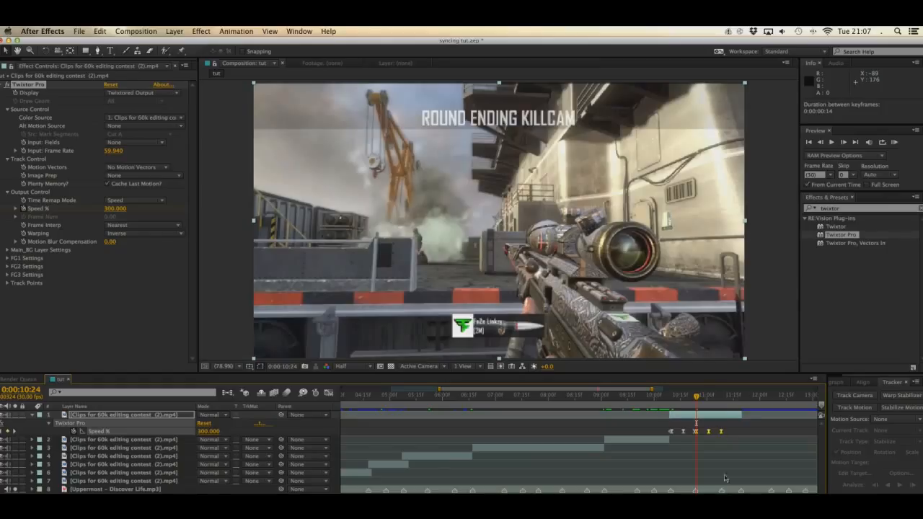
# Step: Paste the final speed ramp on layer 1 at 0:00:11:09 and scrub to the section's end at 0:00:11:20
pyautogui.click(721, 398)
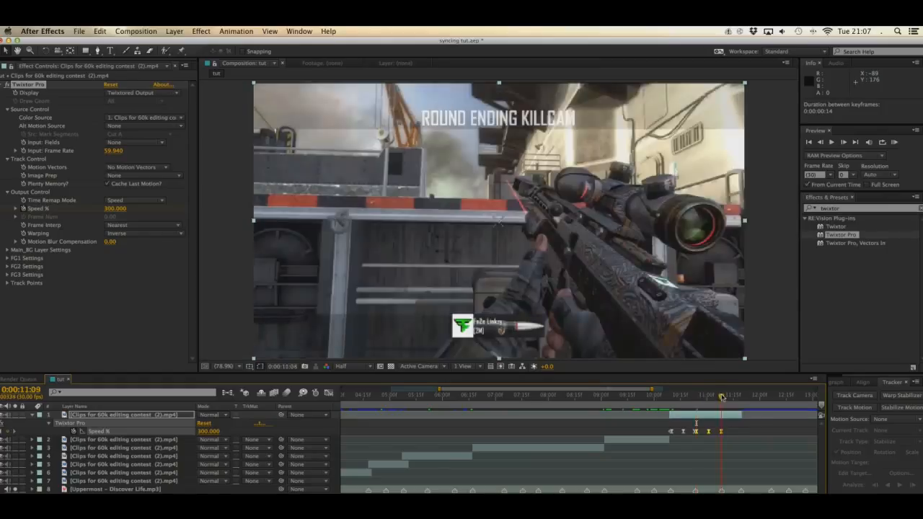
pyautogui.press('super+v')
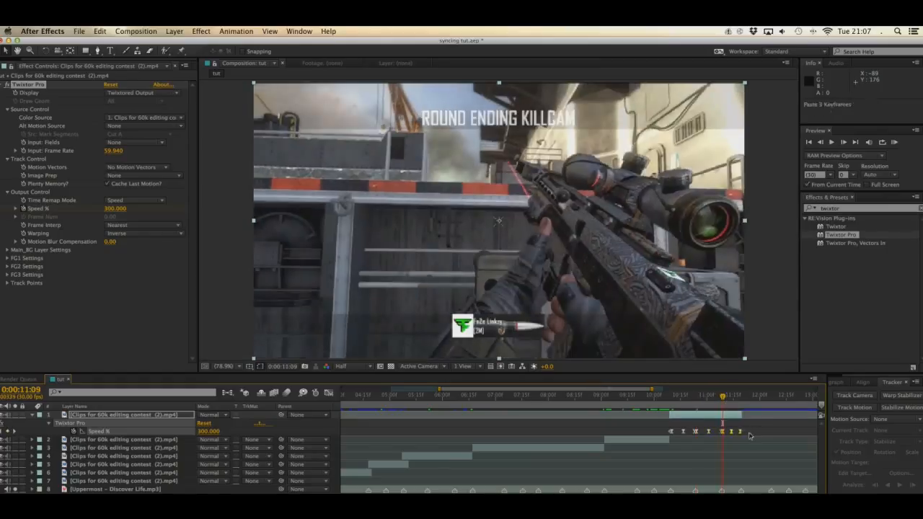
pyautogui.click(725, 398)
pyautogui.moveTo(734, 399); pyautogui.dragTo(742, 398)
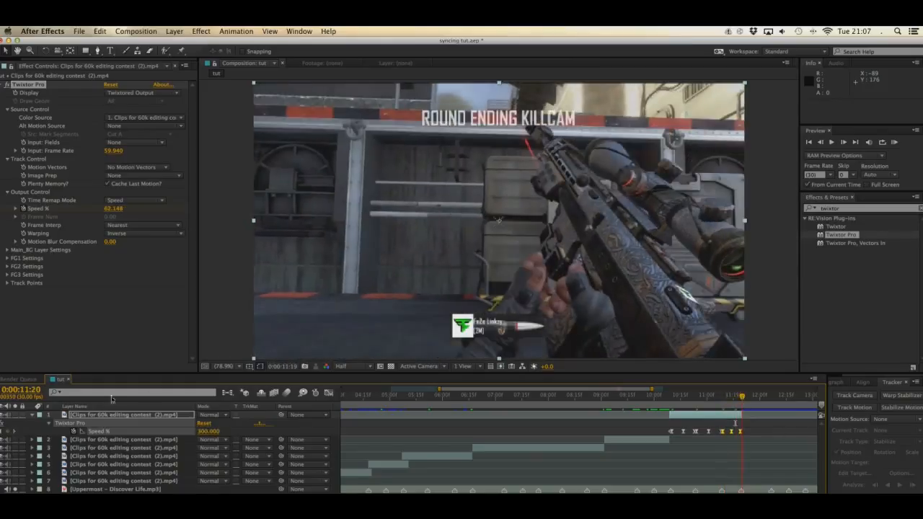
# Step: Collapse layer 1, deselect all layers, and save the project
pyautogui.click(32, 417)
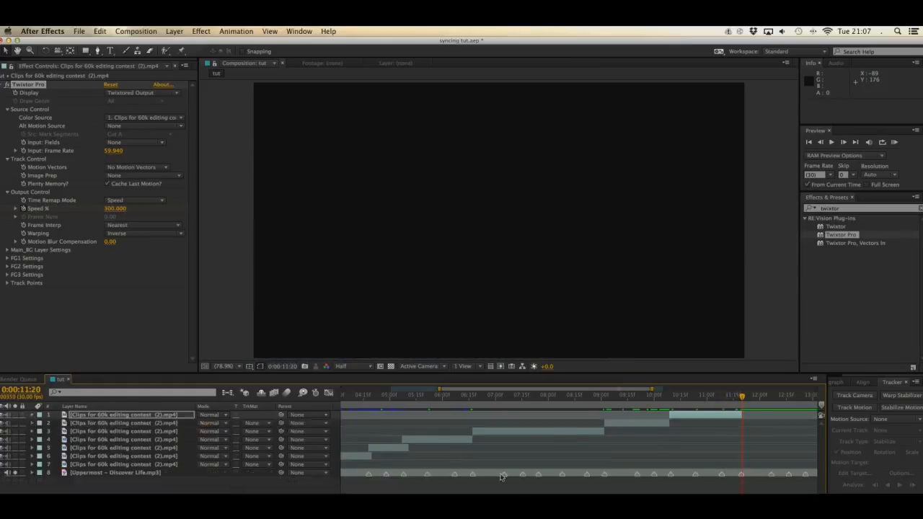
pyautogui.click(583, 486)
pyautogui.press('super+s')
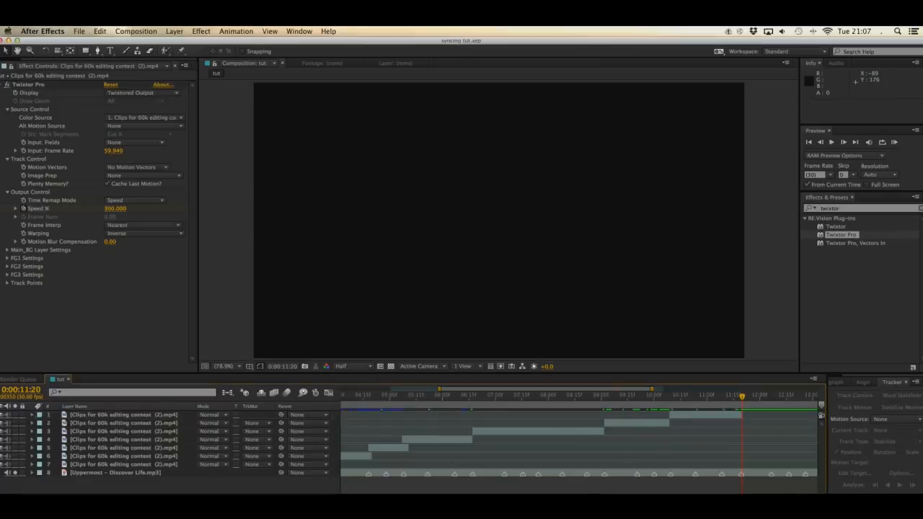
# Step: Scrub through the synced sections in the timeline and return to just before the first section at 0:00:03:02
pyautogui.hscroll(-5, 548, 440)
pyautogui.moveTo(368, 396); pyautogui.dragTo(489, 401)
pyautogui.click(546, 401)
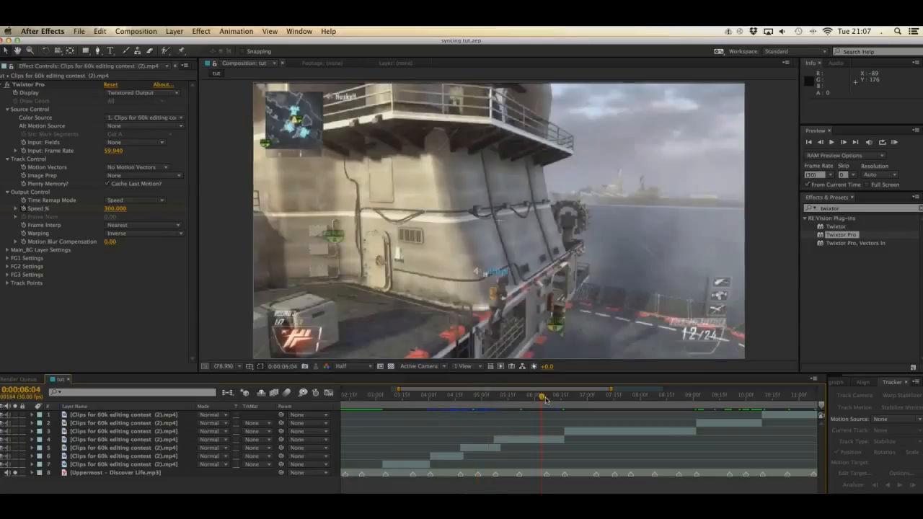
pyautogui.click(381, 399)
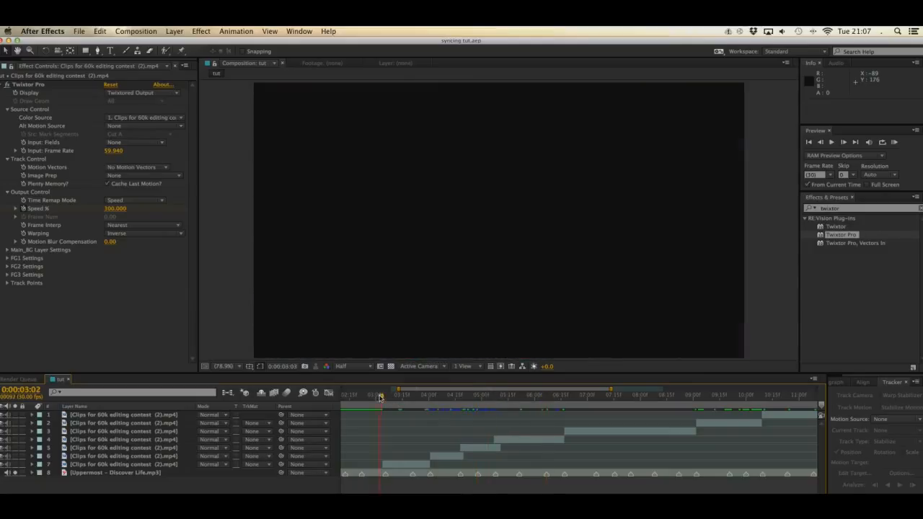